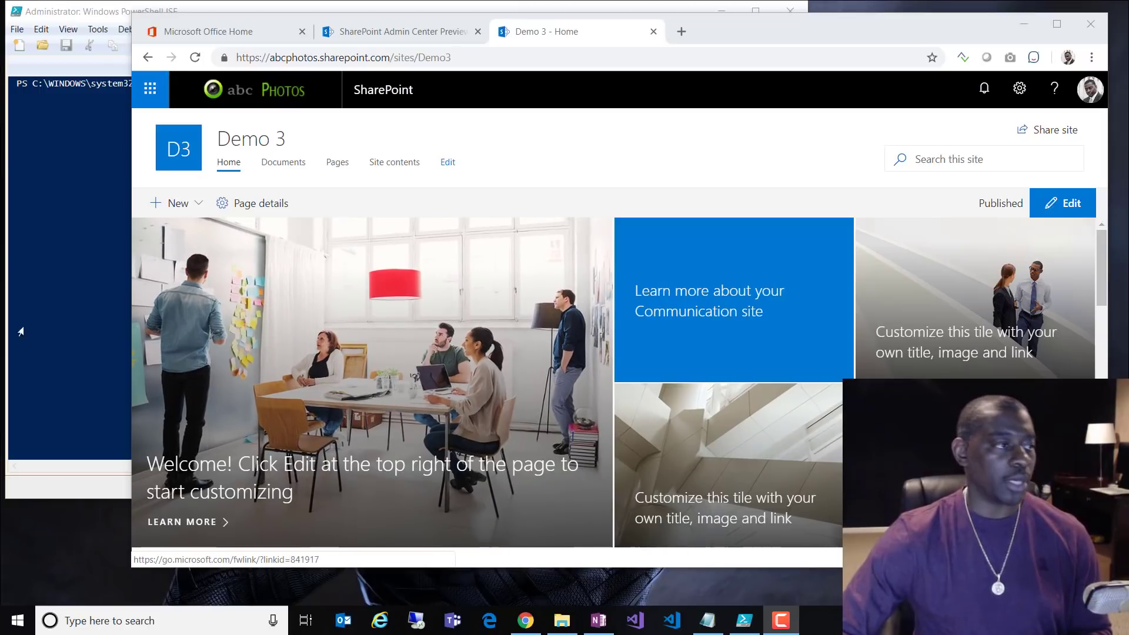
# Step: Switch from the Demo 3 homepage to the Administrator: Windows PowerShell ISE console
pyautogui.hotkey('alt', 'Tab')
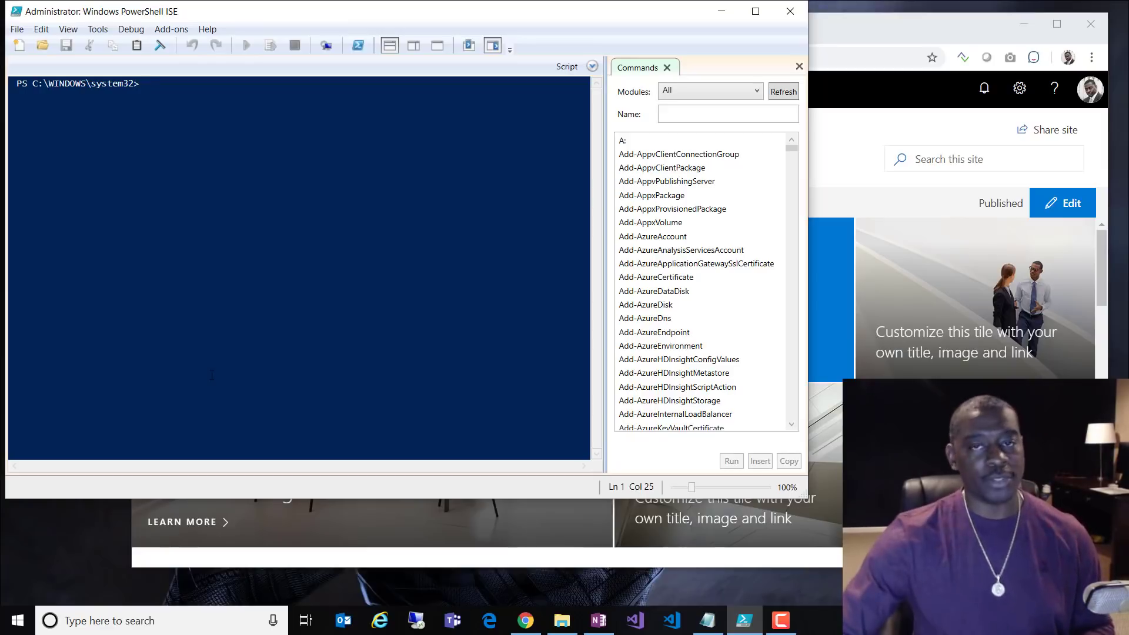
# Step: Run 'Install-Module -Name Microsoft.Online.SharePoint.PowerShell -force' in ISE, copied from the tips notes, highlighting -force
pyautogui.click(709, 621)
pyautogui.scroll(20, 853, 369)
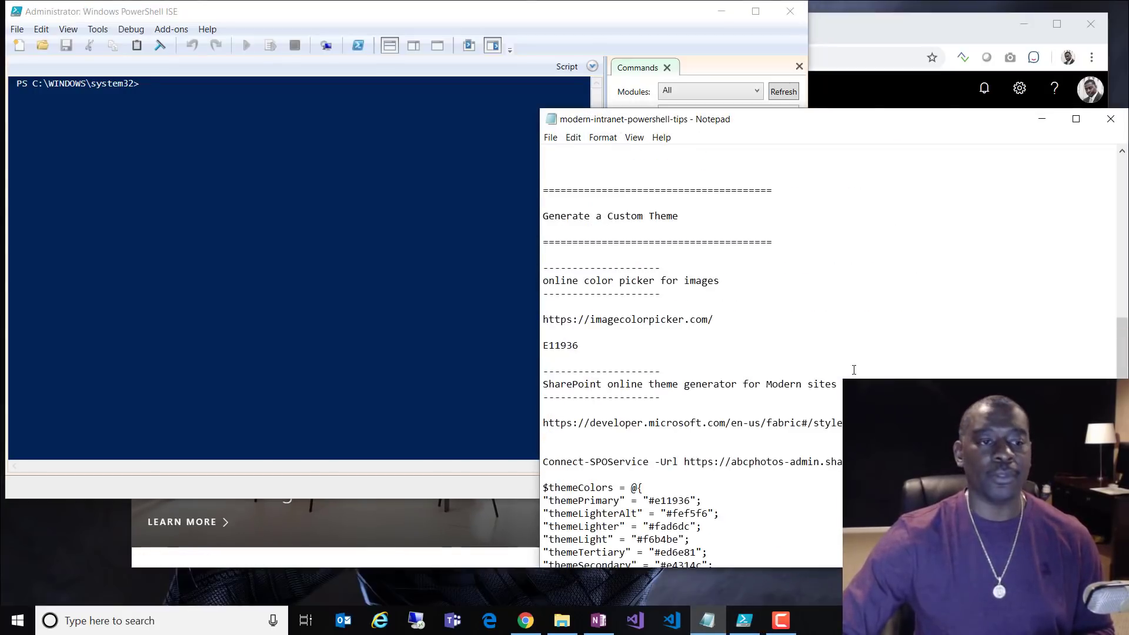
pyautogui.scroll(5, 854, 369)
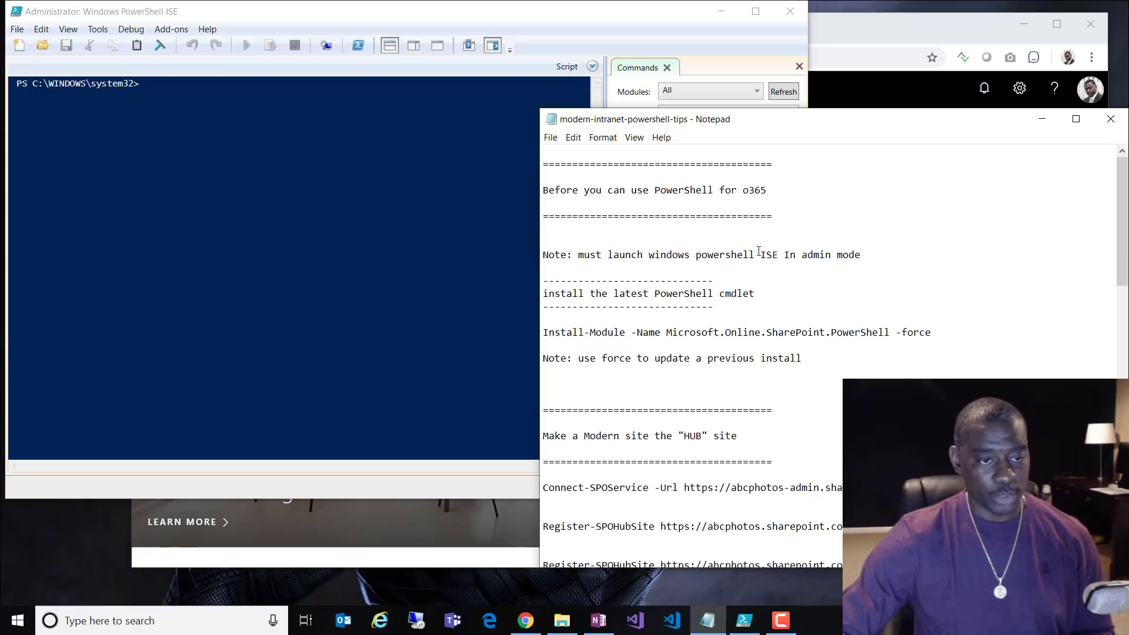
pyautogui.moveTo(958, 331); pyautogui.dragTo(441, 327)
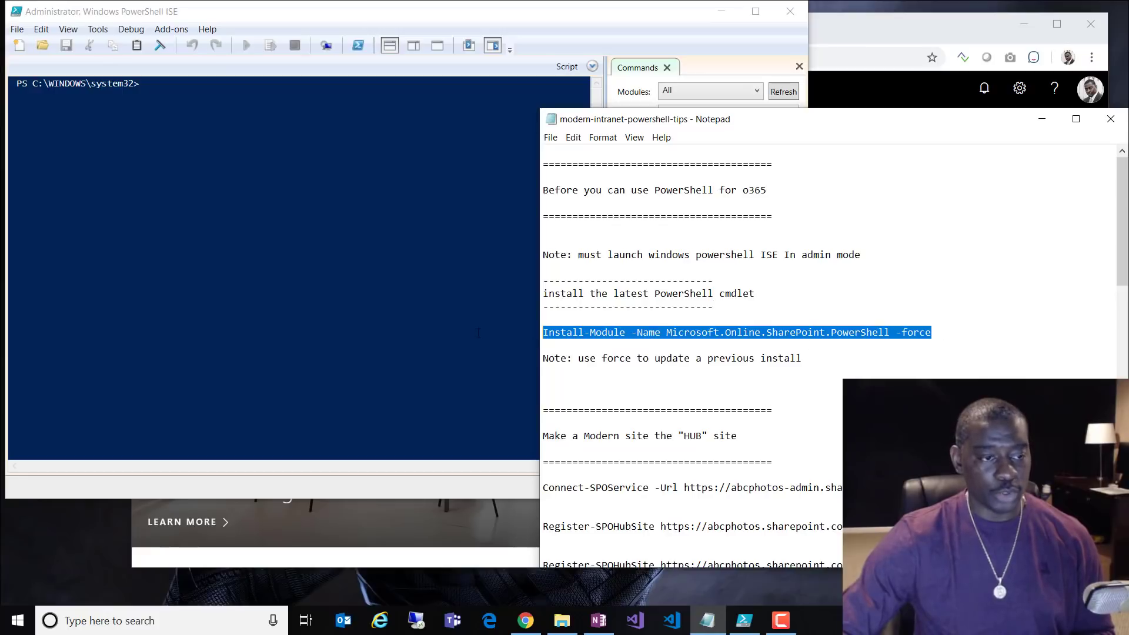
pyautogui.click(441, 327)
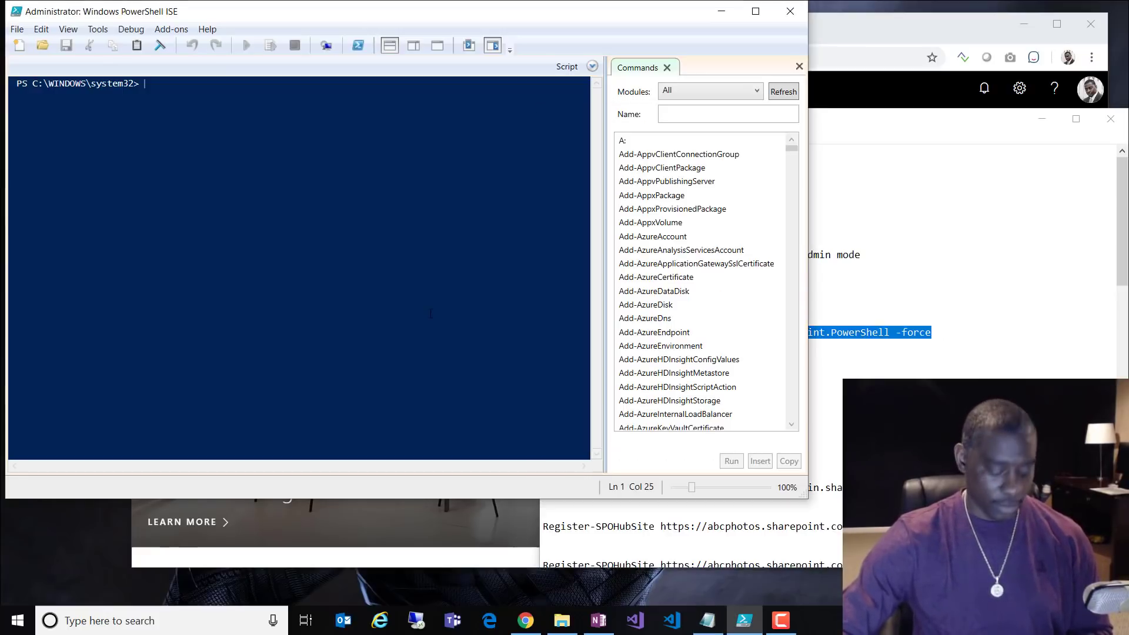
pyautogui.write('Install-Module -Name Microsoft.Online.SharePoint.PowerShell -force')
pyautogui.press('Return')
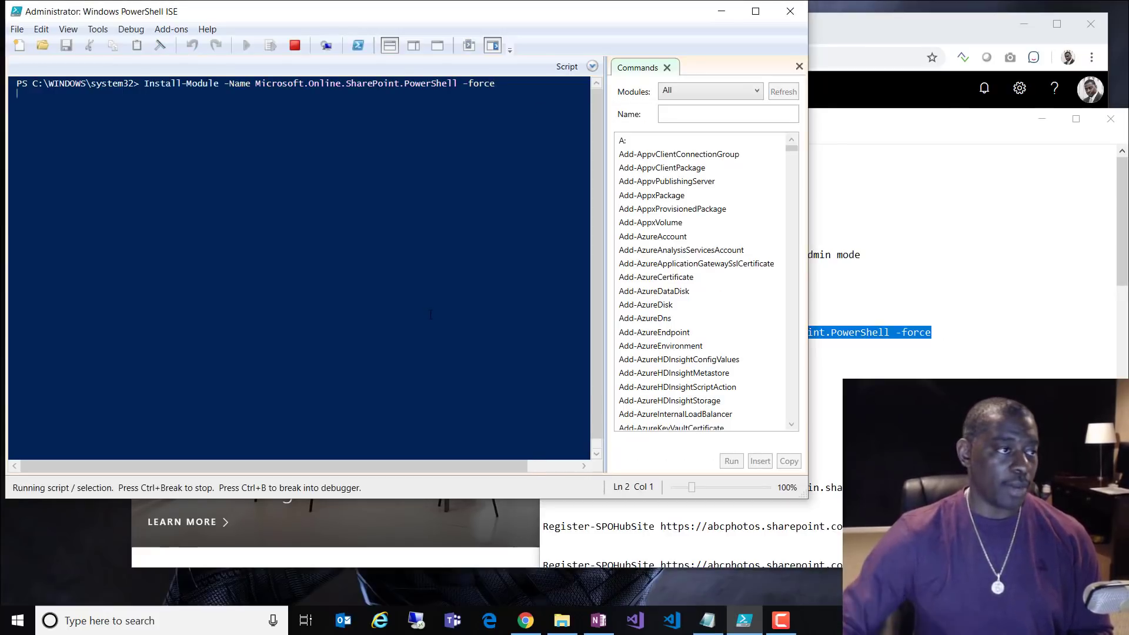
pyautogui.click(964, 345)
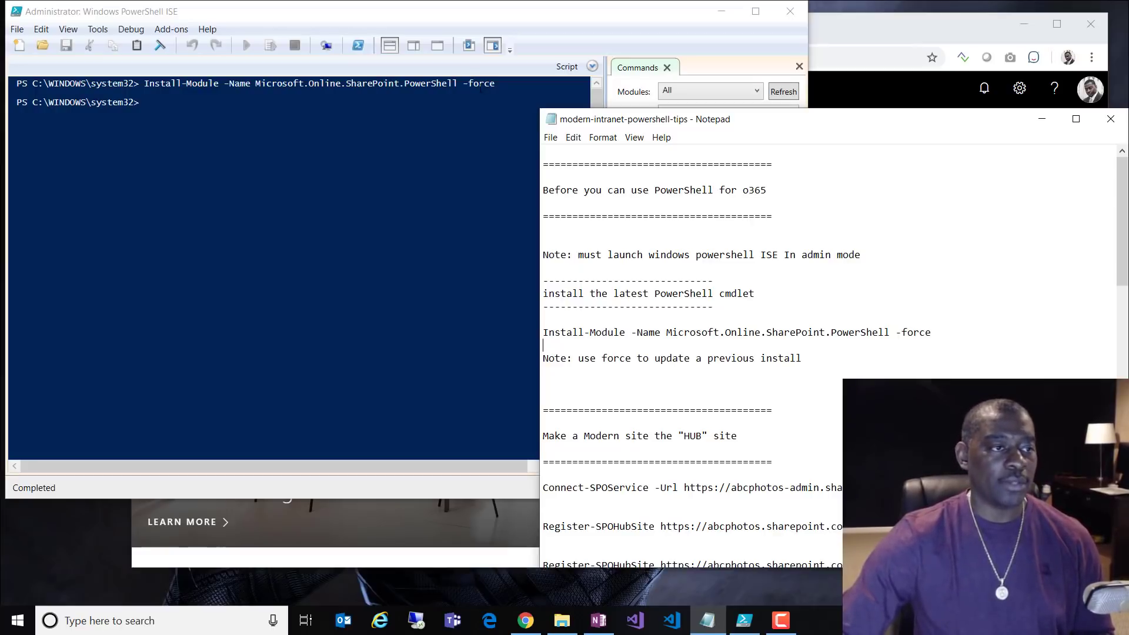
pyautogui.moveTo(495, 83); pyautogui.dragTo(463, 84)
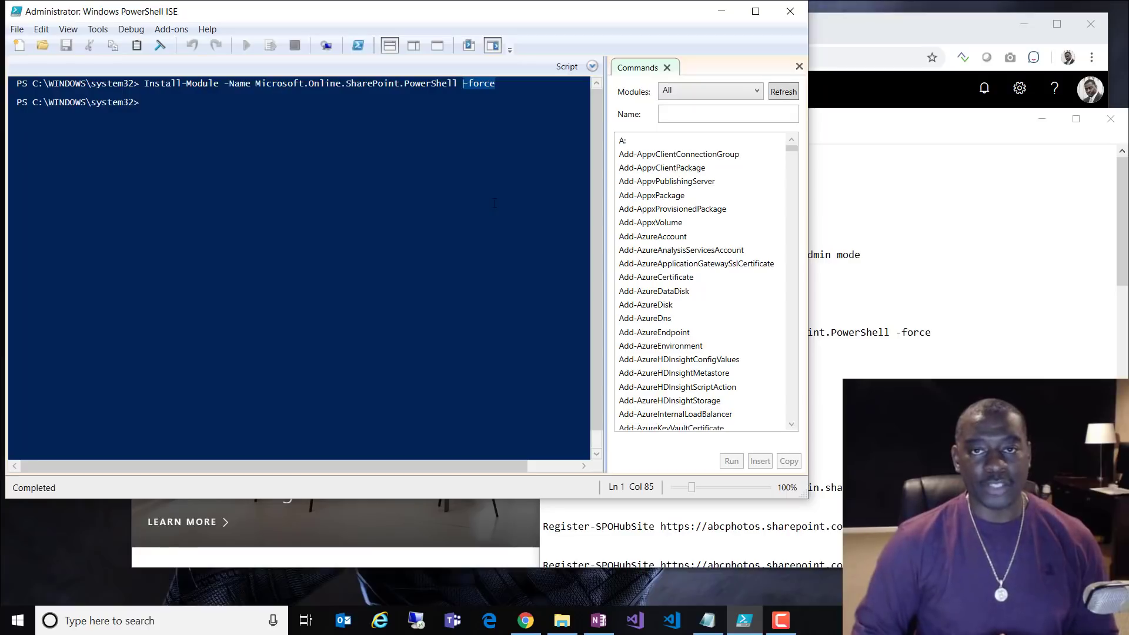
pyautogui.click(918, 378)
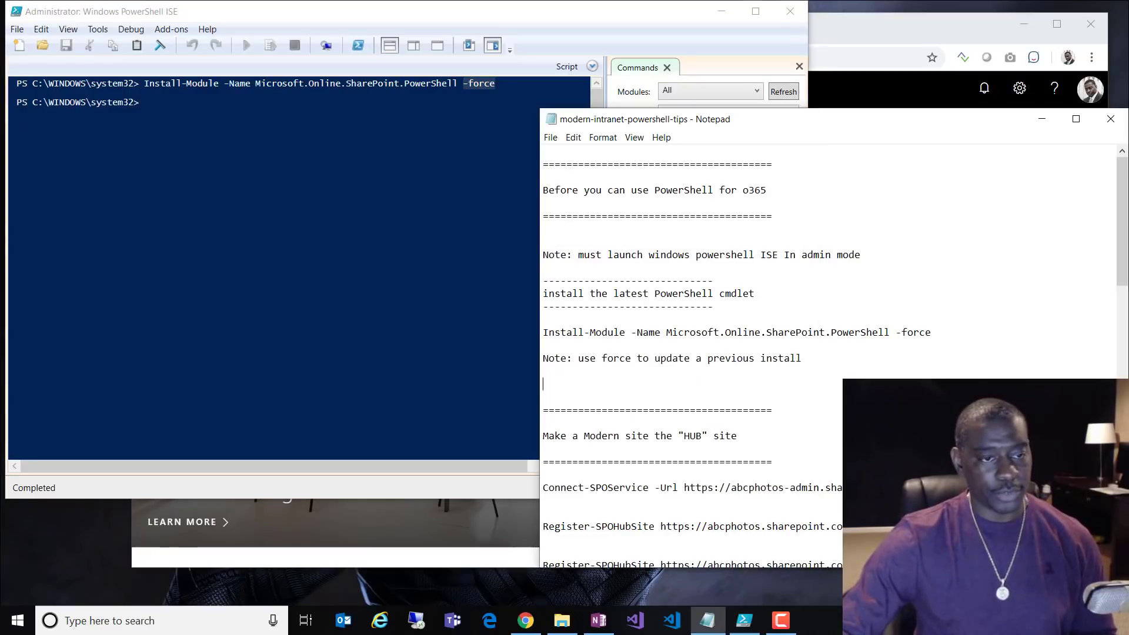
# Step: Copy the Demo 3 site address from the browser into the tips notes below Connect-SPOService
pyautogui.click(943, 30)
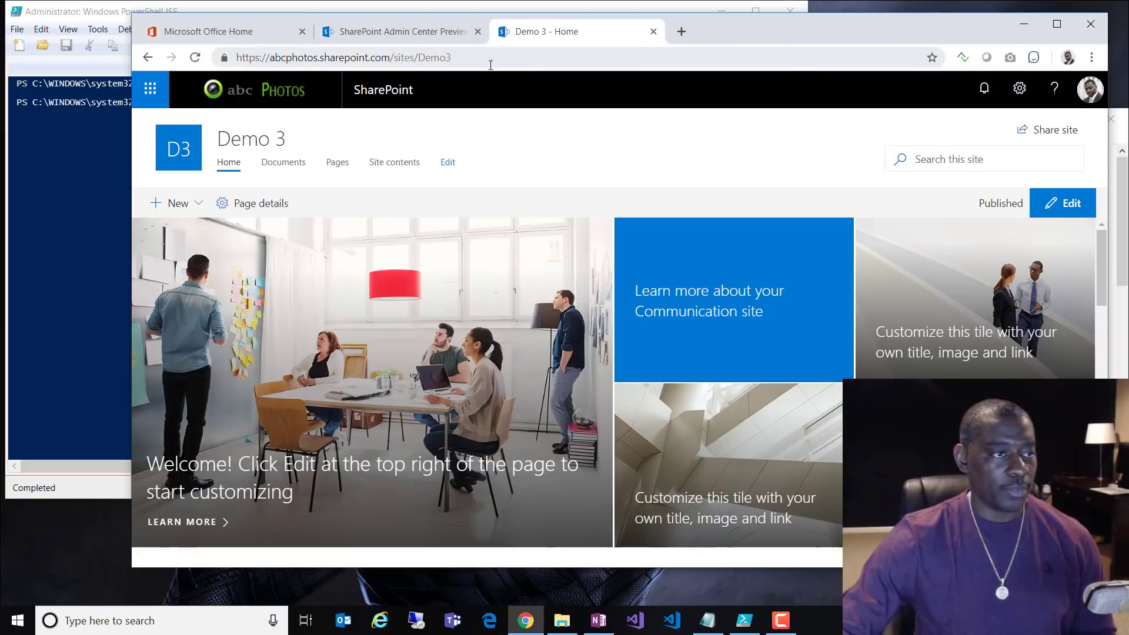
pyautogui.click(499, 61)
pyautogui.hotkey('ctrl', 'c')
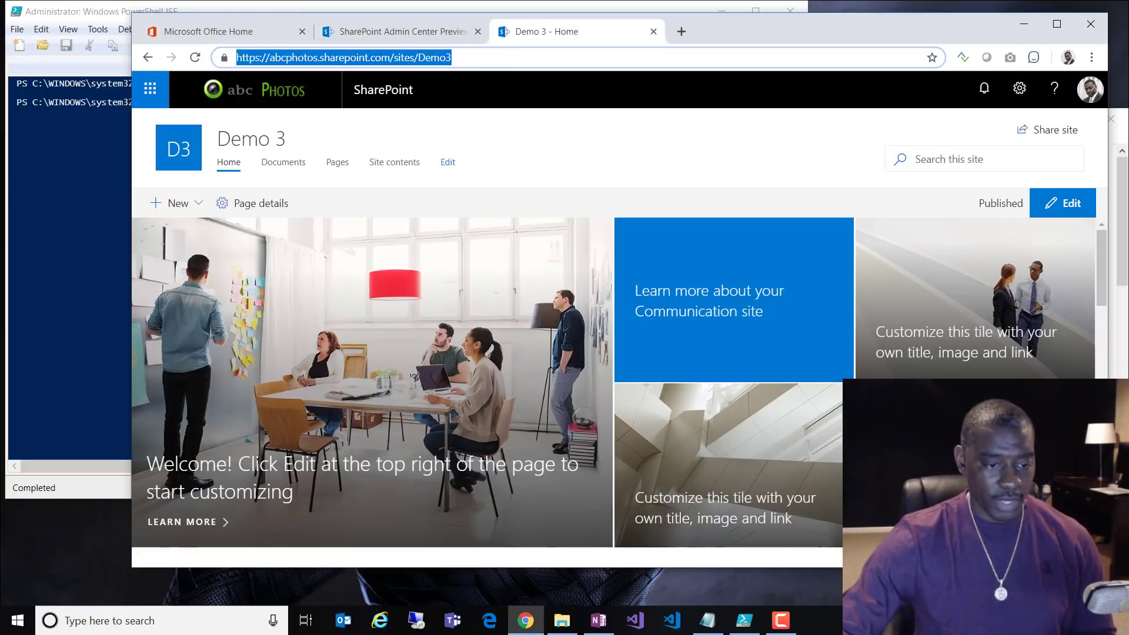
pyautogui.click(710, 624)
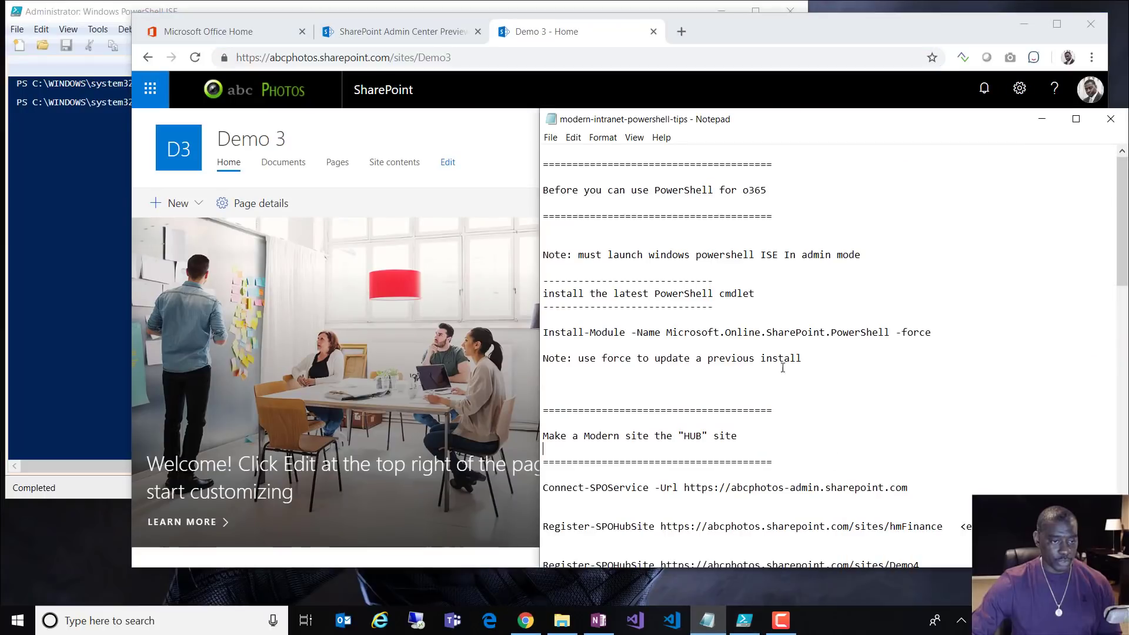
pyautogui.scroll(-1, 821, 456)
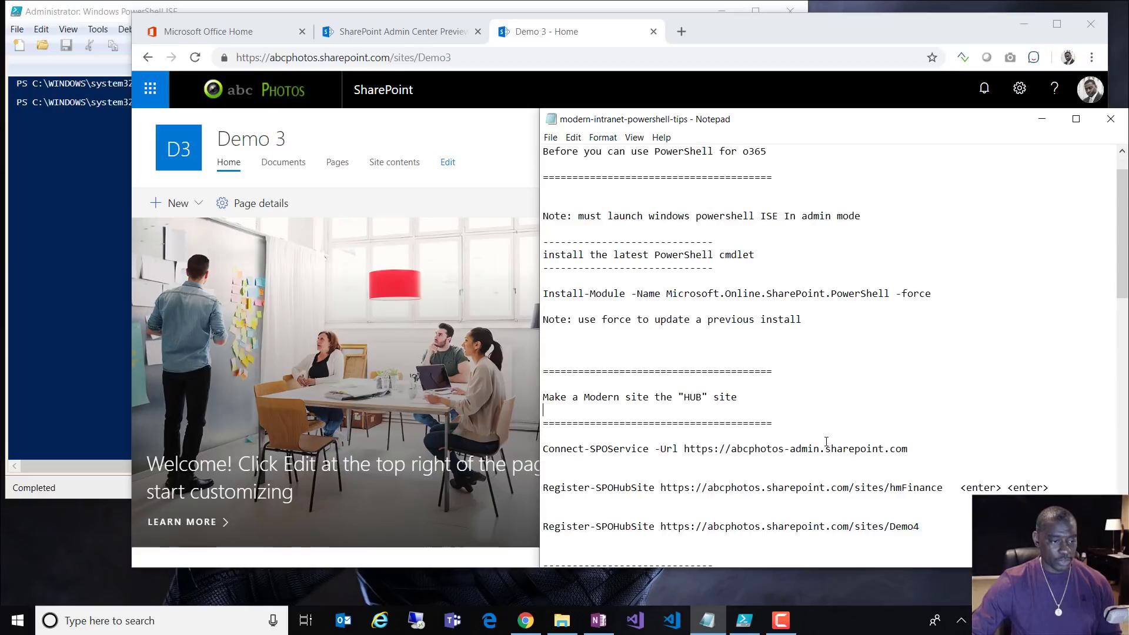
pyautogui.click(690, 464)
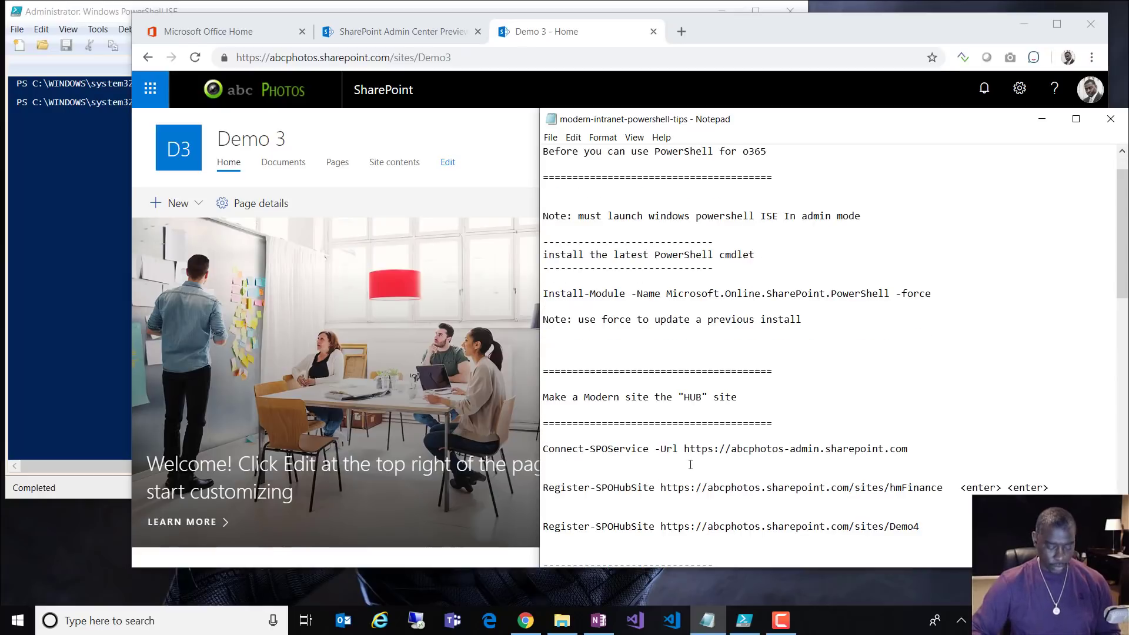
pyautogui.press('Return')
pyautogui.hotkey('ctrl', 'v')
pyautogui.moveTo(649, 450); pyautogui.dragTo(543, 449)
pyautogui.hotkey('ctrl', 'c')
pyautogui.click(910, 451)
pyautogui.click(221, 347)
pyautogui.click(111, 337)
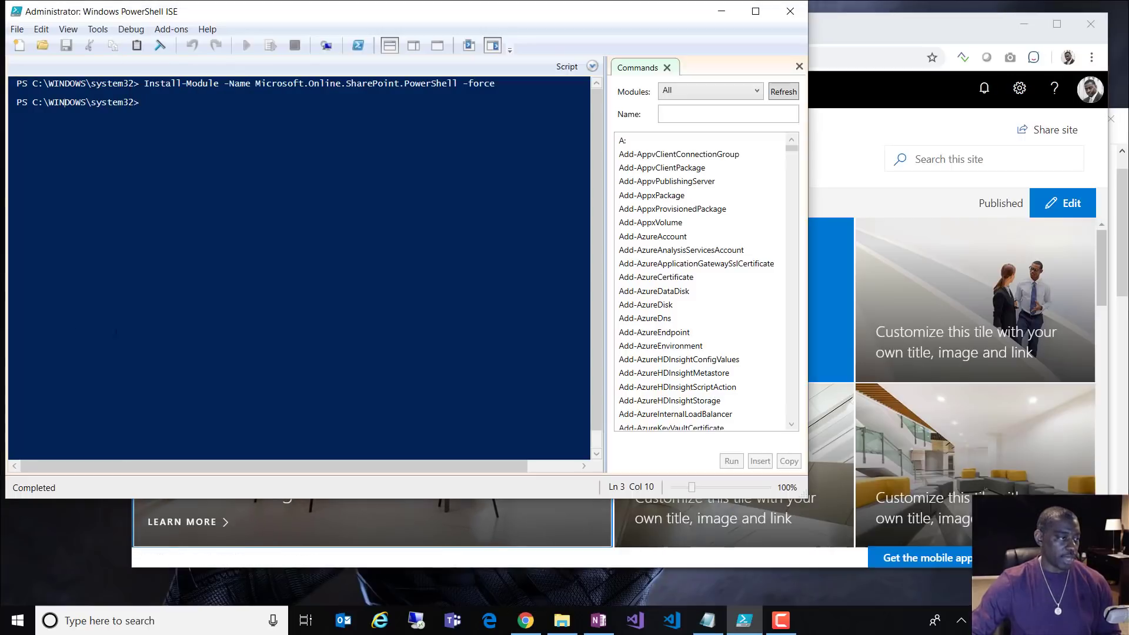
pyautogui.hotkey('ctrl', 'v')
pyautogui.press('Return')
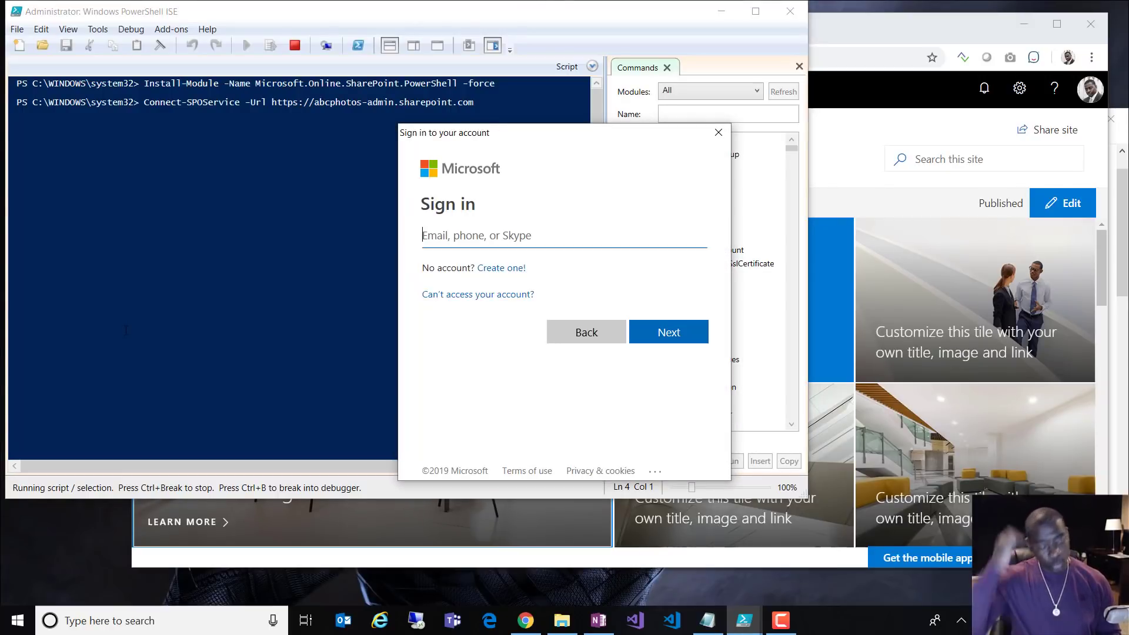
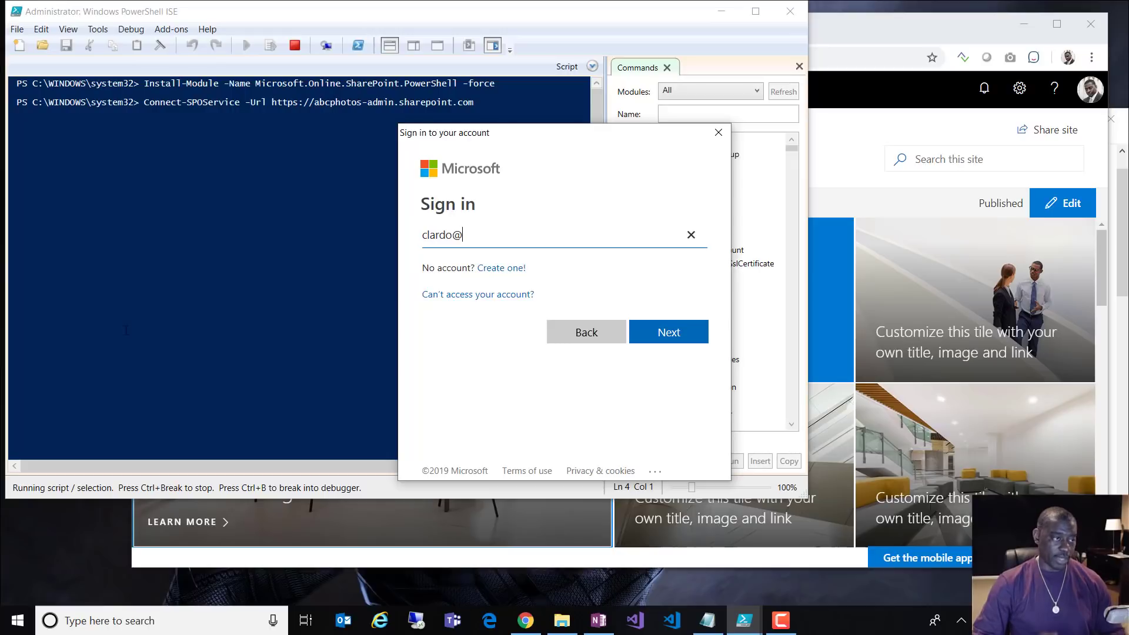
# Step: Sign in with the administrator's e-mail address and password
pyautogui.press('Return')
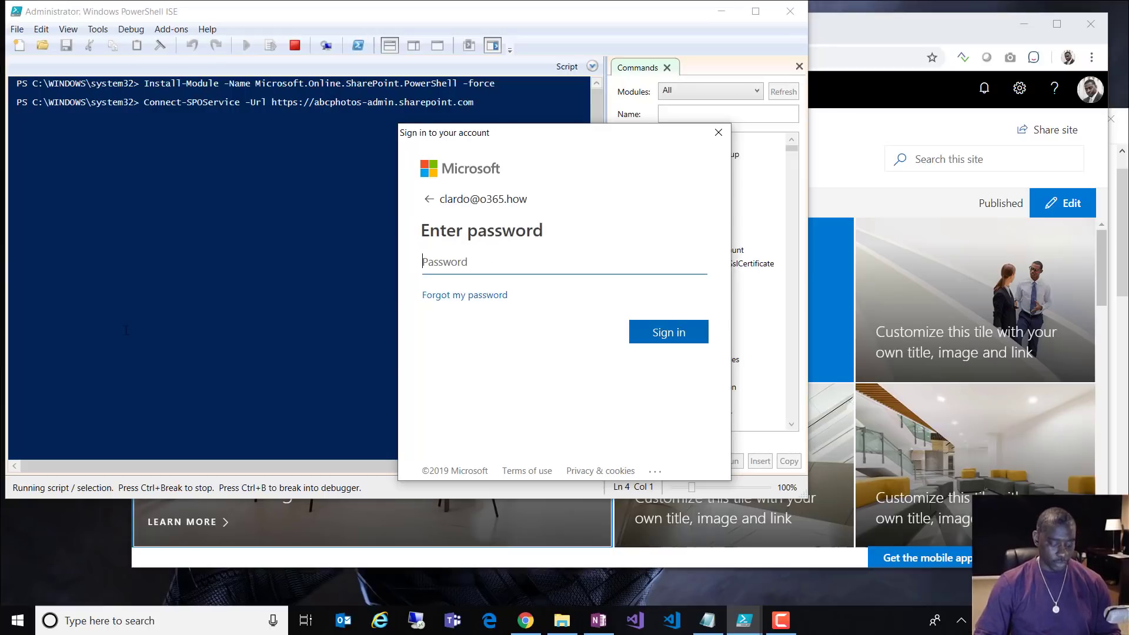
pyautogui.write('**********')
pyautogui.press('Return')
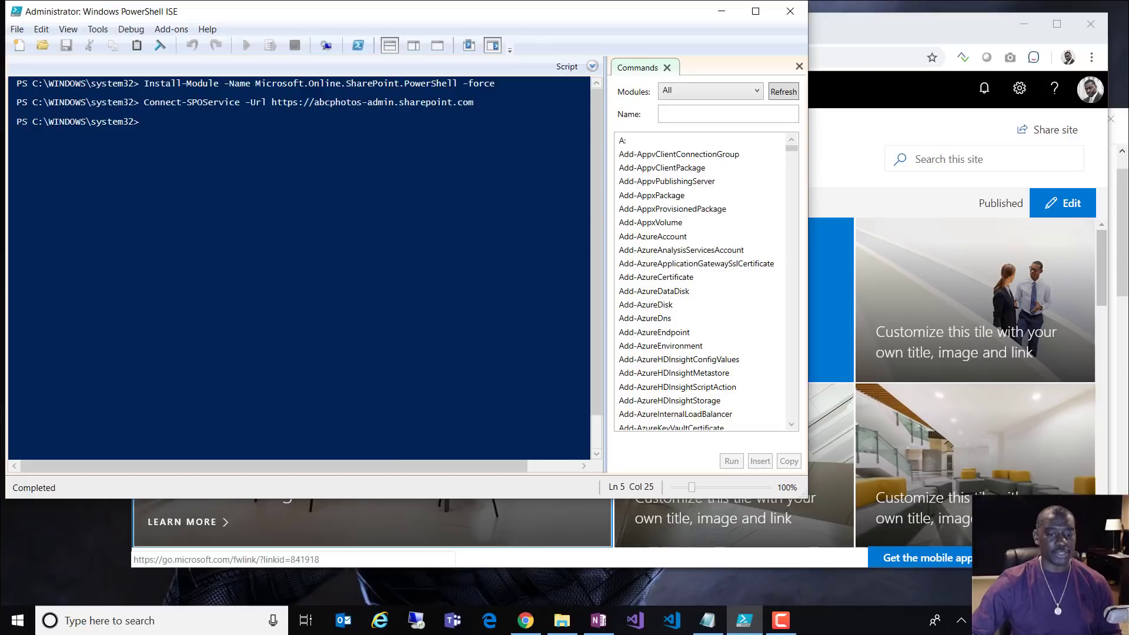
# Step: In the tips notes, change Demo4 to Demo3 in the Register-SPOHubSite command and select it
pyautogui.hotkey('alt', 'Tab')
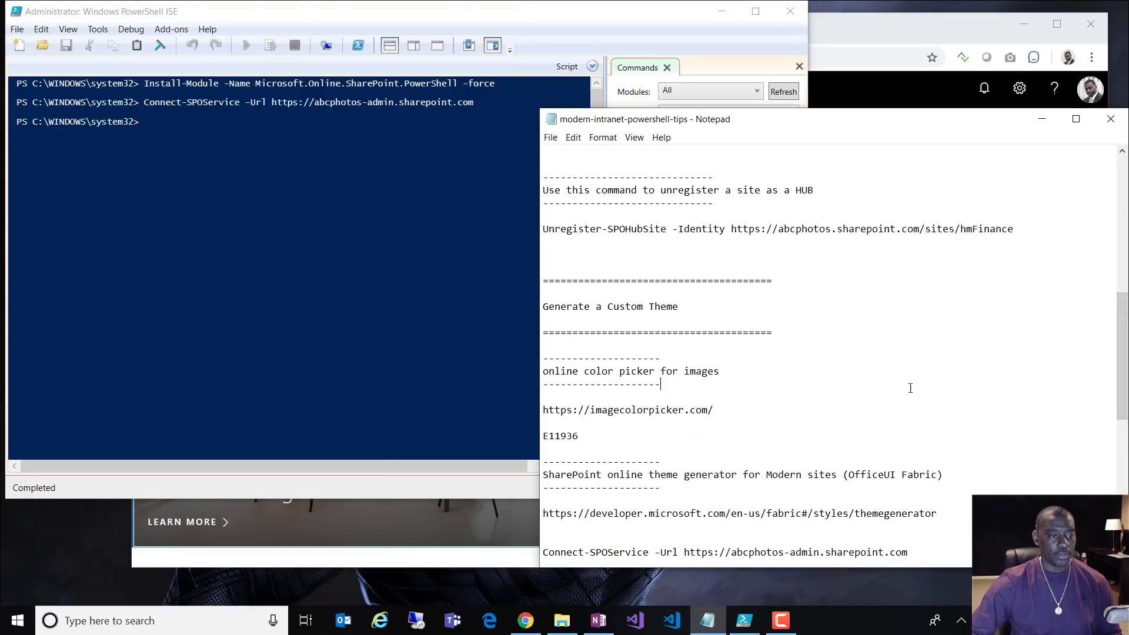
pyautogui.scroll(-3, 908, 394)
pyautogui.scroll(4, 693, 312)
pyautogui.scroll(3, 678, 290)
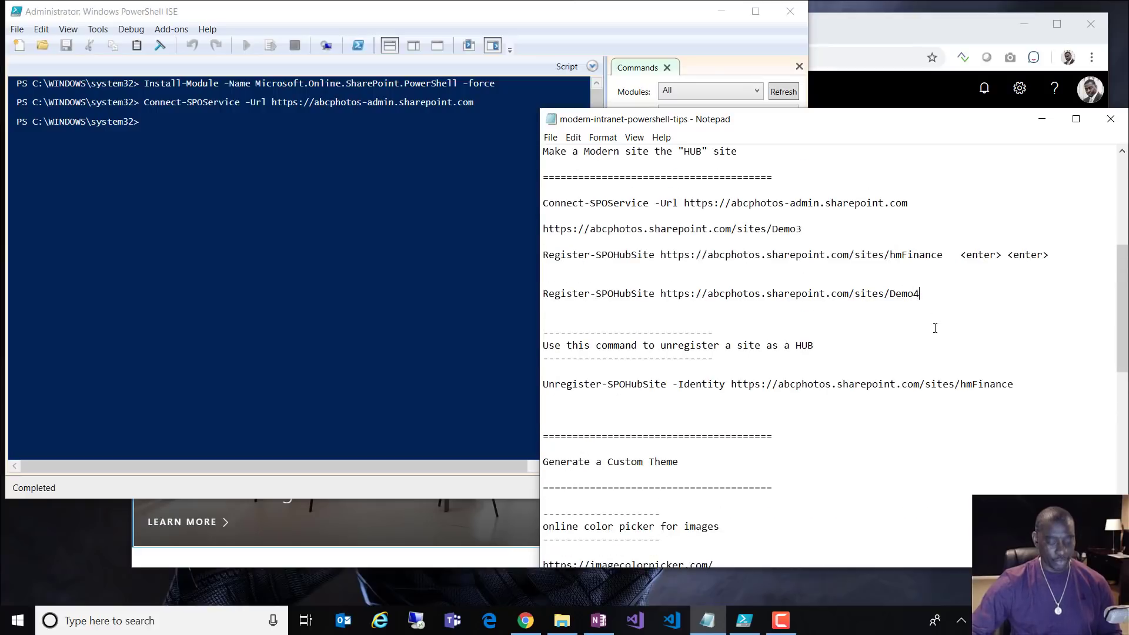
pyautogui.press('BackSpace')
pyautogui.write('3')
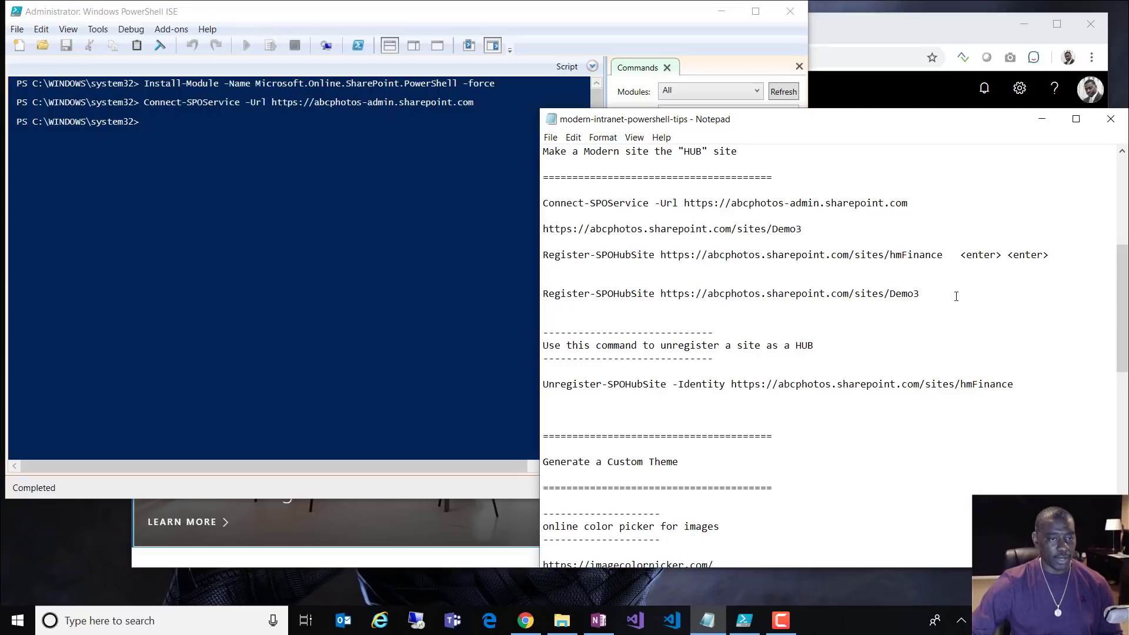
pyautogui.hotkey('shift', 'Up')
pyautogui.hotkey('ctrl', 'c')
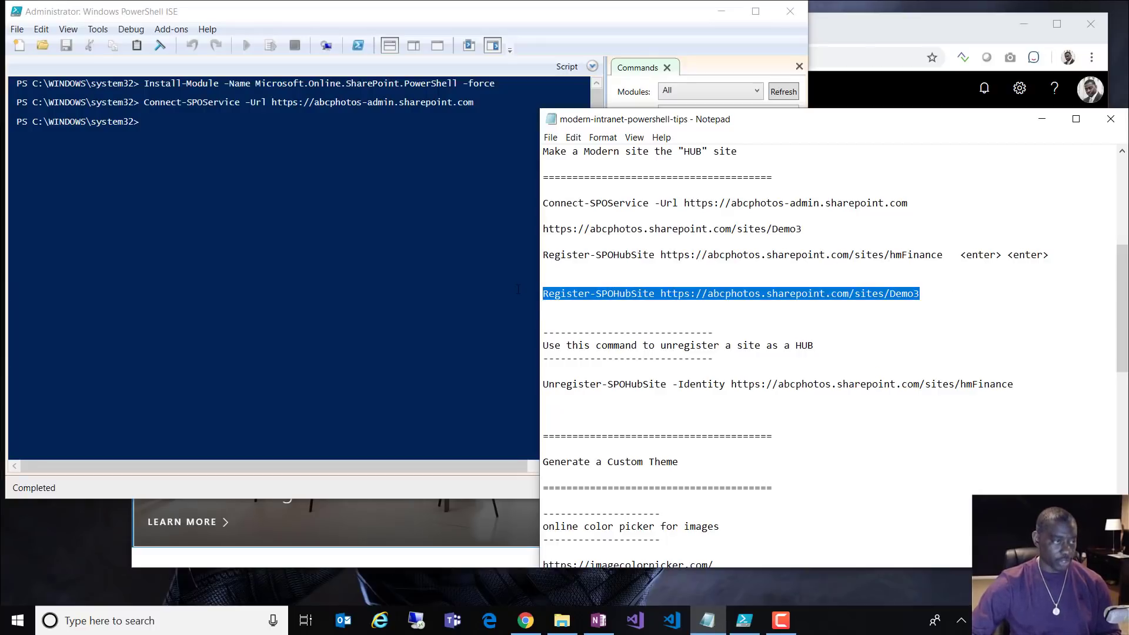
pyautogui.click(517, 289)
pyautogui.hotkey('ctrl', 'v')
pyautogui.press('Return')
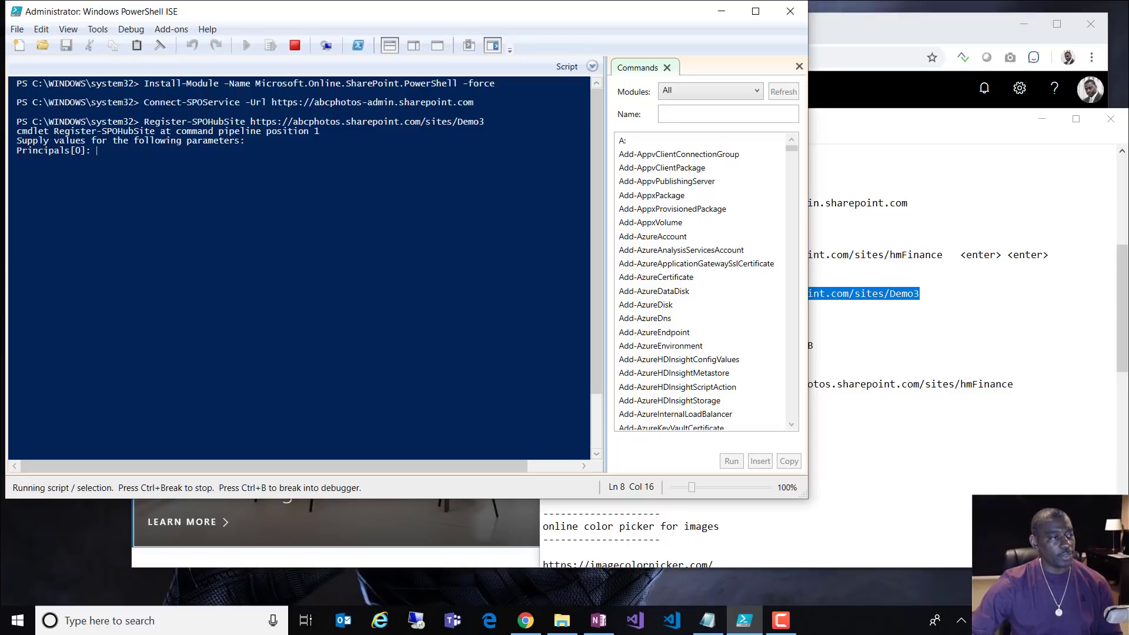
pyautogui.moveTo(483, 121); pyautogui.dragTo(255, 122)
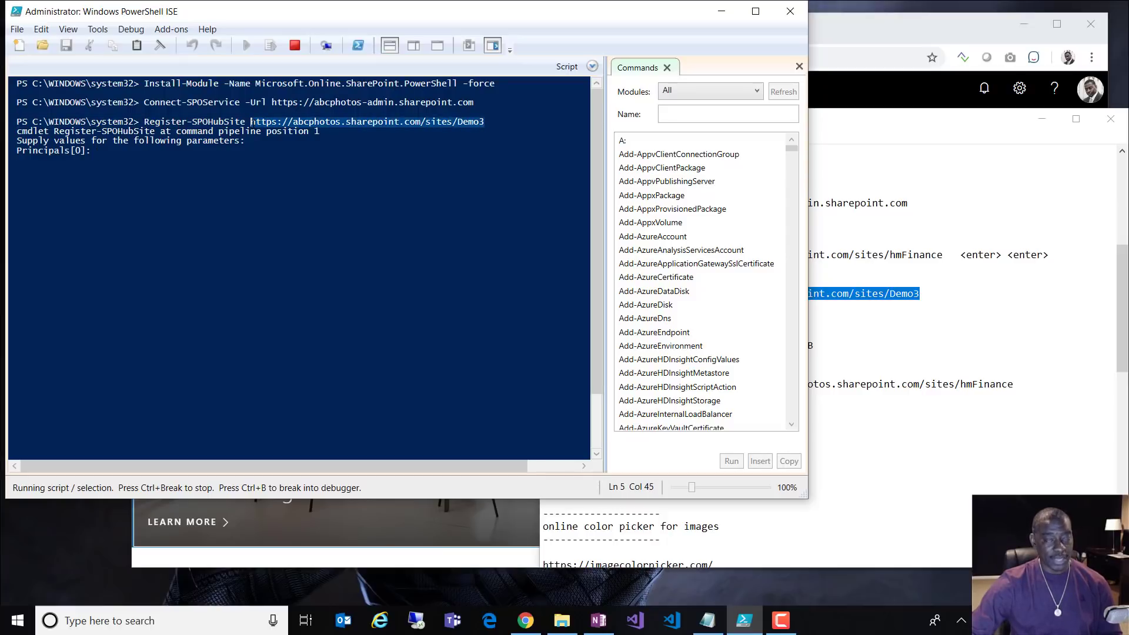
pyautogui.click(140, 169)
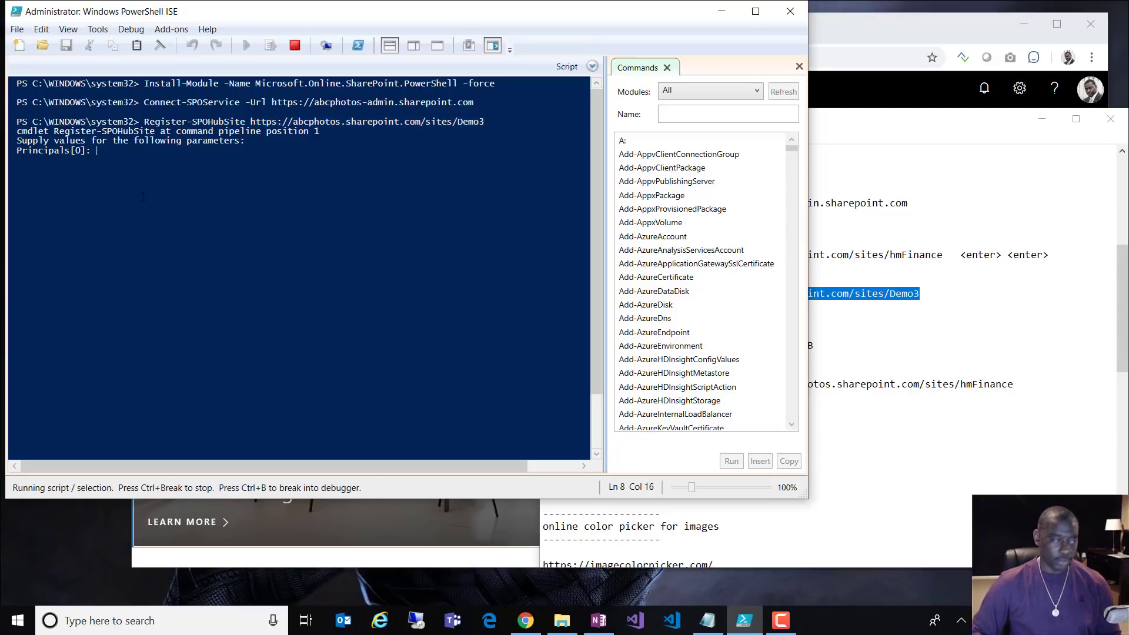
pyautogui.press('Return')
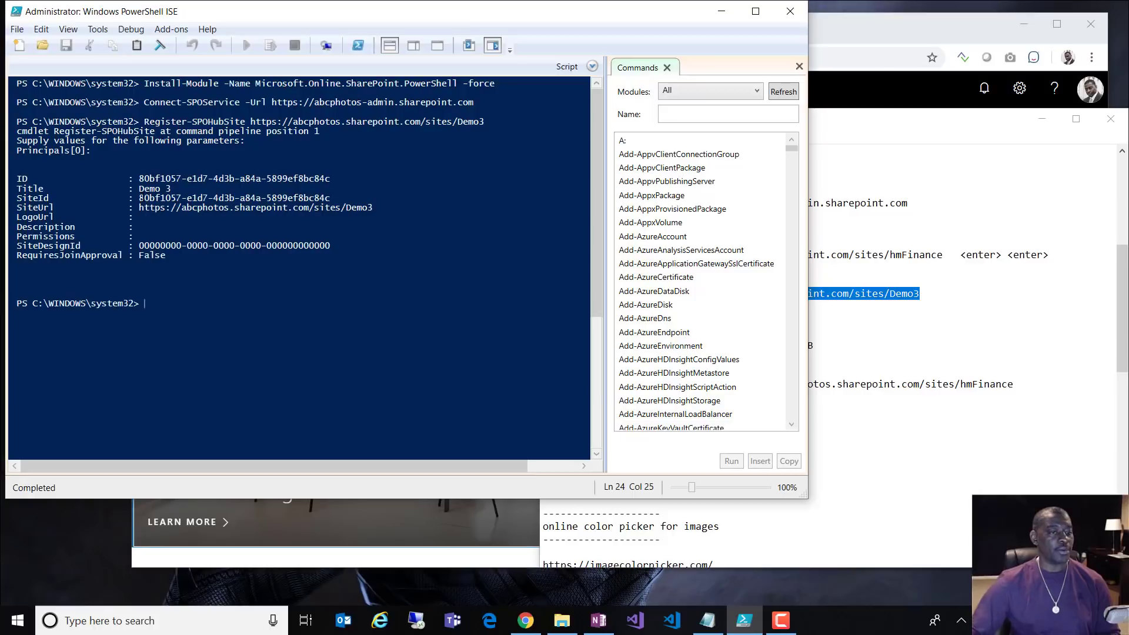
pyautogui.click(940, 46)
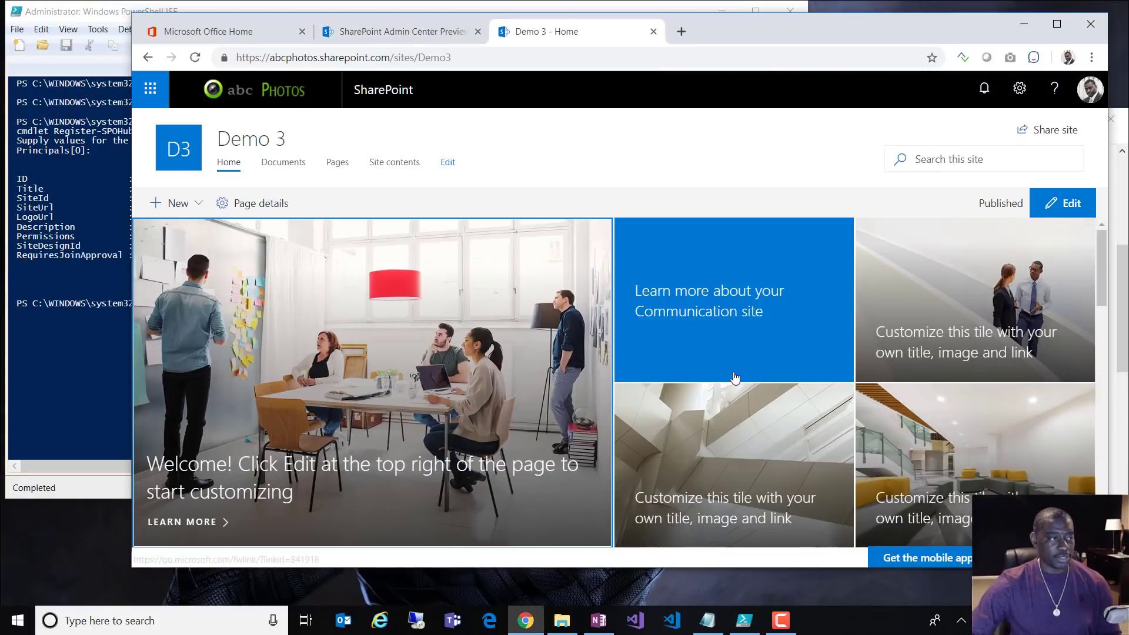
# Step: Reload the Demo 3 homepage to show its hub bar and check Hub site settings in the gear menu
pyautogui.click(195, 56)
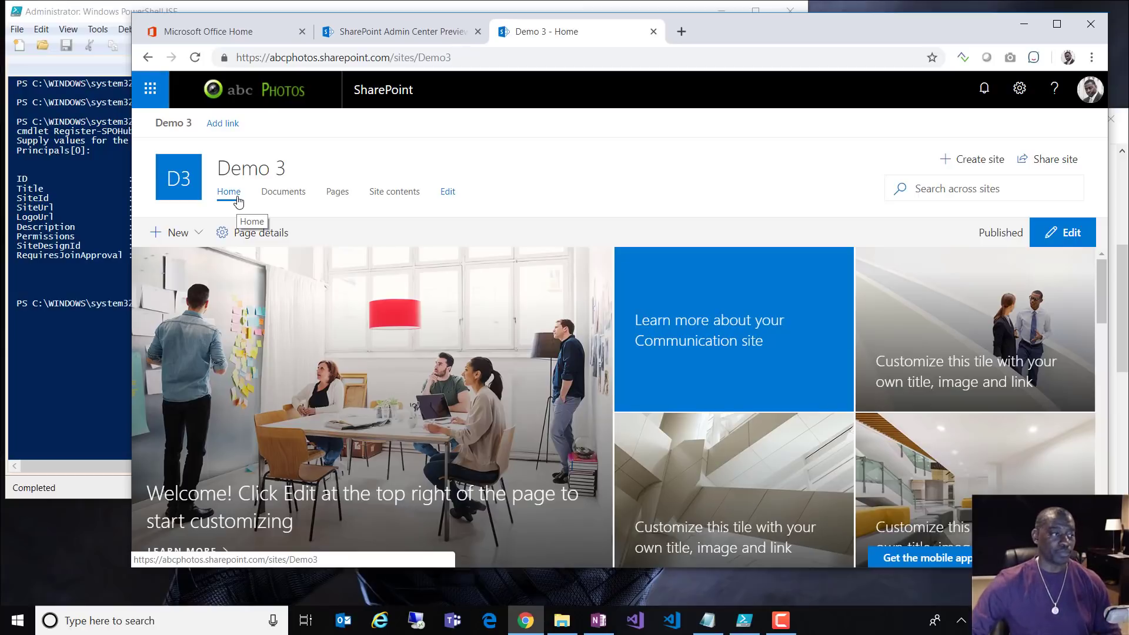
pyautogui.moveTo(286, 169); pyautogui.dragTo(216, 169)
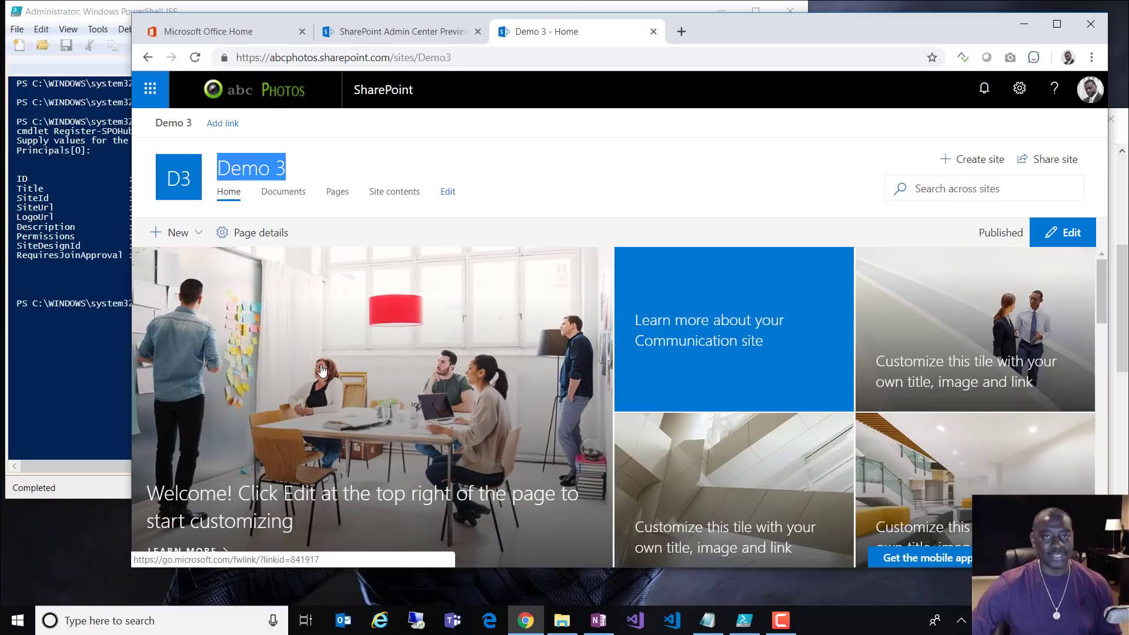
pyautogui.click(545, 193)
pyautogui.click(1020, 89)
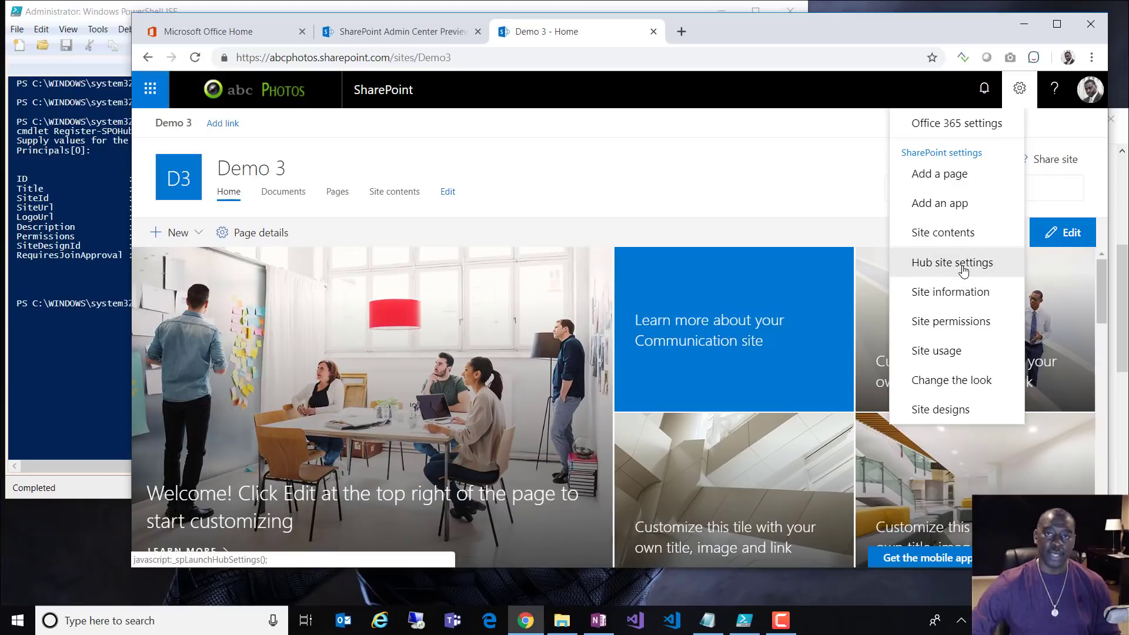
pyautogui.click(821, 179)
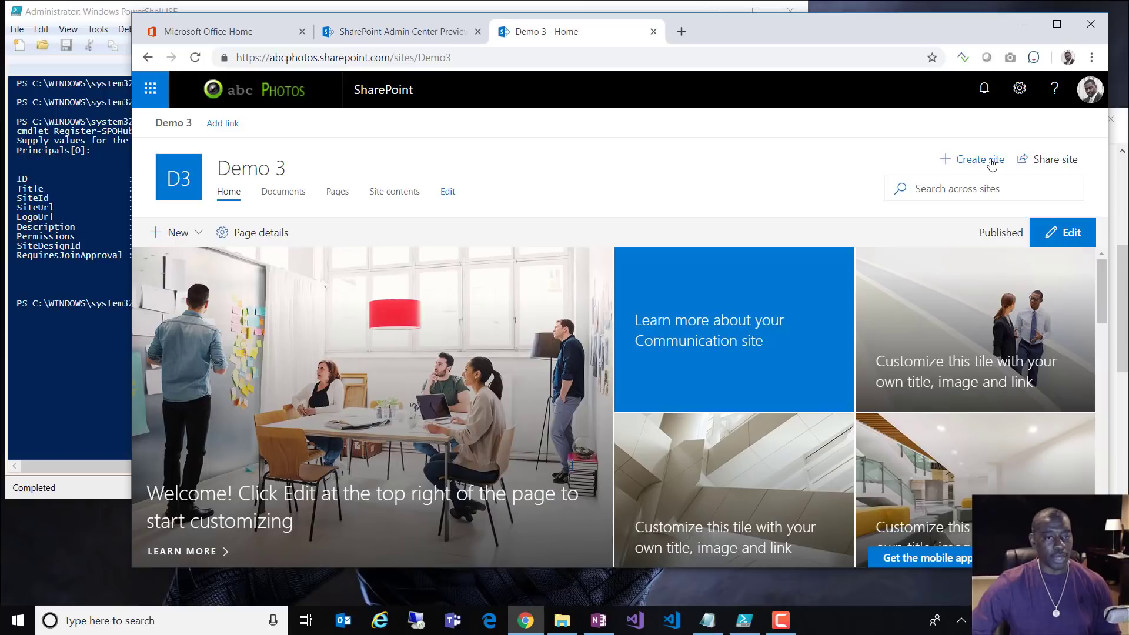
# Step: Create a Communication site named Human Resources from Demo 3 and open its homepage
pyautogui.click(992, 164)
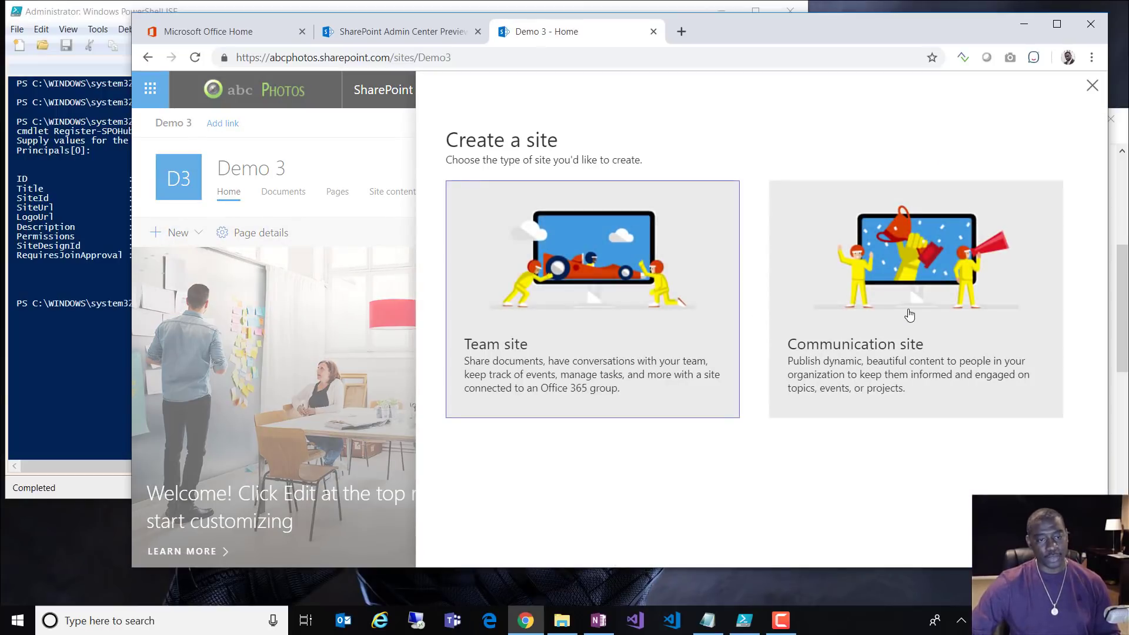
pyautogui.click(909, 316)
pyautogui.write('HUma')
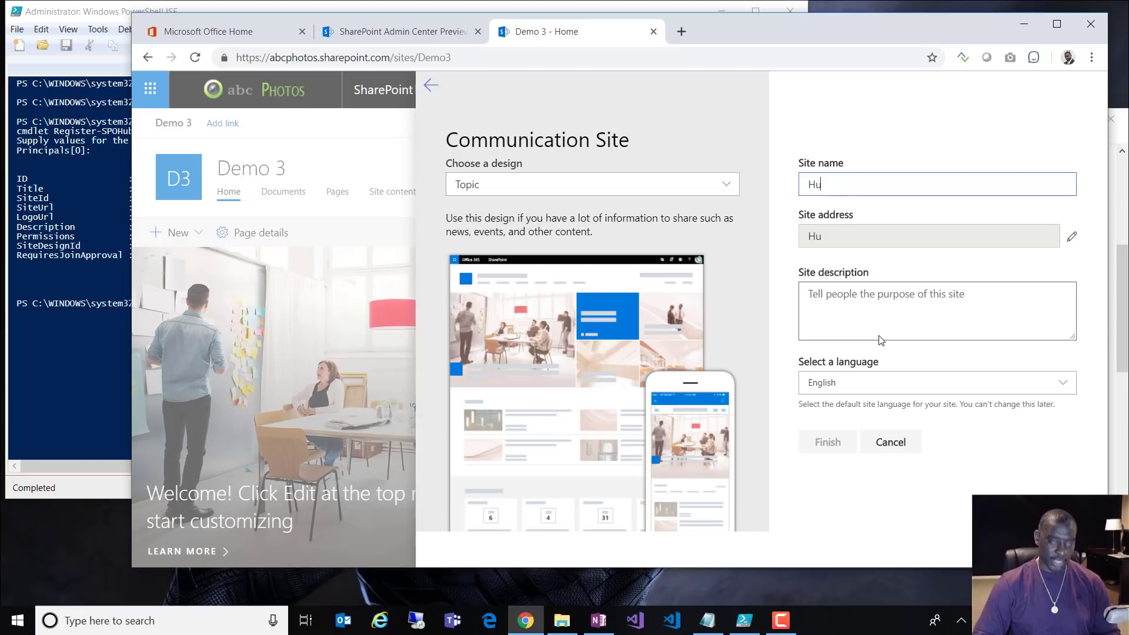
pyautogui.write('man S')
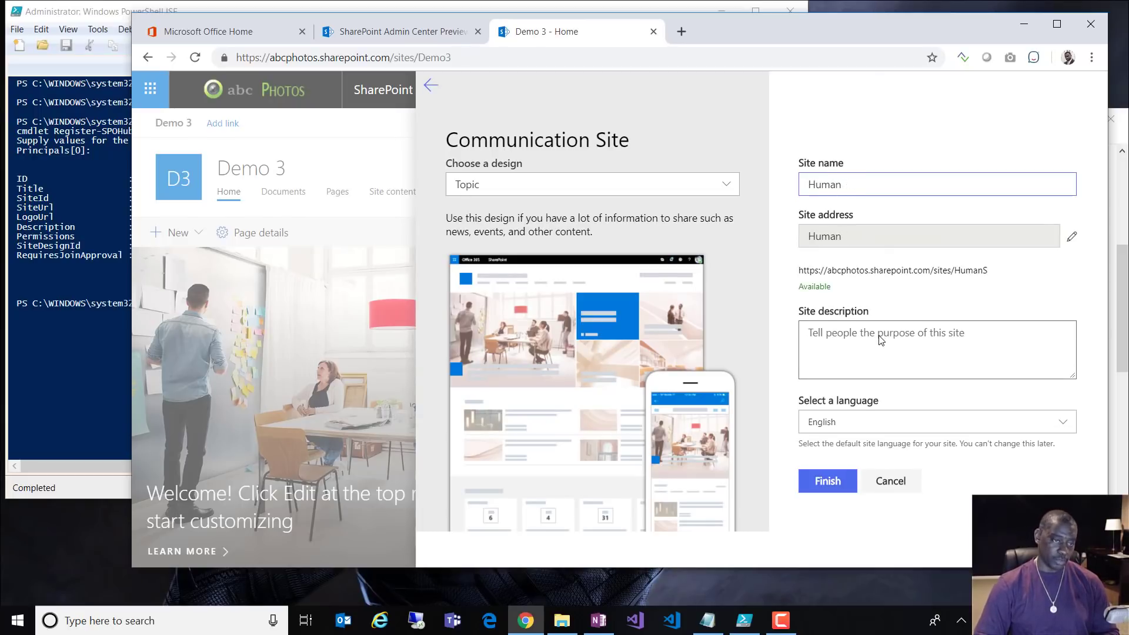
pyautogui.write('esources')
pyautogui.click(835, 482)
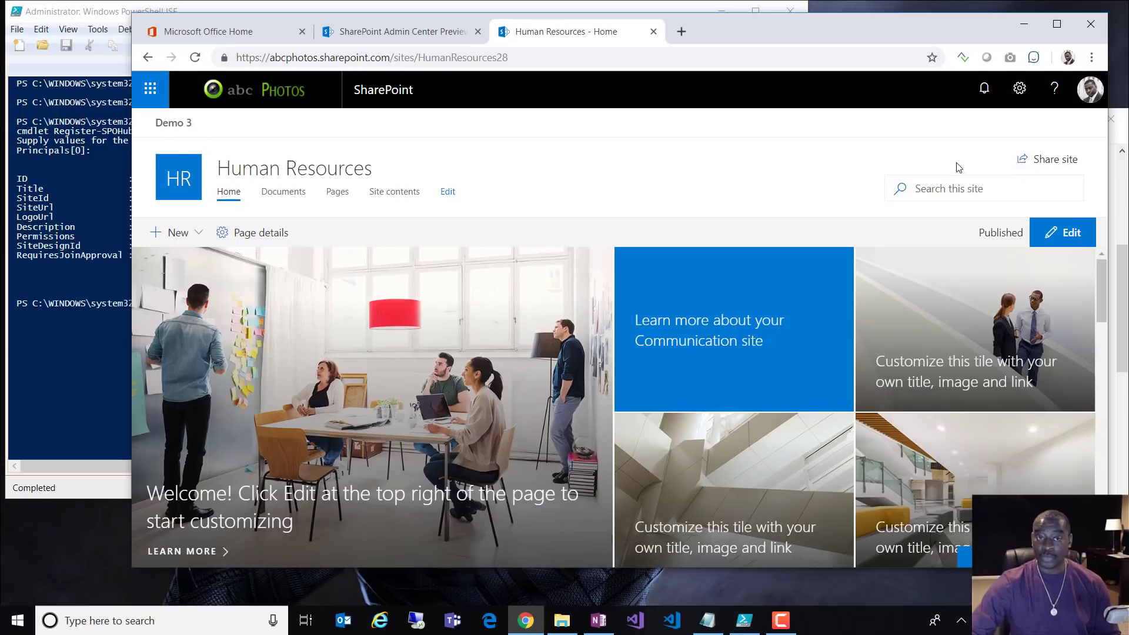
# Step: Check the gear menu, then select the Human Resources site URL in the address bar
pyautogui.click(1019, 88)
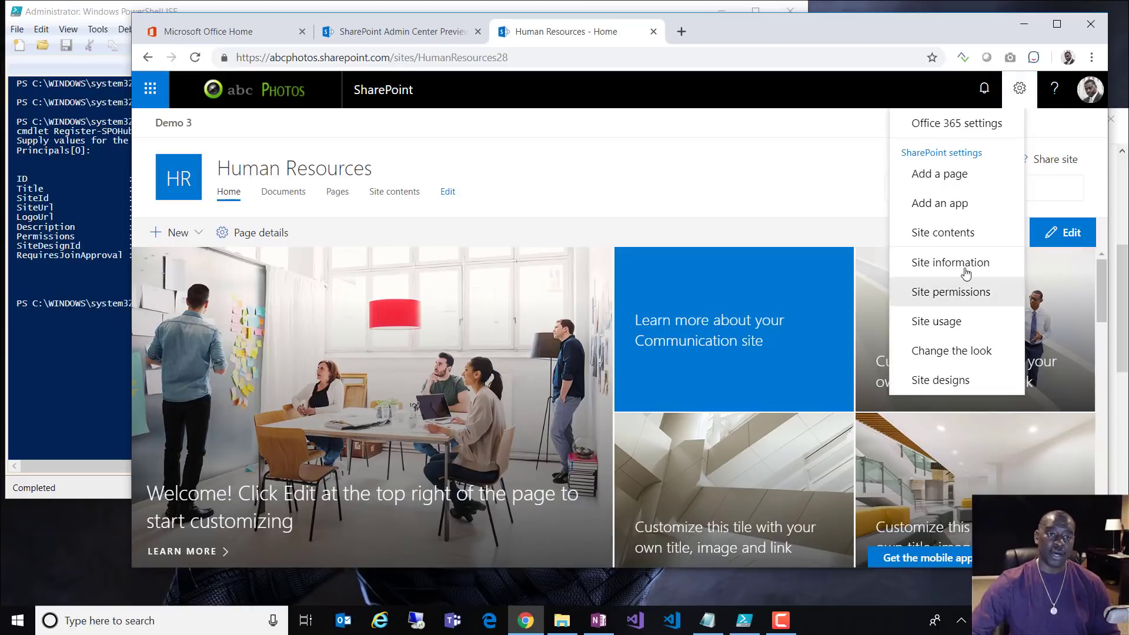
pyautogui.click(818, 184)
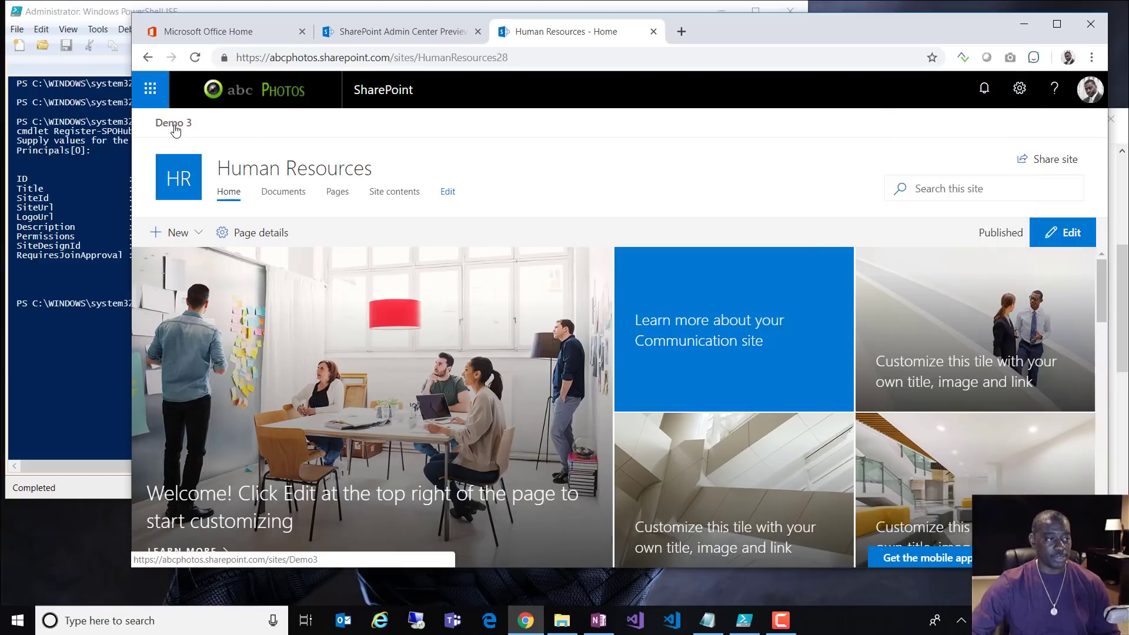
pyautogui.click(530, 58)
pyautogui.hotkey('ctrl', 'c')
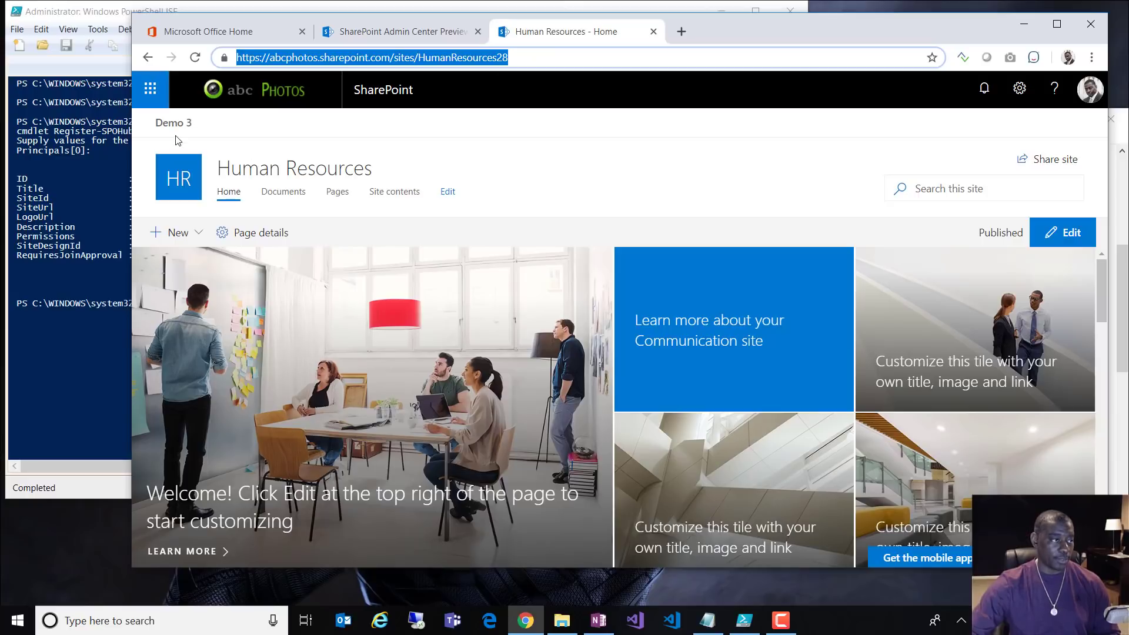
# Step: Add a 'Human Resources' link to the Demo 3 hub navigation using the copied site URL
pyautogui.click(176, 126)
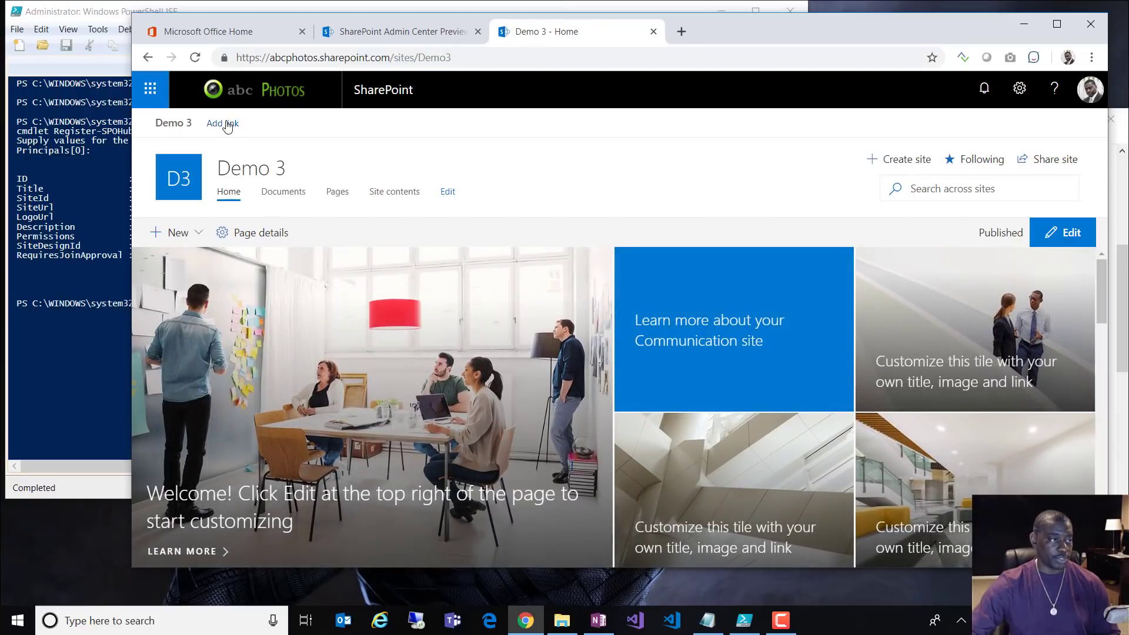
pyautogui.click(227, 127)
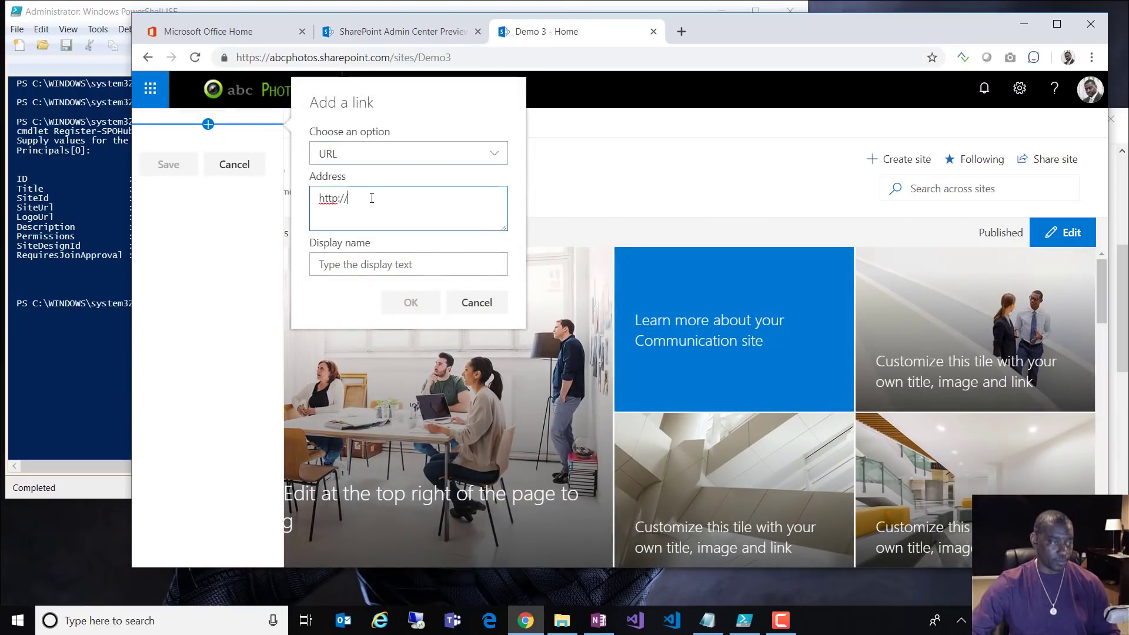
pyautogui.hotkey('ctrl', 'a')
pyautogui.hotkey('ctrl', 'v')
pyautogui.click(360, 265)
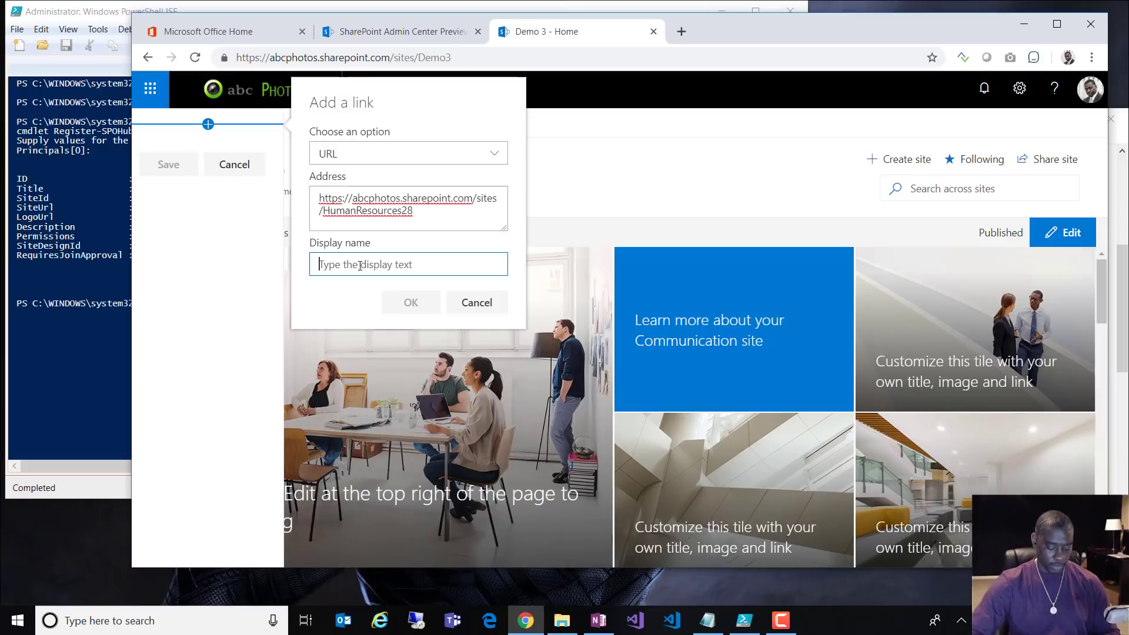
pyautogui.write('Human Resources')
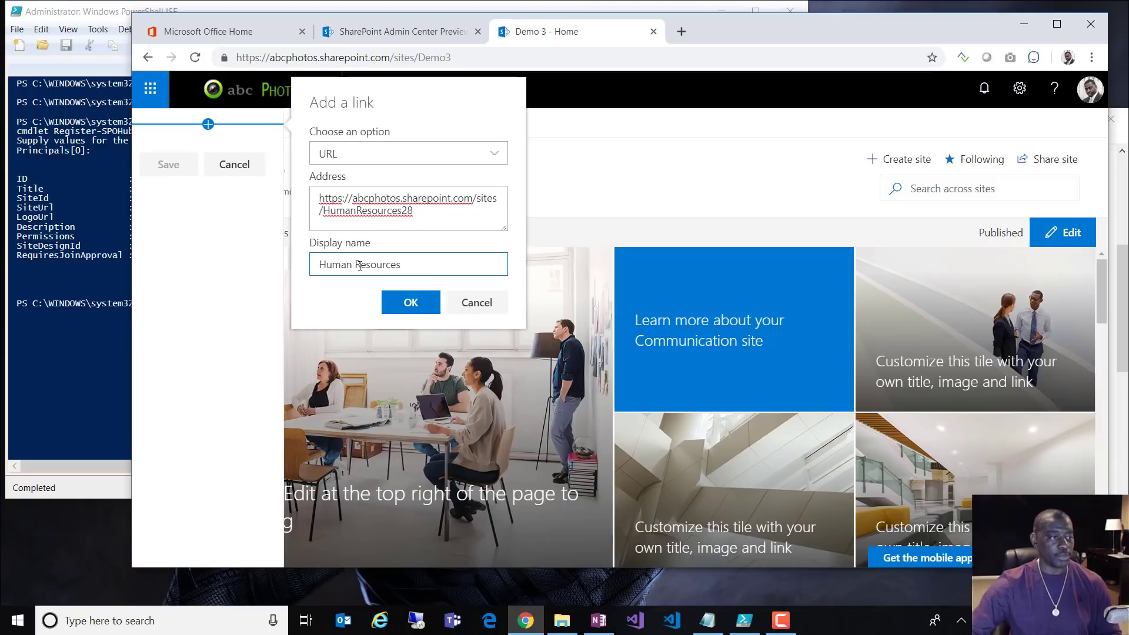
pyautogui.click(423, 310)
# Step: Save the hub navigation, test the Human Resources and Demo 3 links, then view admin Active sites
pyautogui.click(166, 186)
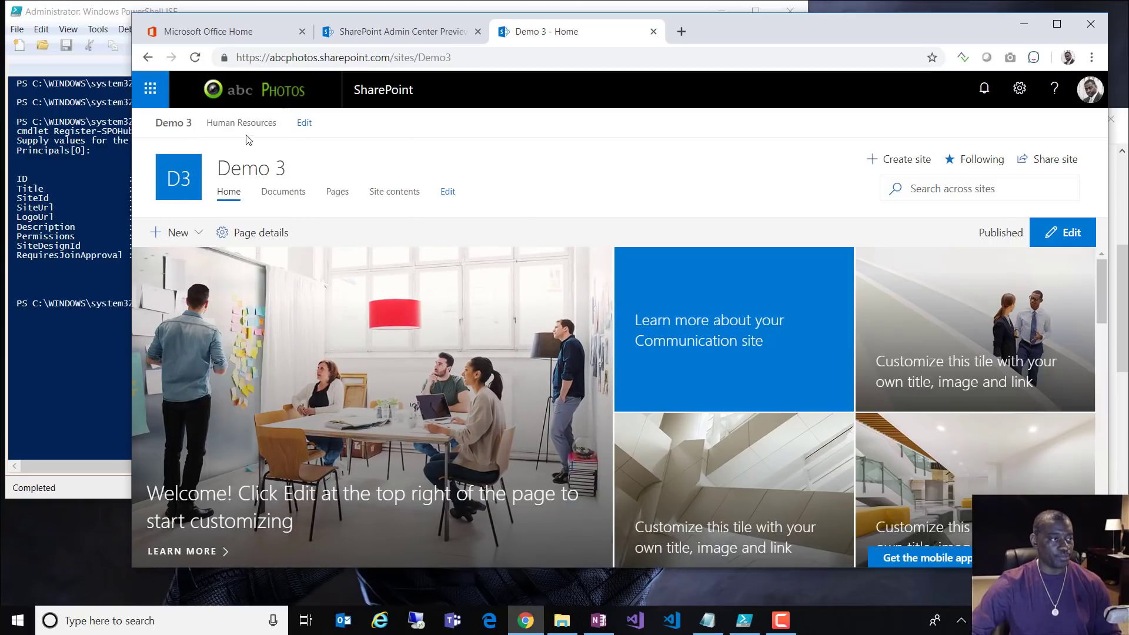
pyautogui.click(247, 134)
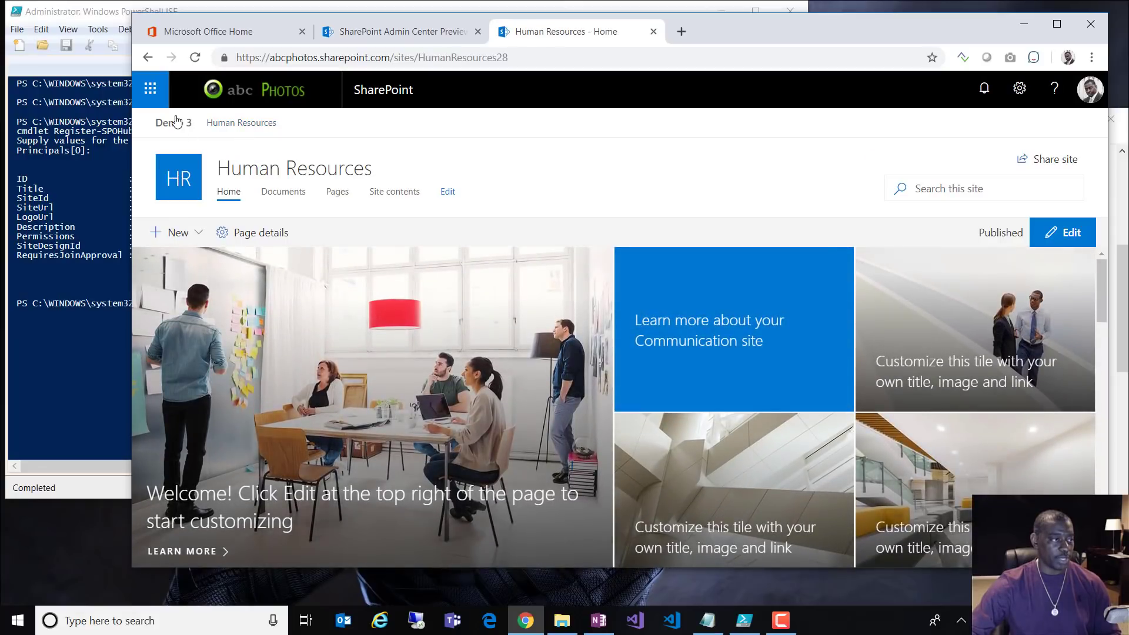
pyautogui.click(176, 122)
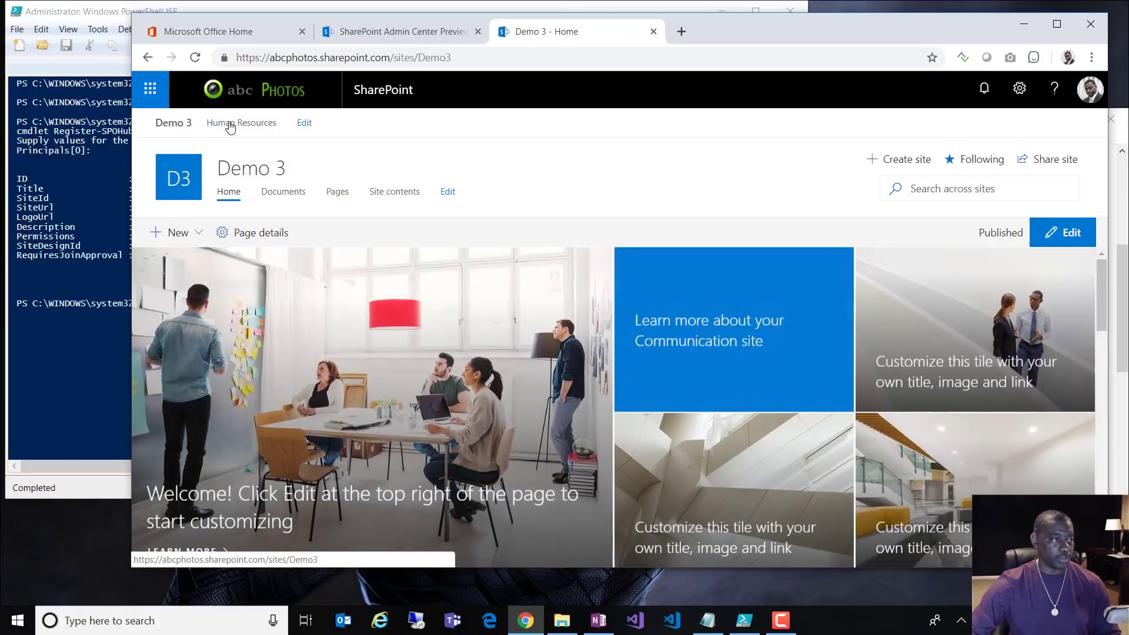
pyautogui.click(230, 125)
pyautogui.click(172, 123)
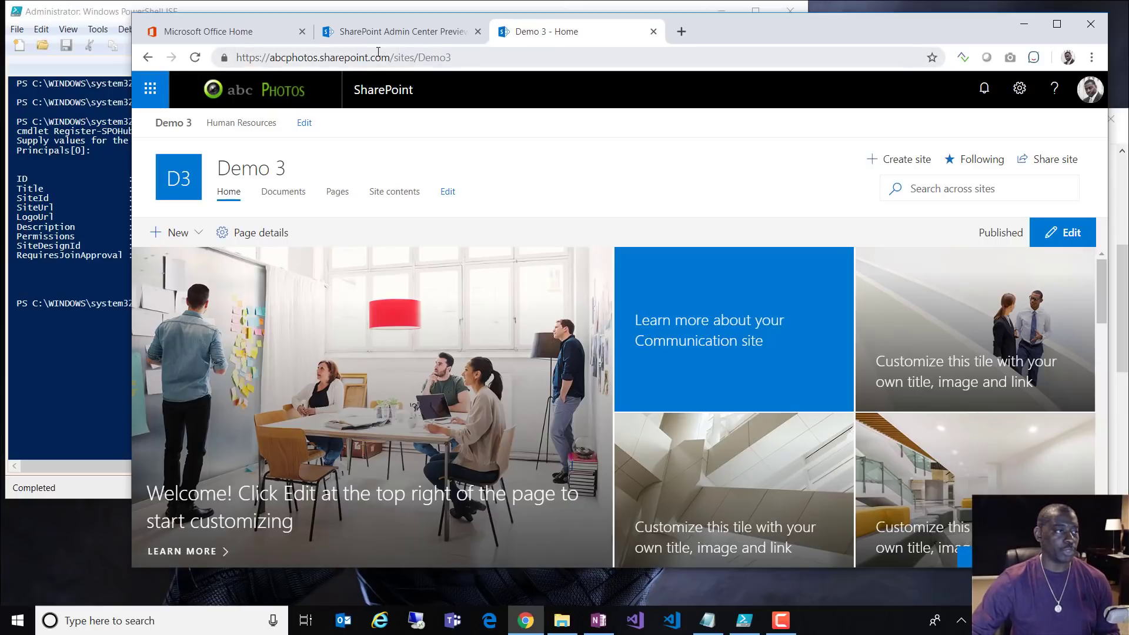
pyautogui.click(358, 32)
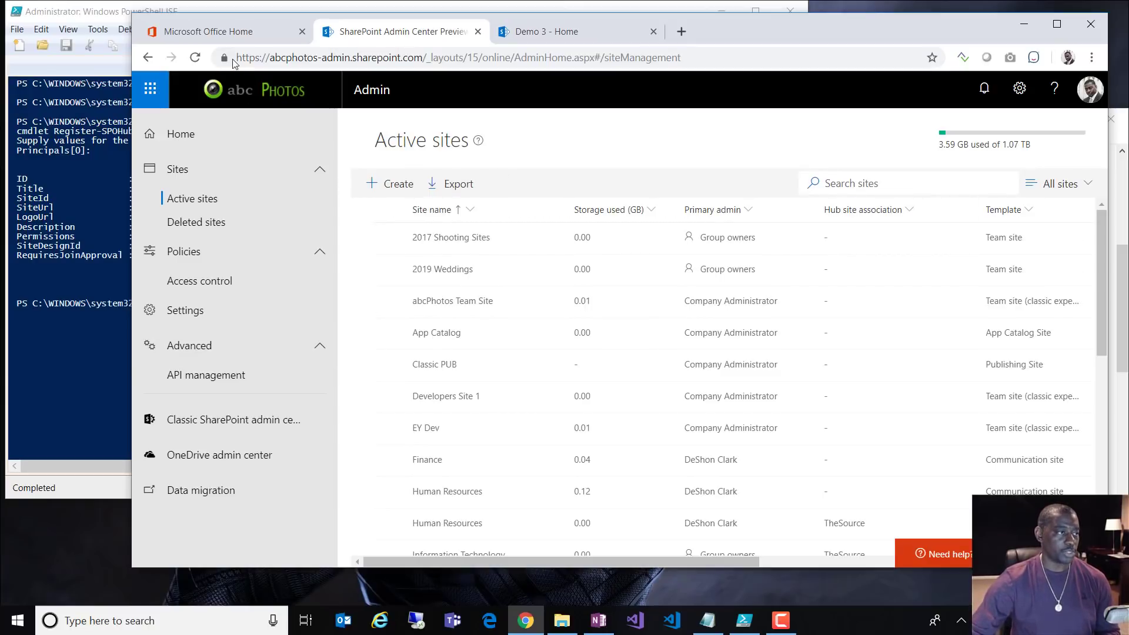
# Step: Filter Active sites by 'demo' and confirm Demo 3 shows Demo 3 (Hub site) association
pyautogui.click(199, 57)
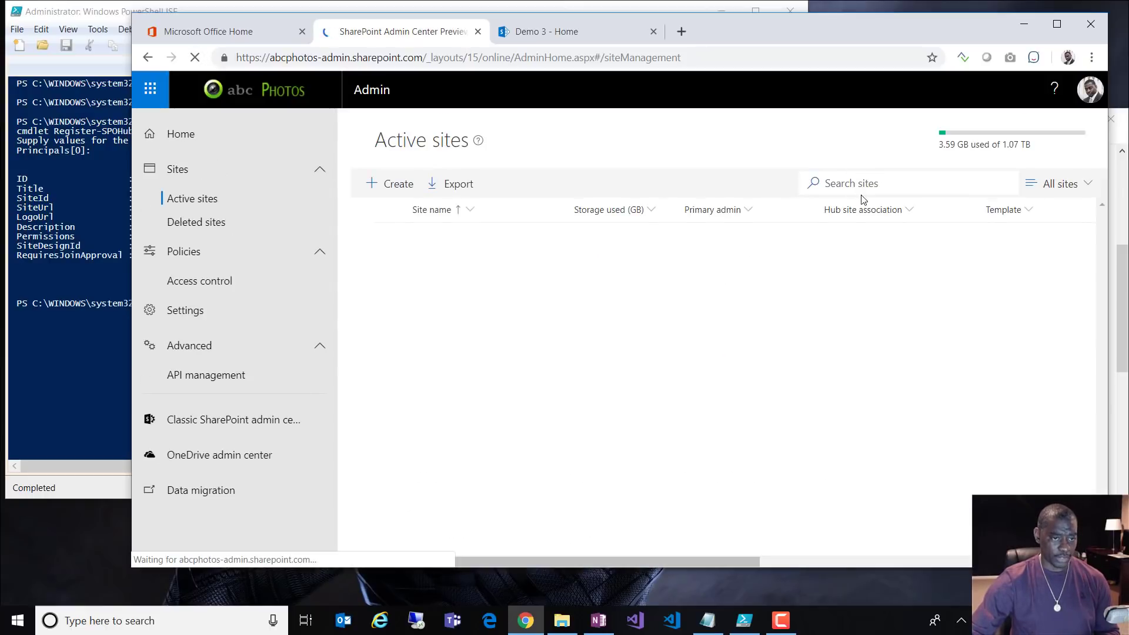
pyautogui.click(869, 185)
pyautogui.write('demo')
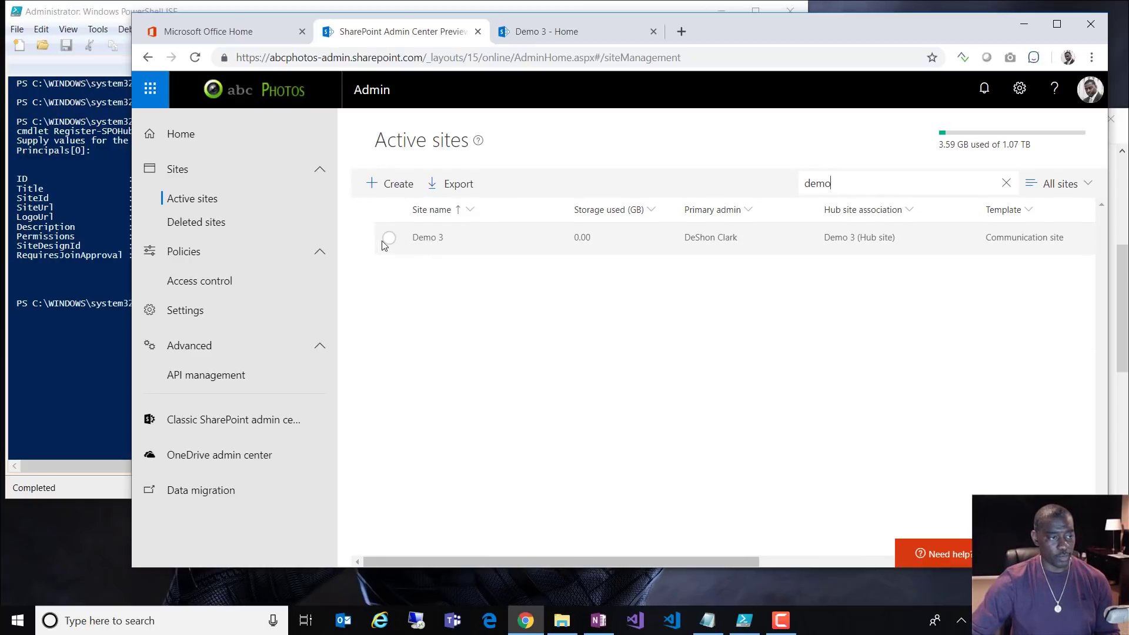
pyautogui.click(388, 238)
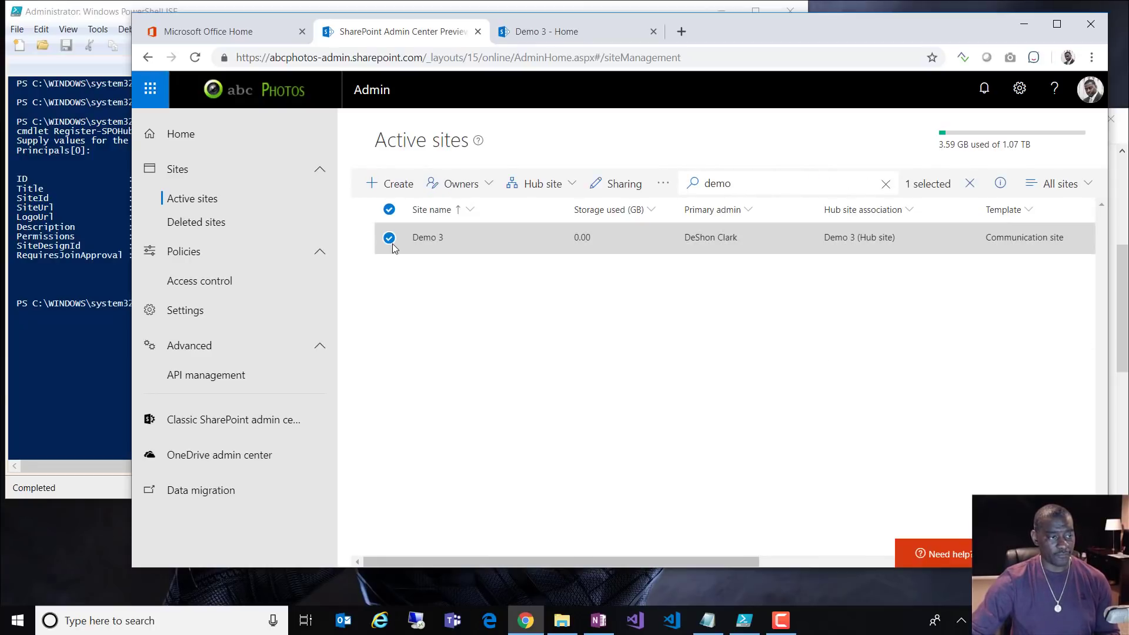
pyautogui.click(550, 186)
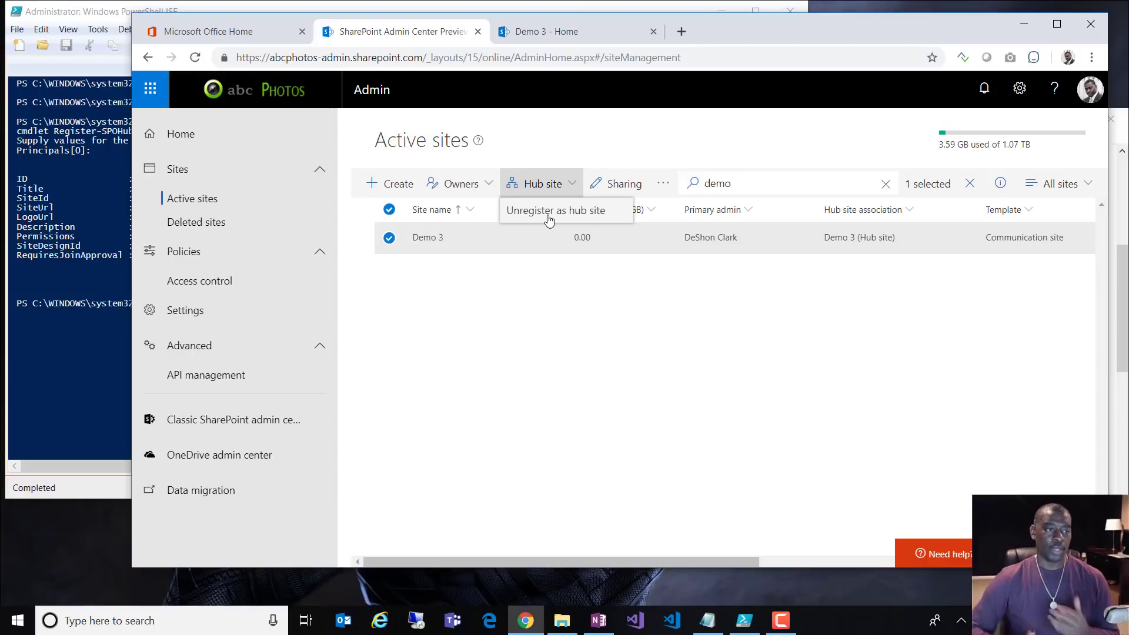
pyautogui.click(567, 344)
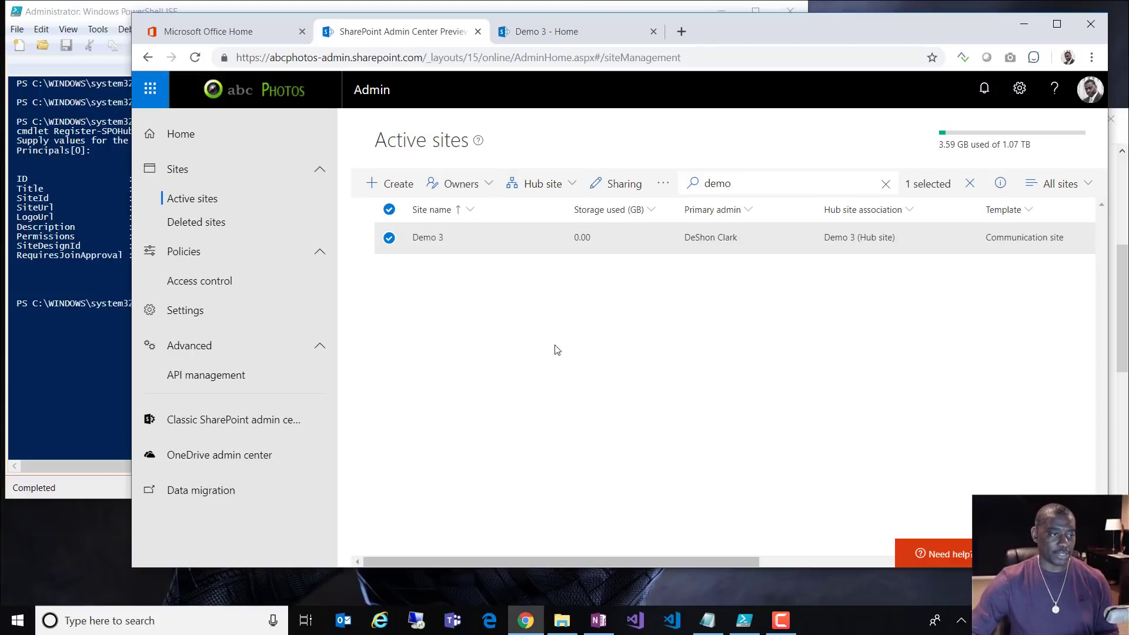
pyautogui.click(388, 238)
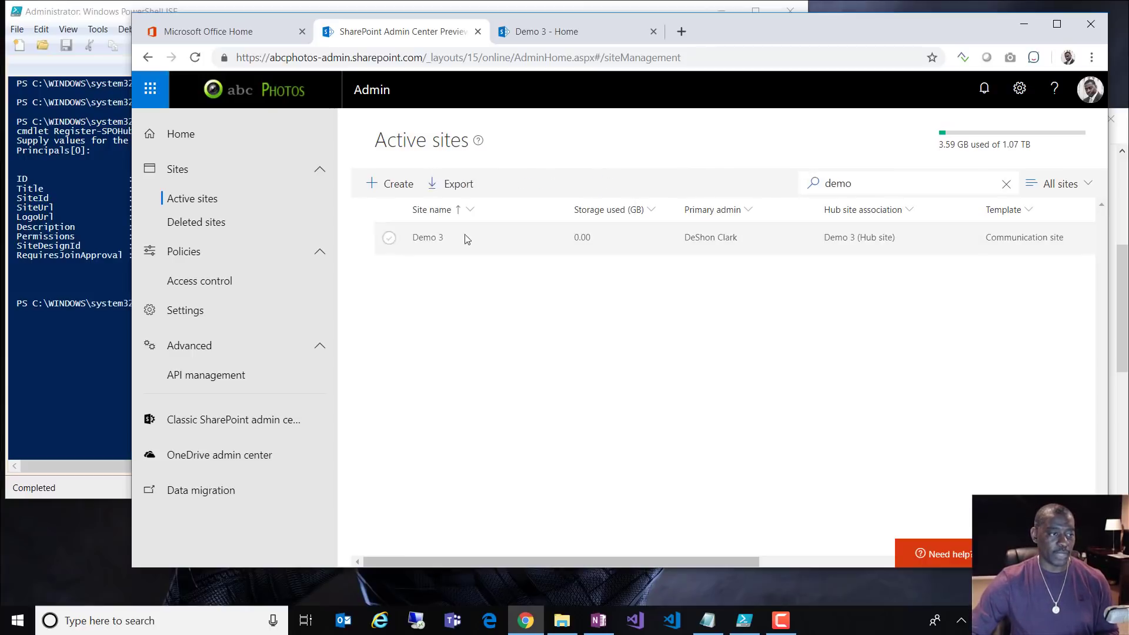
pyautogui.click(1007, 186)
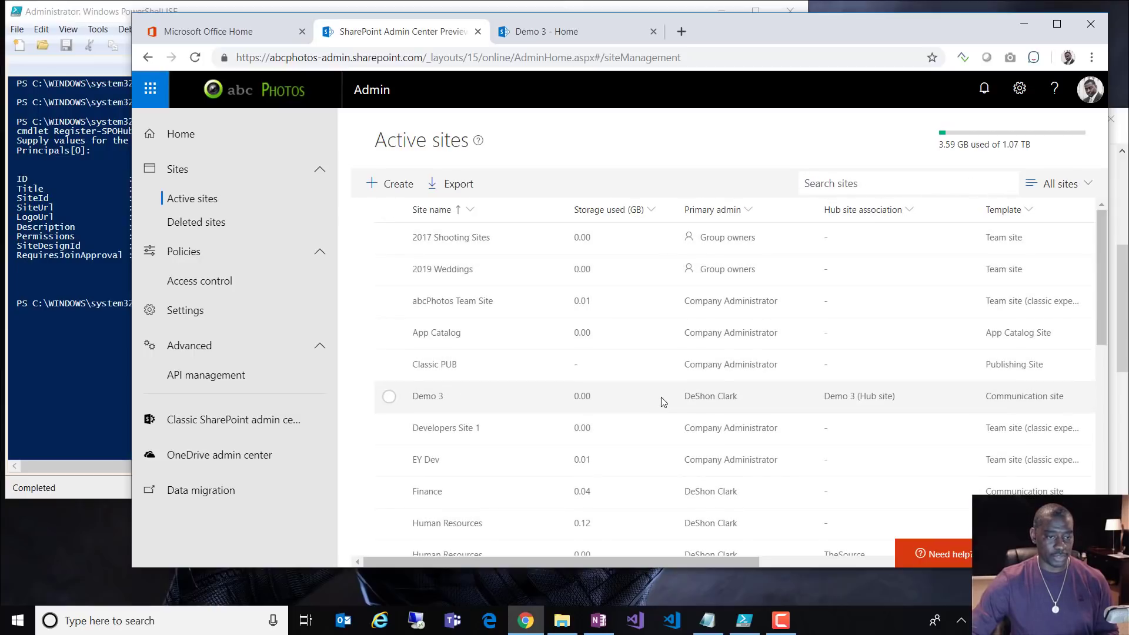
pyautogui.scroll(-3, 664, 402)
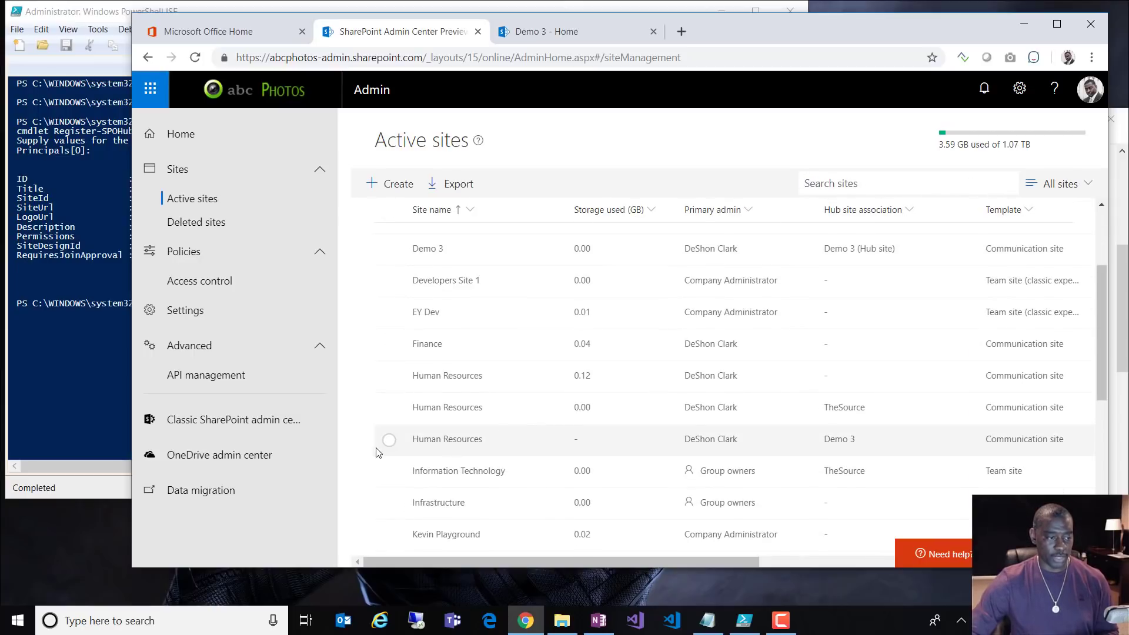
pyautogui.click(389, 441)
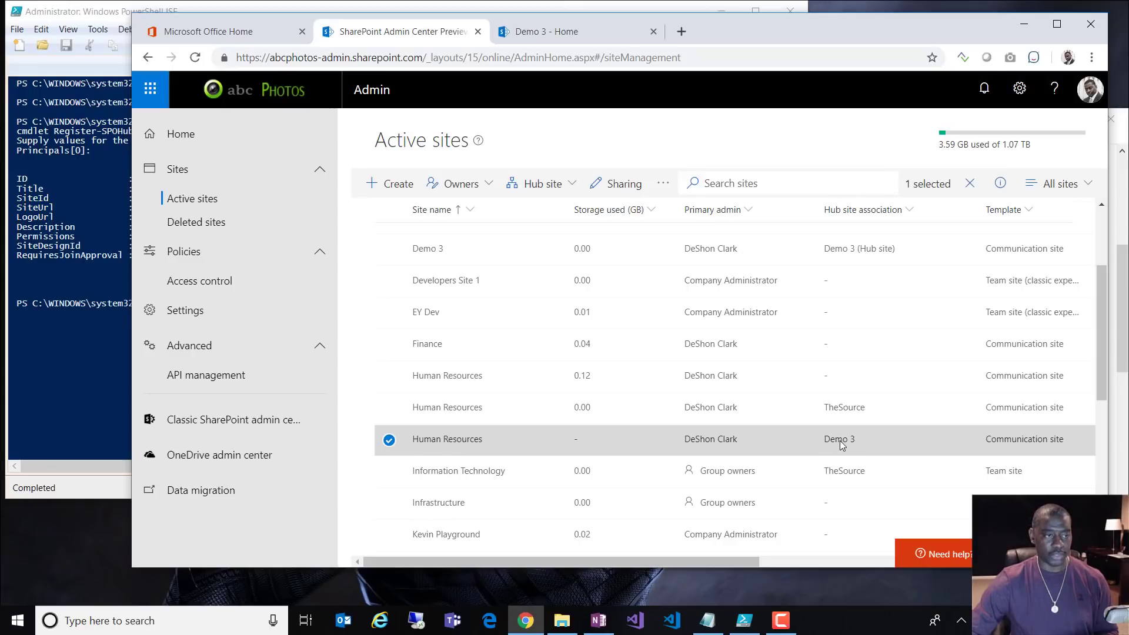
pyautogui.click(536, 186)
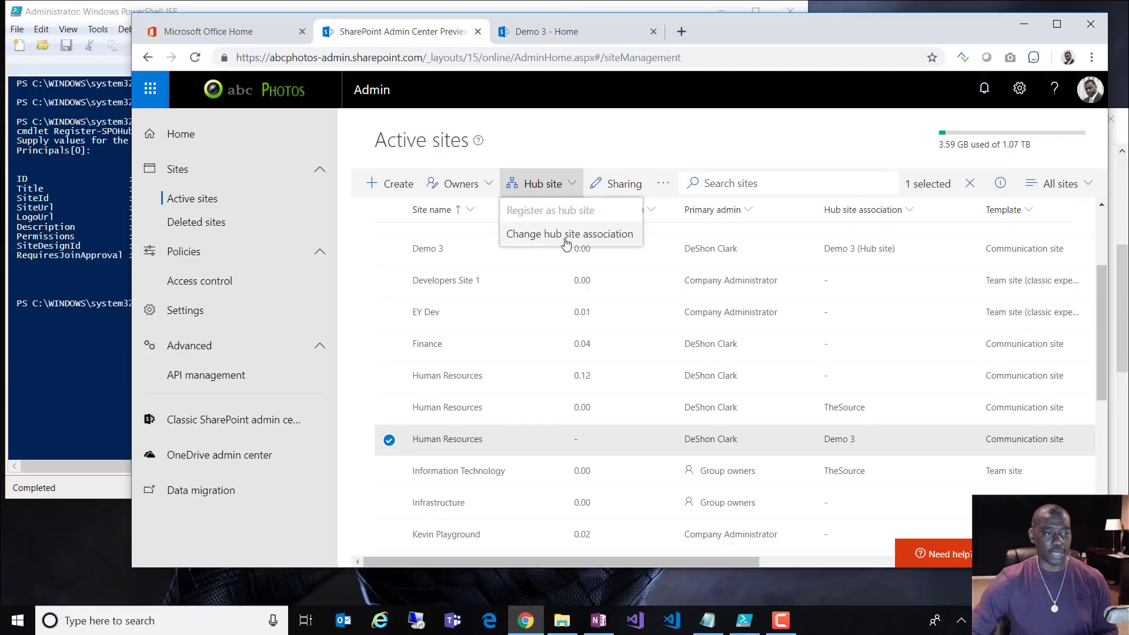
pyautogui.click(560, 242)
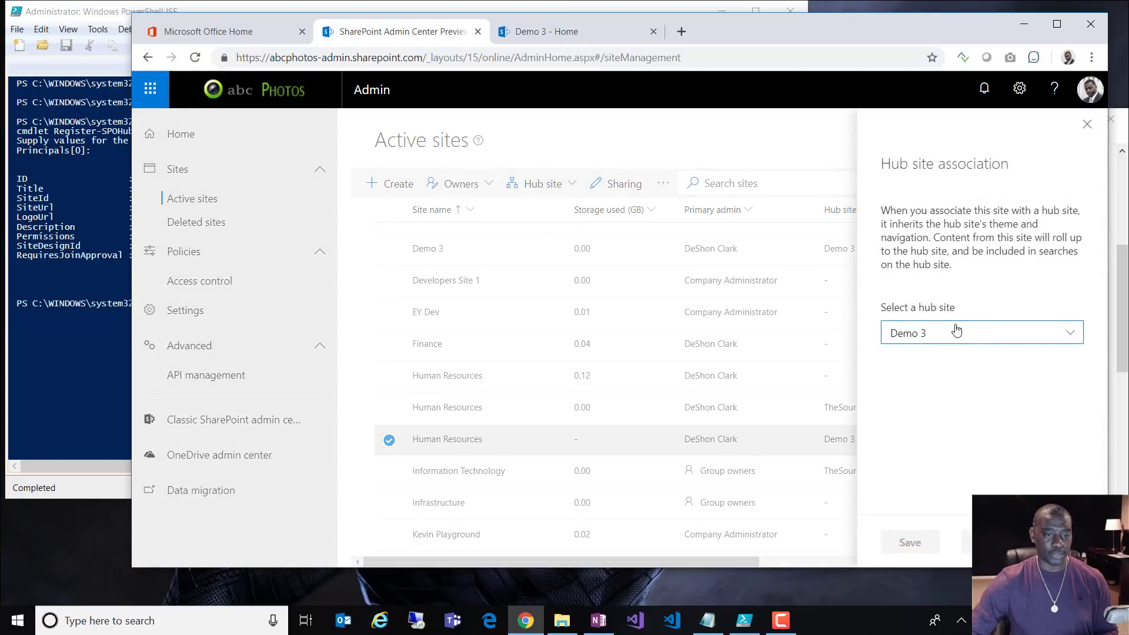
pyautogui.click(955, 333)
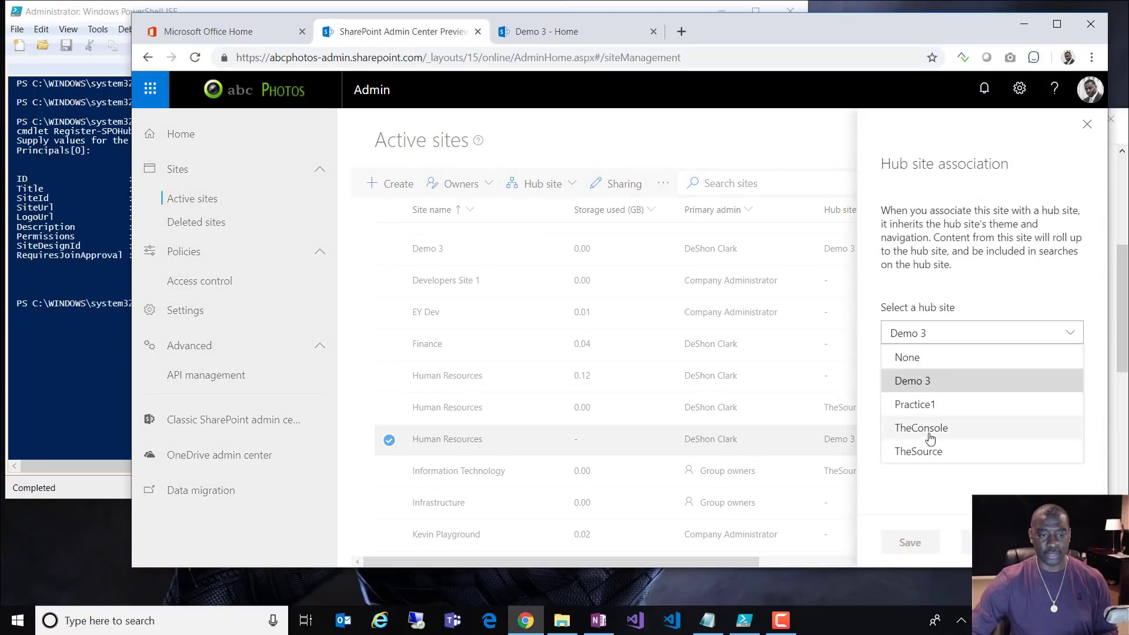
pyautogui.click(970, 494)
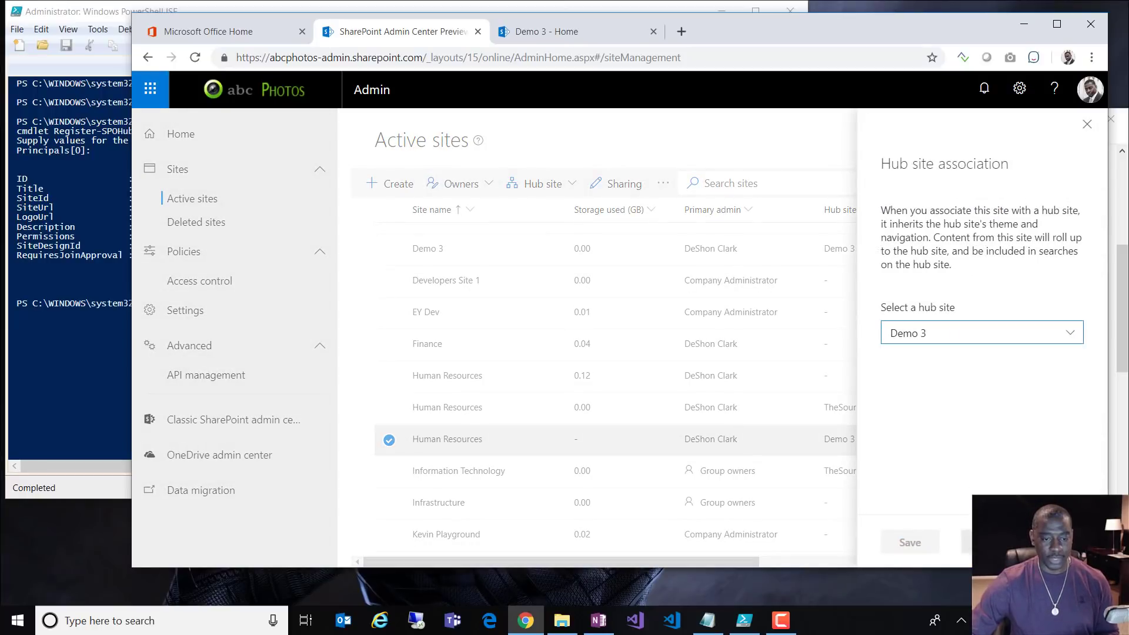
pyautogui.click(967, 542)
# Step: Check the other Human Resources site's hub options, then switch to the Demo 3 home page
pyautogui.click(390, 440)
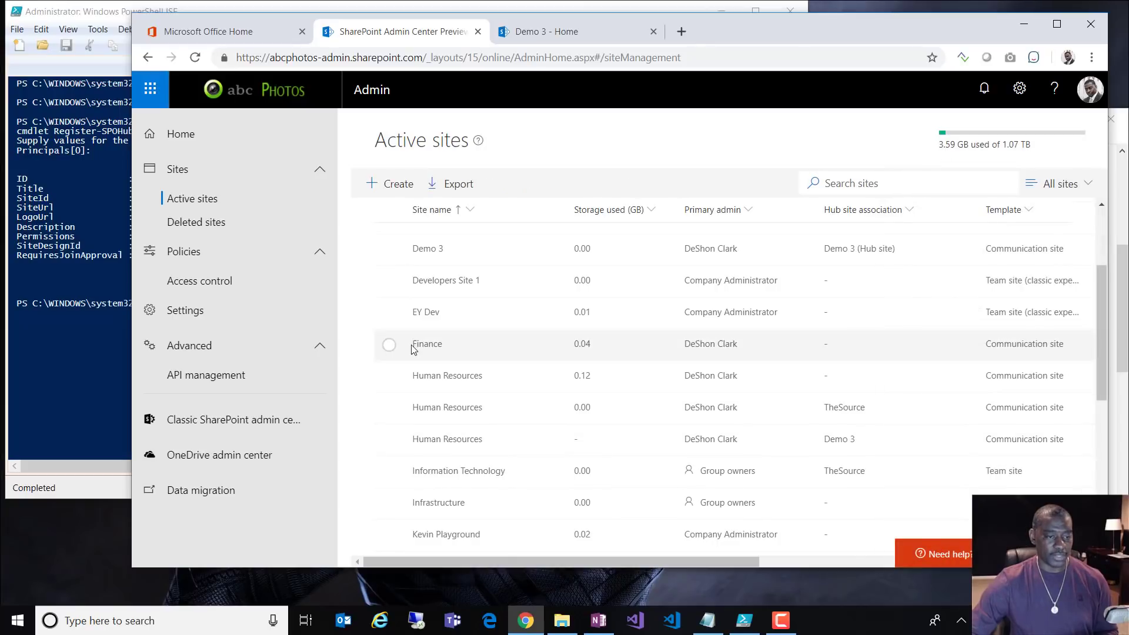
pyautogui.click(389, 377)
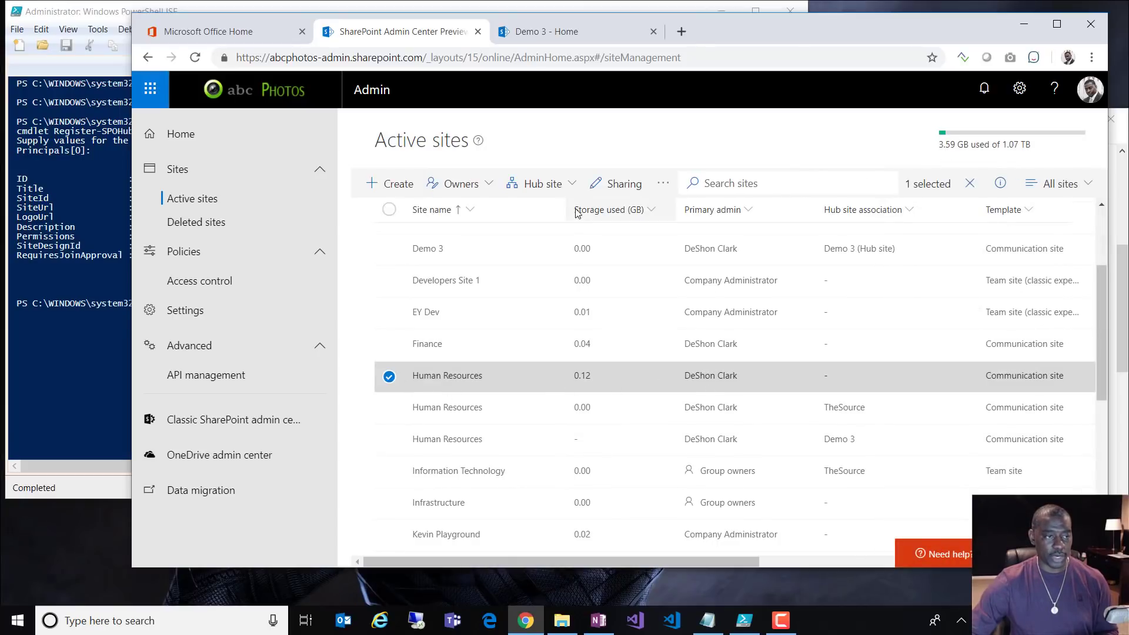
pyautogui.click(538, 183)
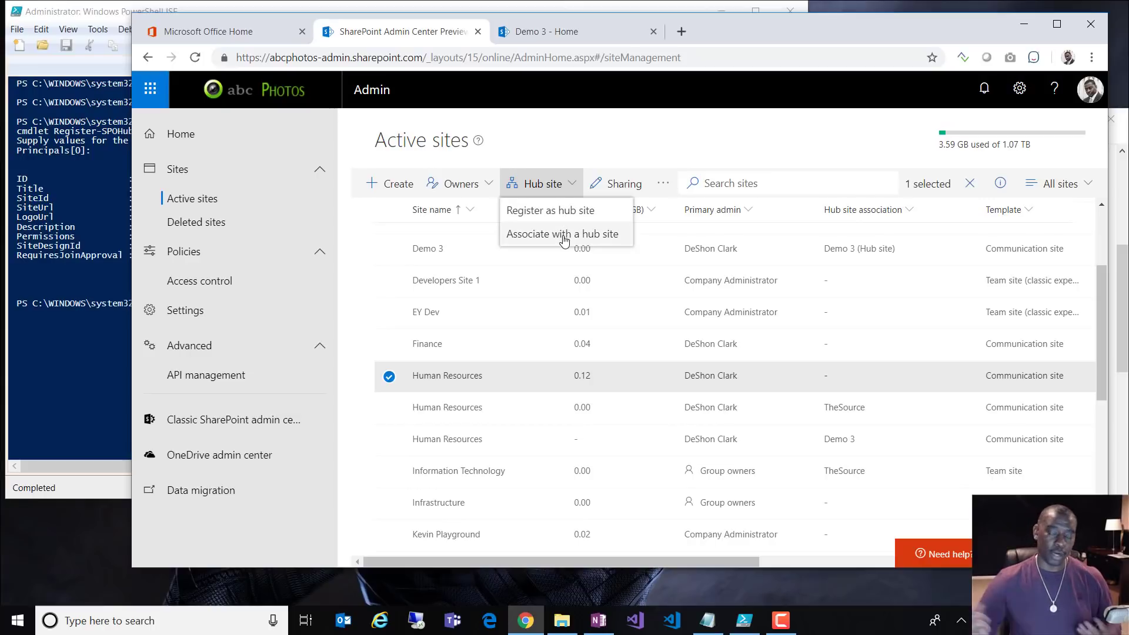
pyautogui.click(388, 377)
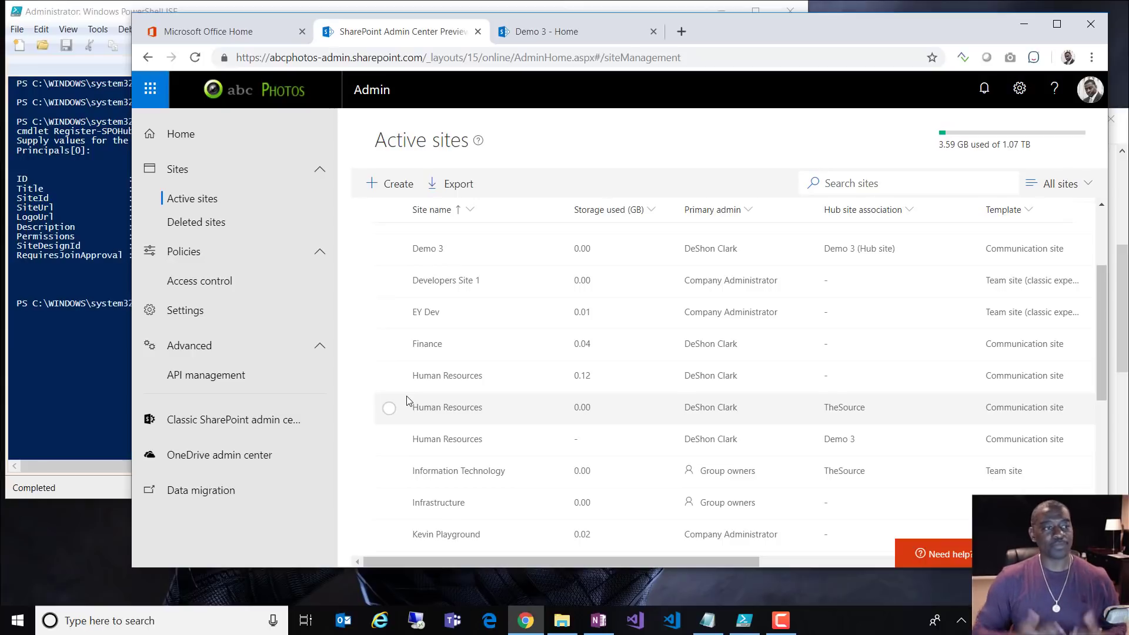
pyautogui.click(563, 26)
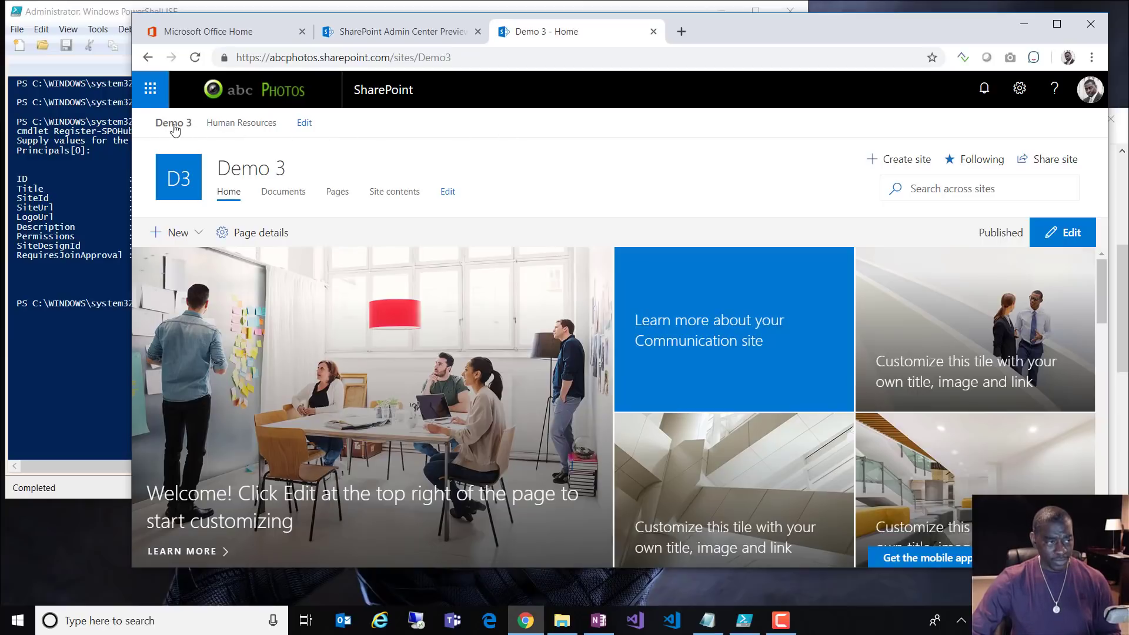
# Step: Upload tesla-logo-black as the logo in Hub site settings and save
pyautogui.click(1019, 88)
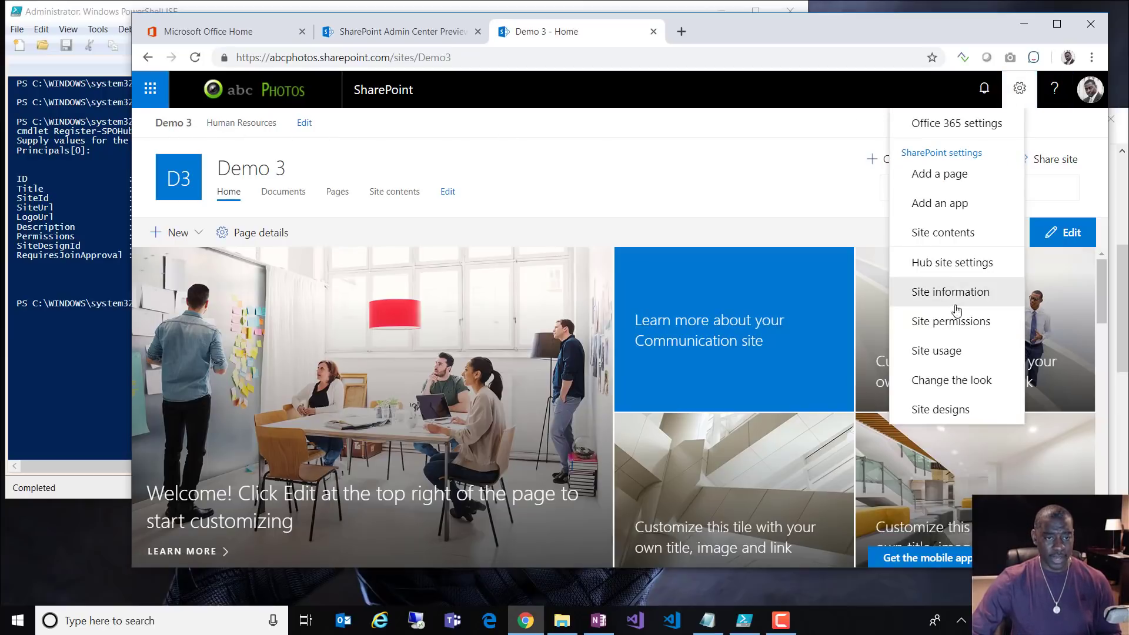
pyautogui.click(952, 262)
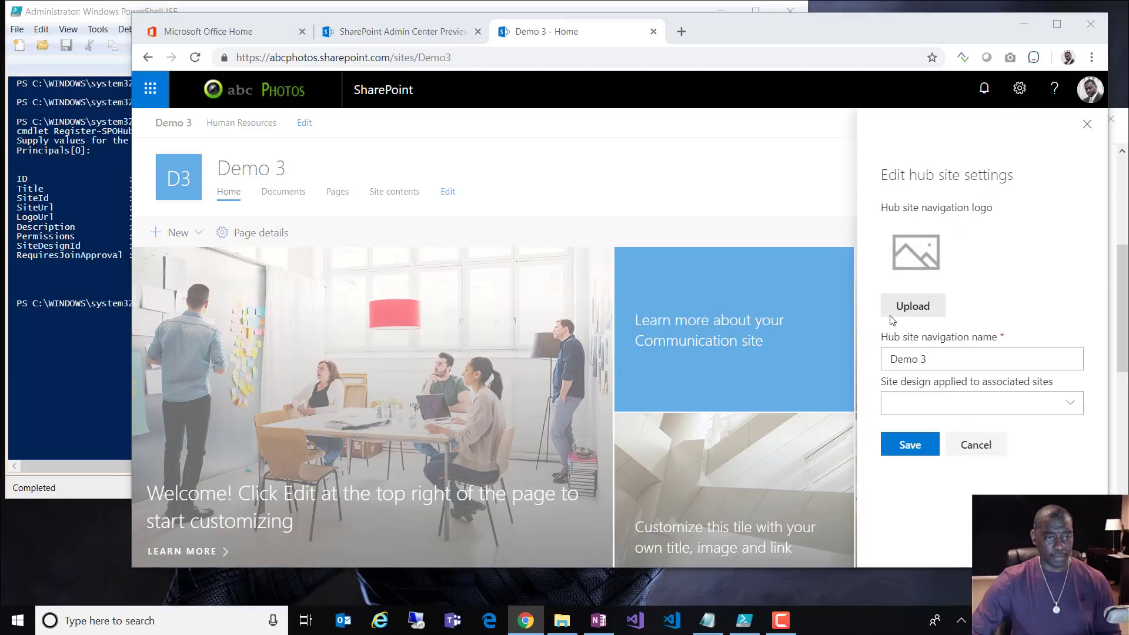
pyautogui.click(906, 309)
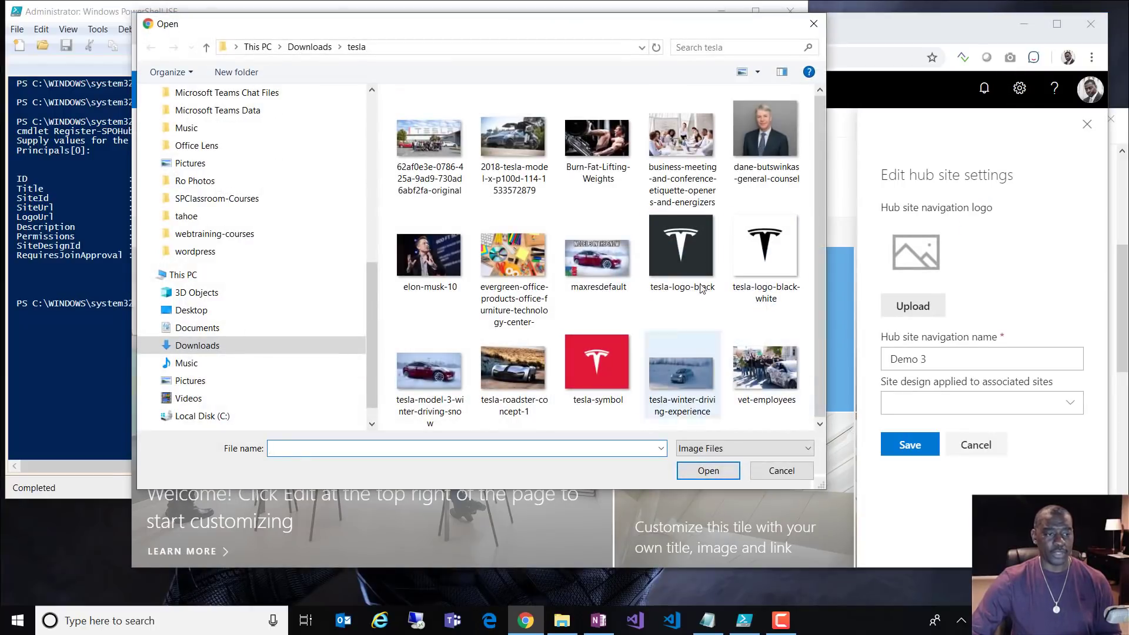
pyautogui.click(685, 248)
pyautogui.click(708, 470)
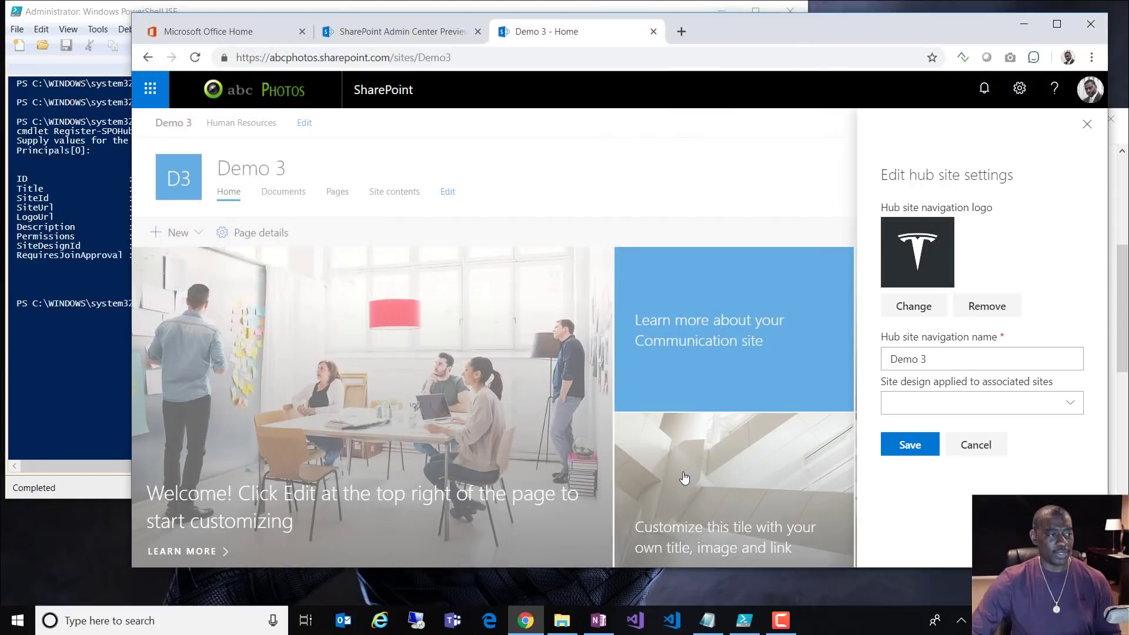
pyautogui.click(910, 447)
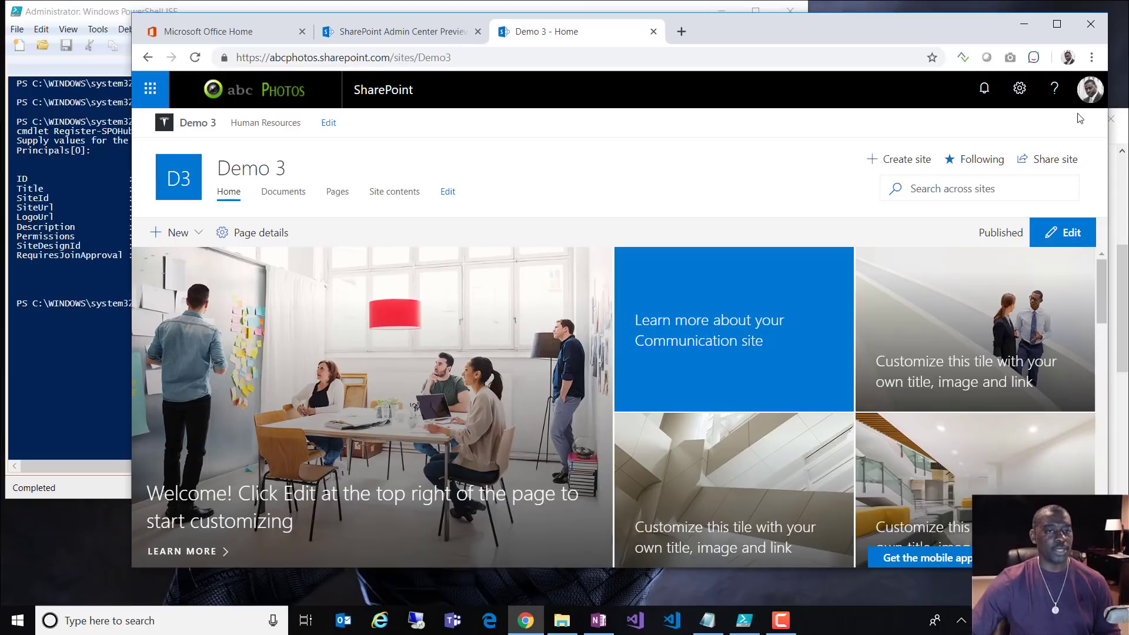
# Step: Set the Demo 3 site logo to the red tesla-symbol image in Site information and save
pyautogui.click(1018, 88)
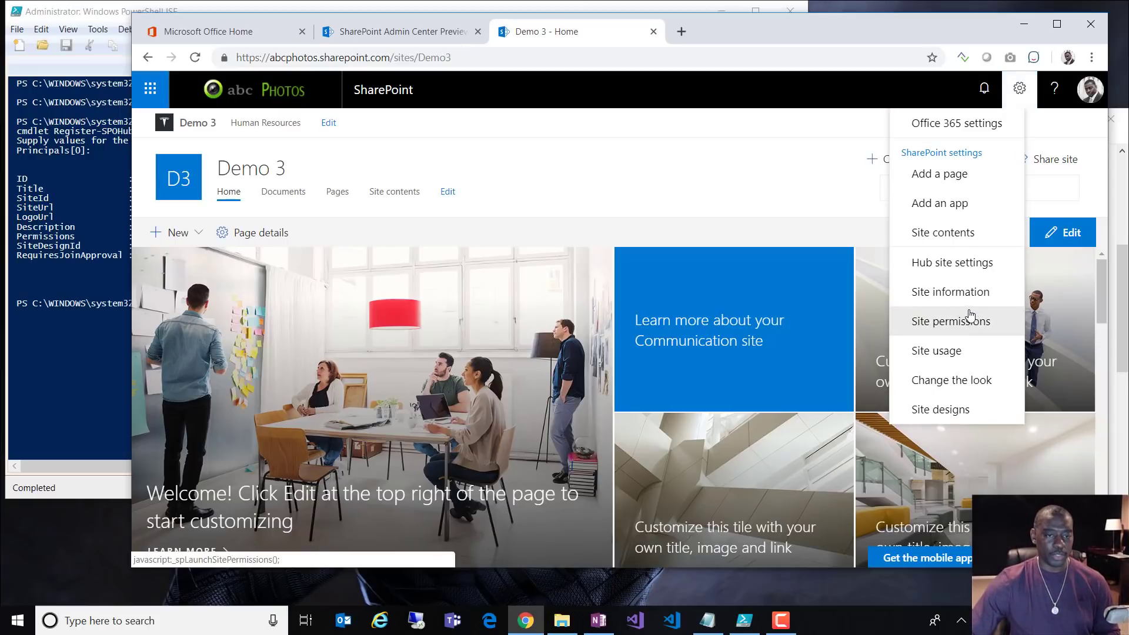
pyautogui.click(961, 305)
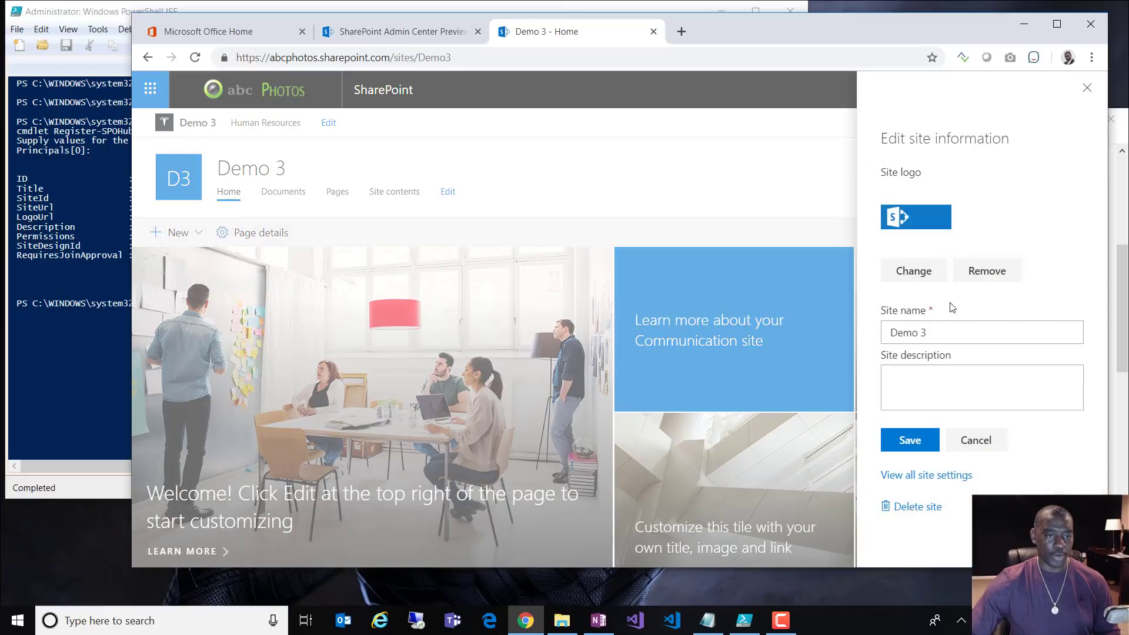
pyautogui.click(930, 276)
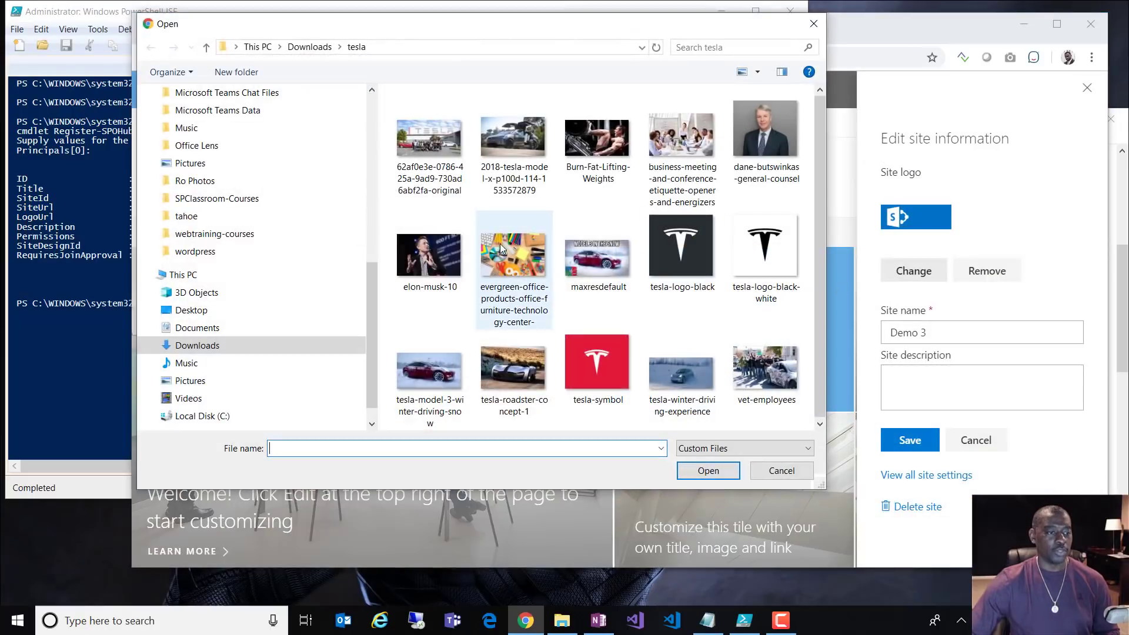
pyautogui.click(606, 368)
pyautogui.click(708, 470)
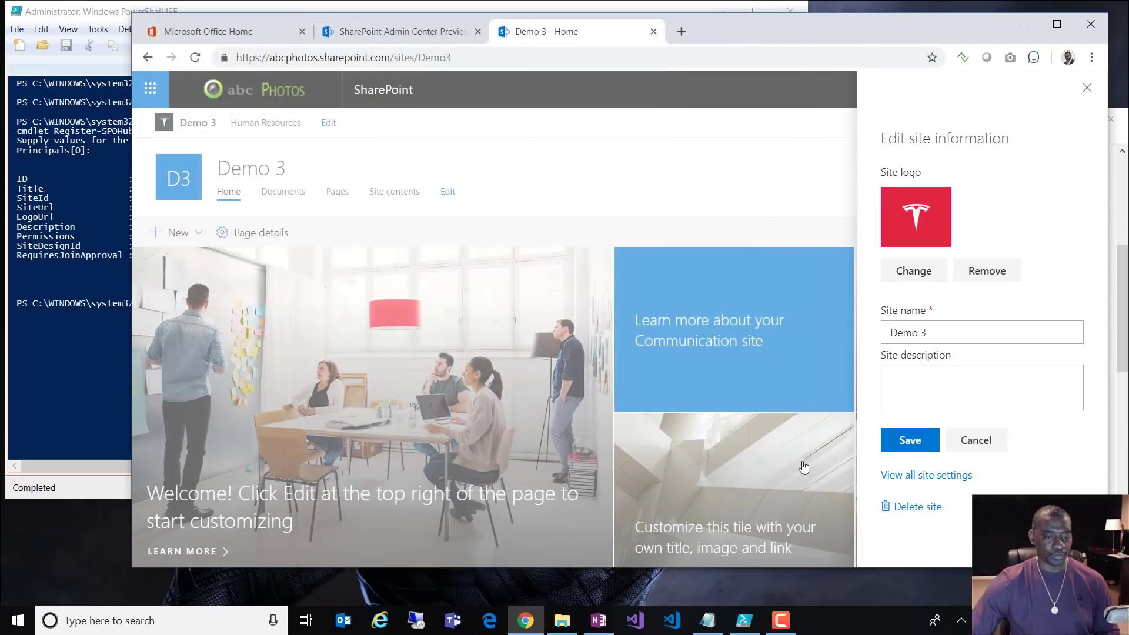
pyautogui.click(900, 437)
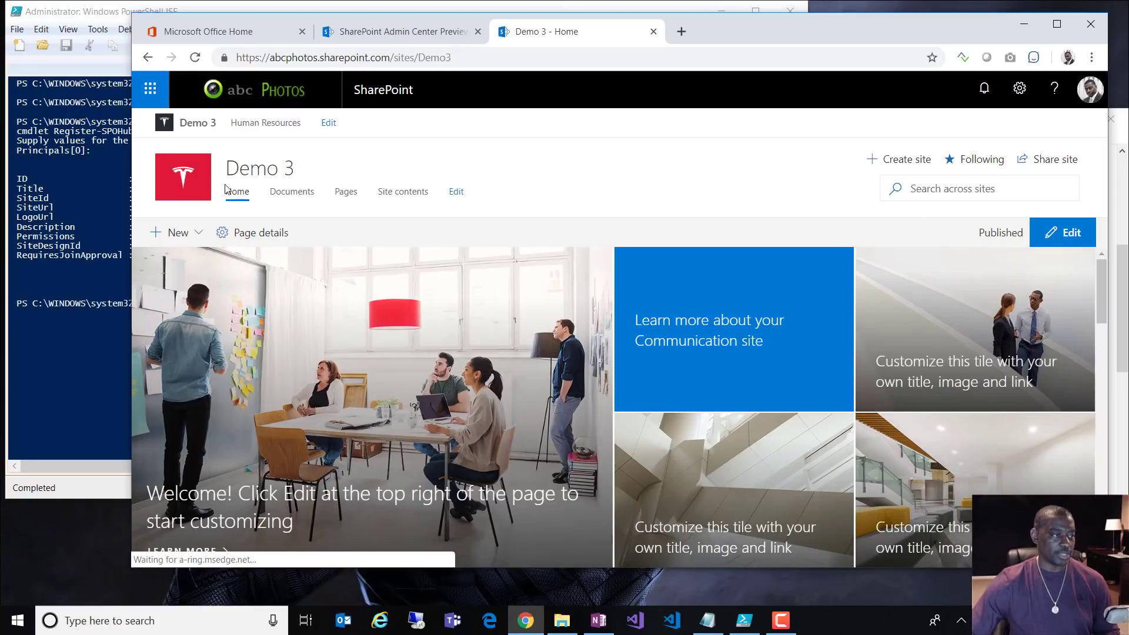
# Step: Set the Human Resources site logo to tesla-logo-black-white, then return to Demo 3 and reload
pyautogui.click(272, 128)
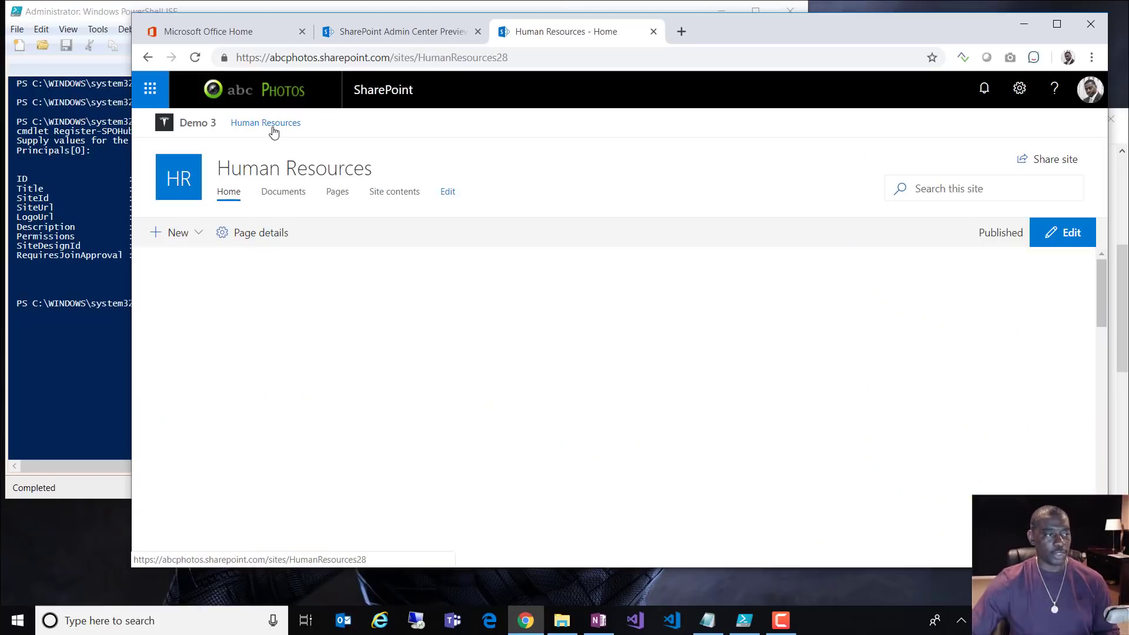
pyautogui.click(1029, 95)
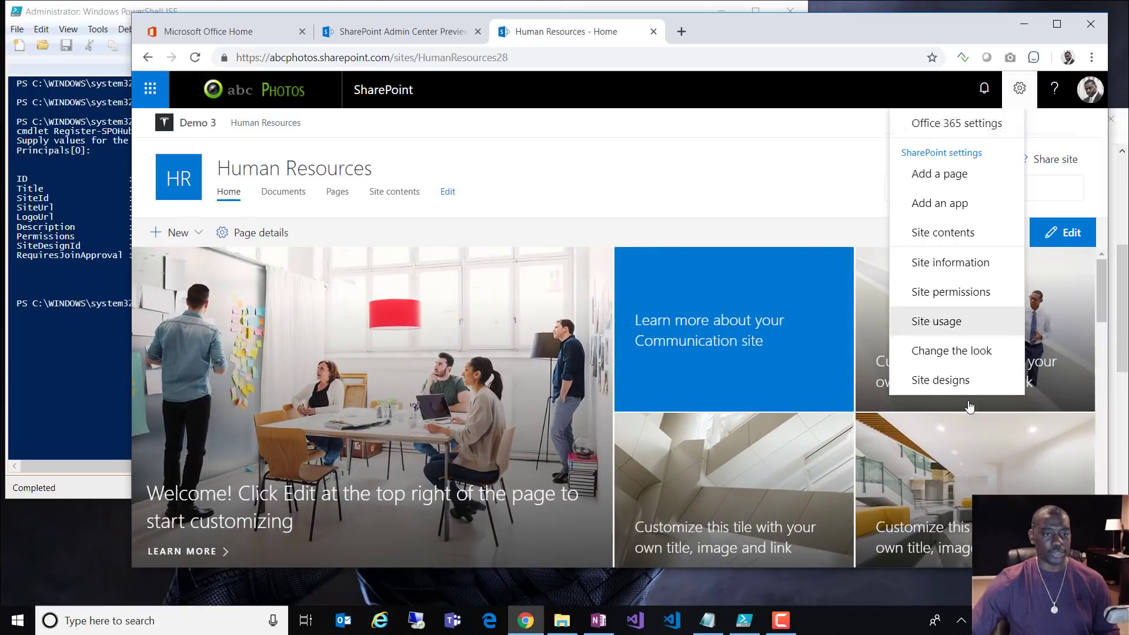
pyautogui.click(967, 265)
pyautogui.click(909, 271)
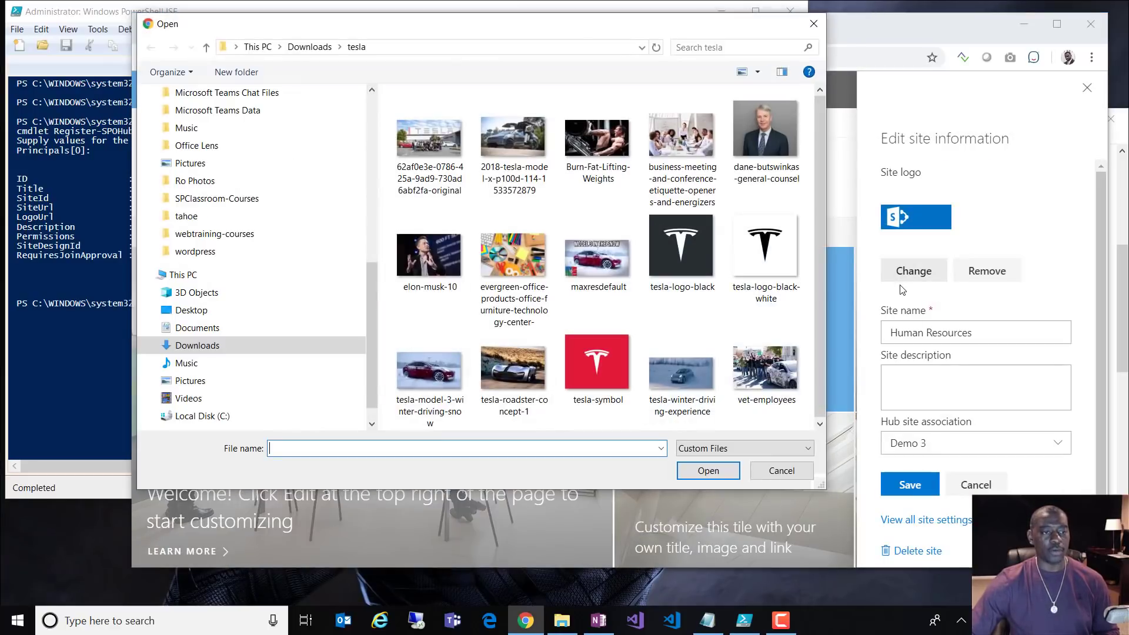
pyautogui.click(764, 245)
pyautogui.click(708, 470)
pyautogui.click(909, 485)
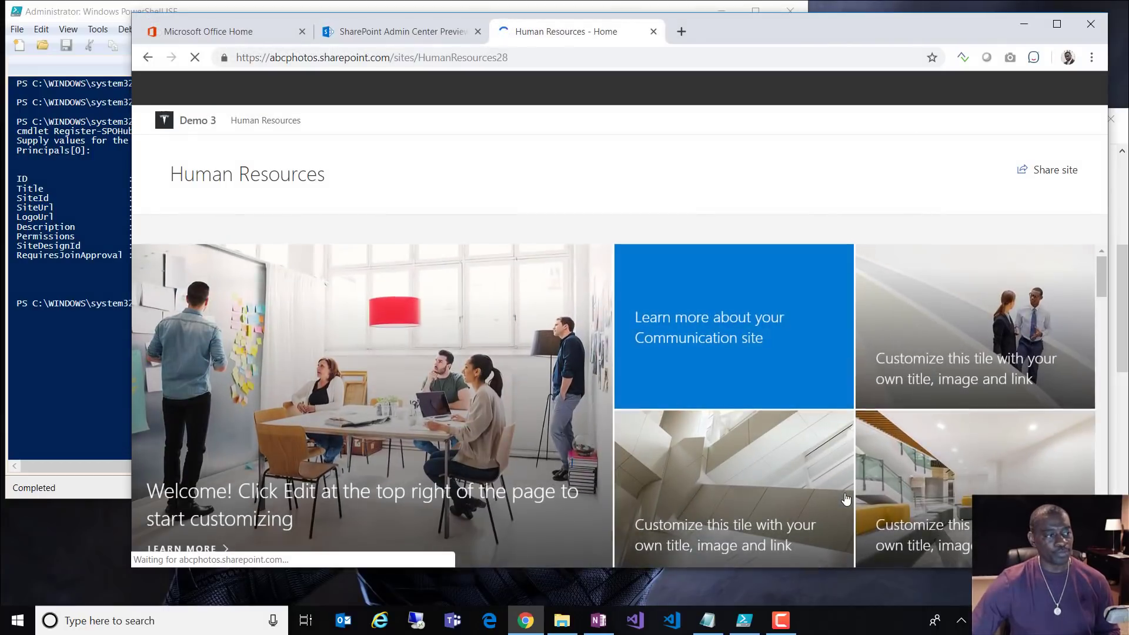
pyautogui.click(166, 124)
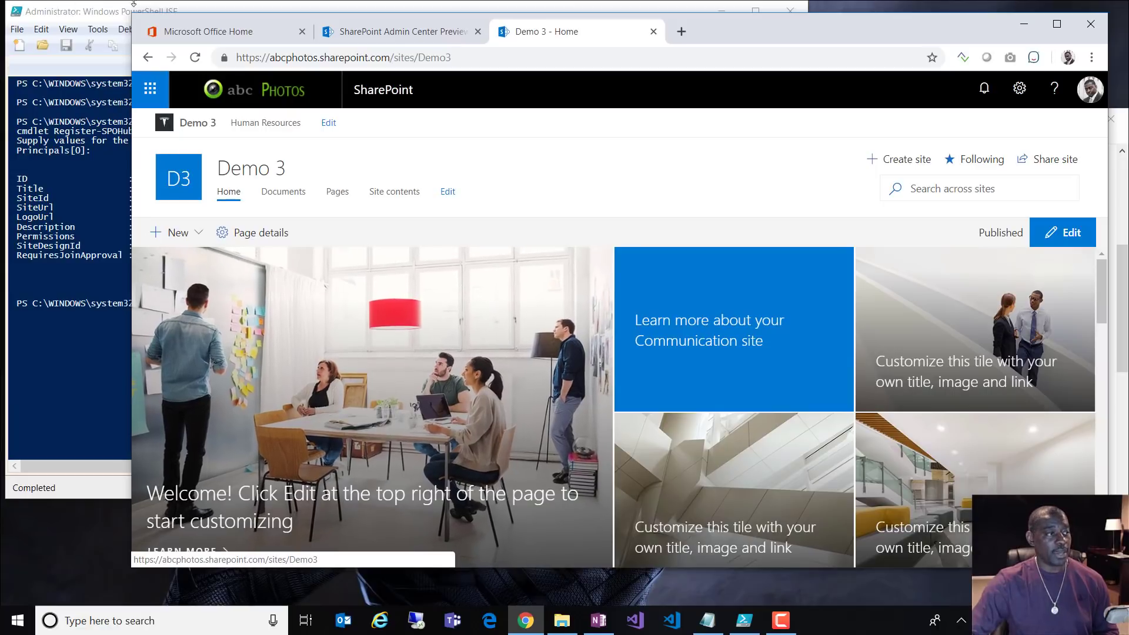
pyautogui.click(195, 57)
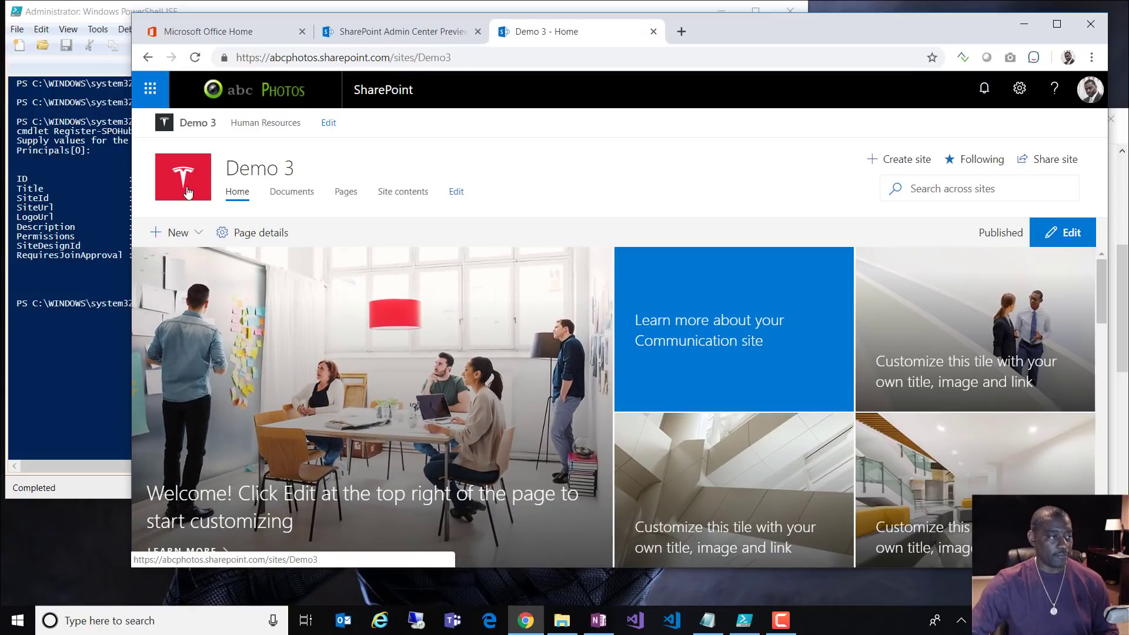
# Step: Apply the Red theme under Change the look and save it
pyautogui.click(1019, 93)
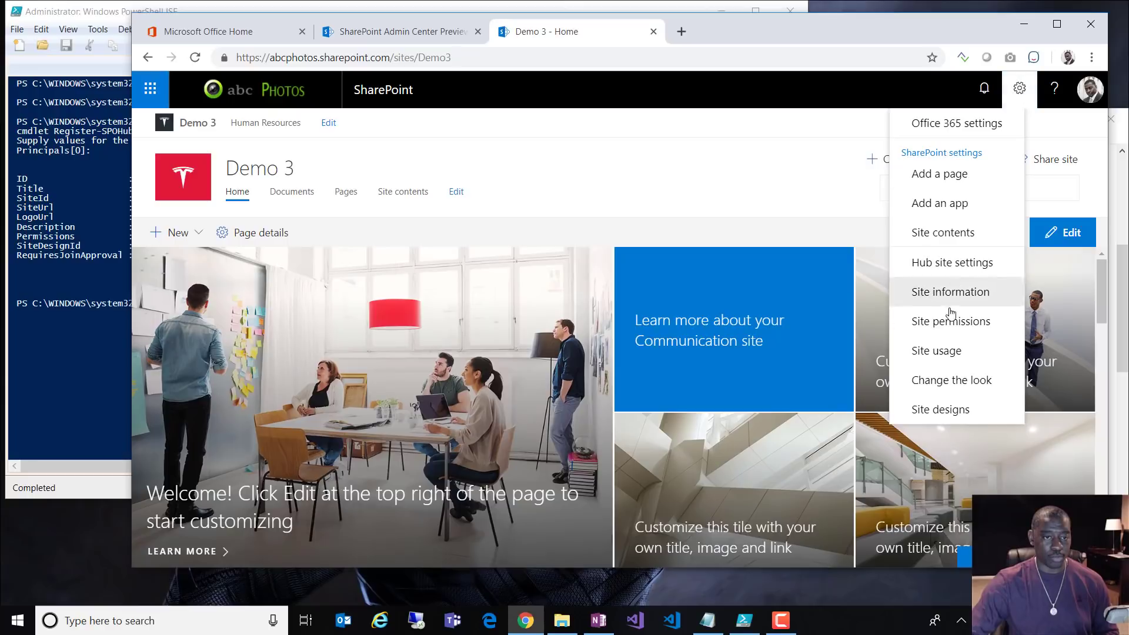
pyautogui.click(964, 388)
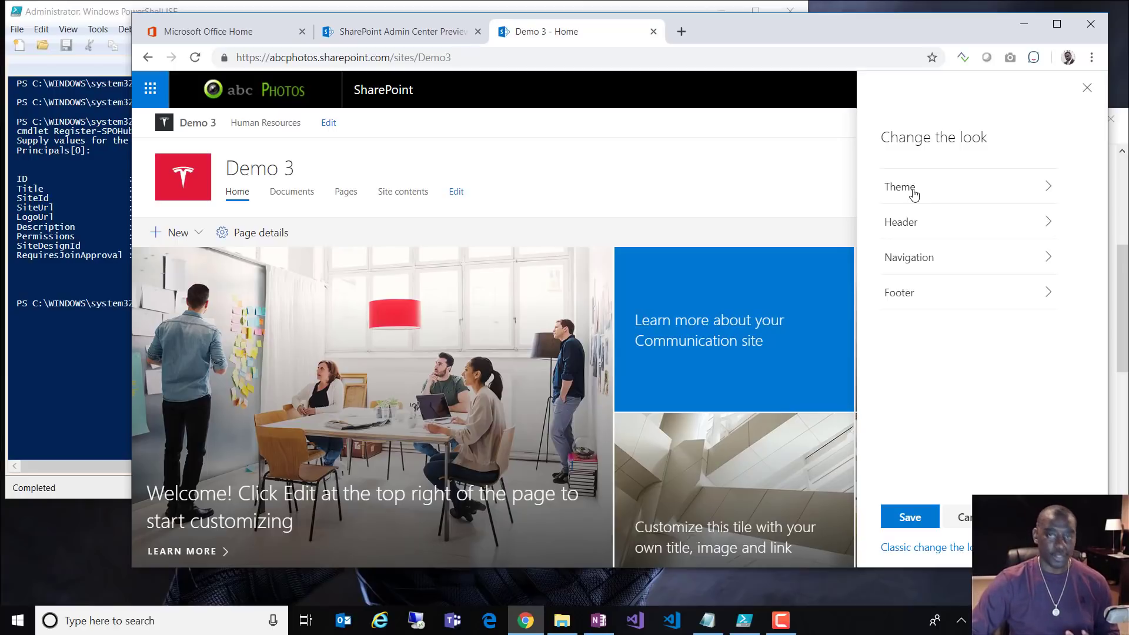
pyautogui.click(913, 194)
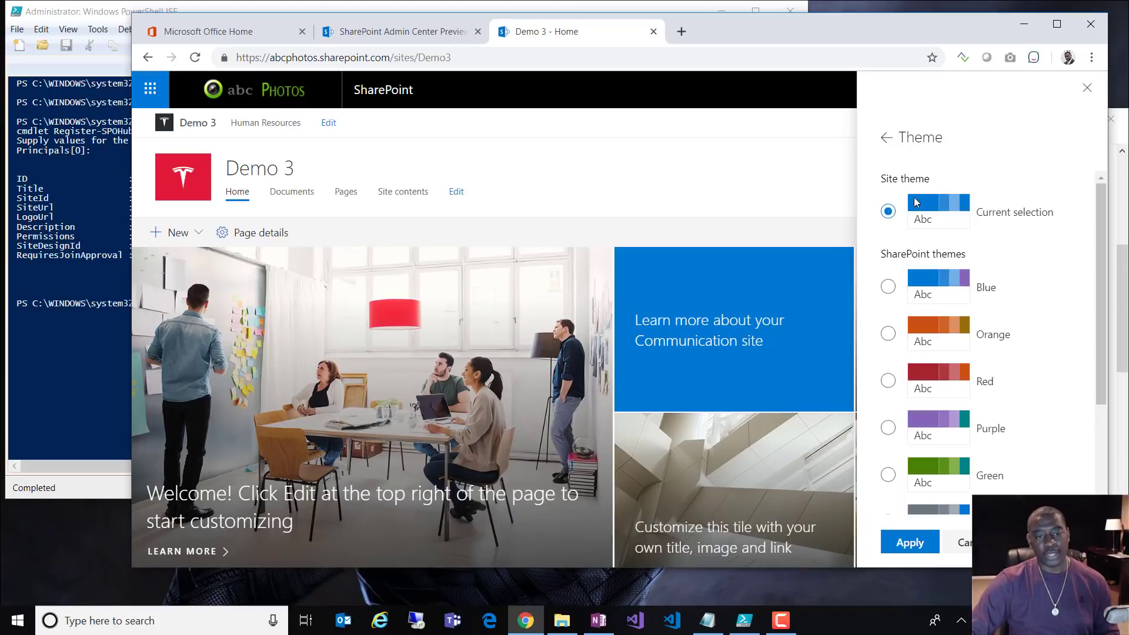
pyautogui.click(889, 381)
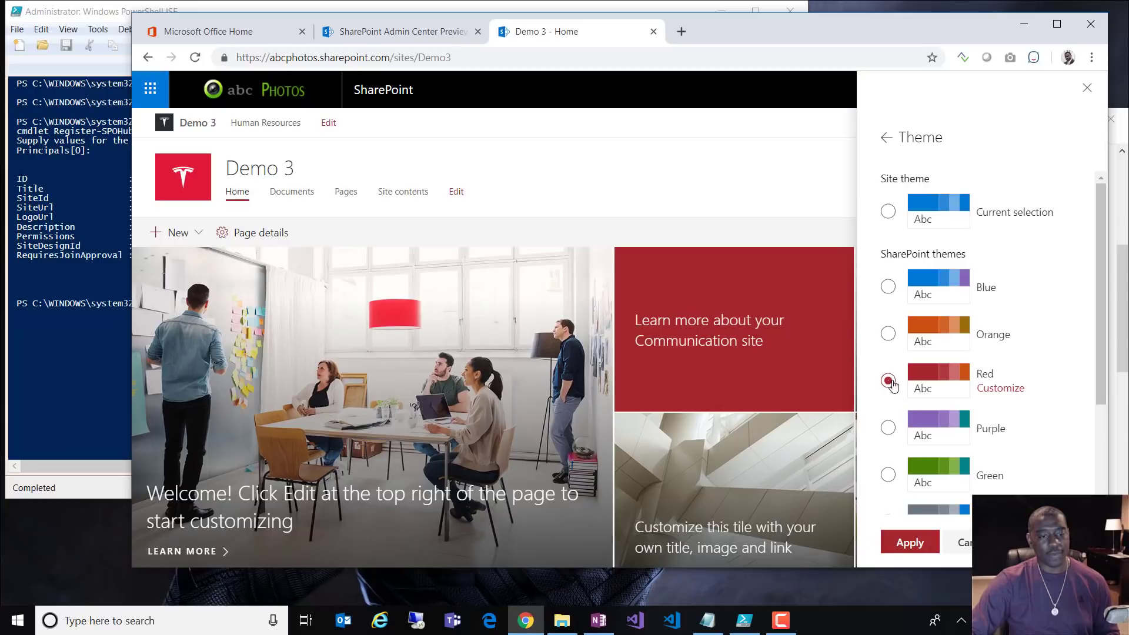
pyautogui.click(913, 542)
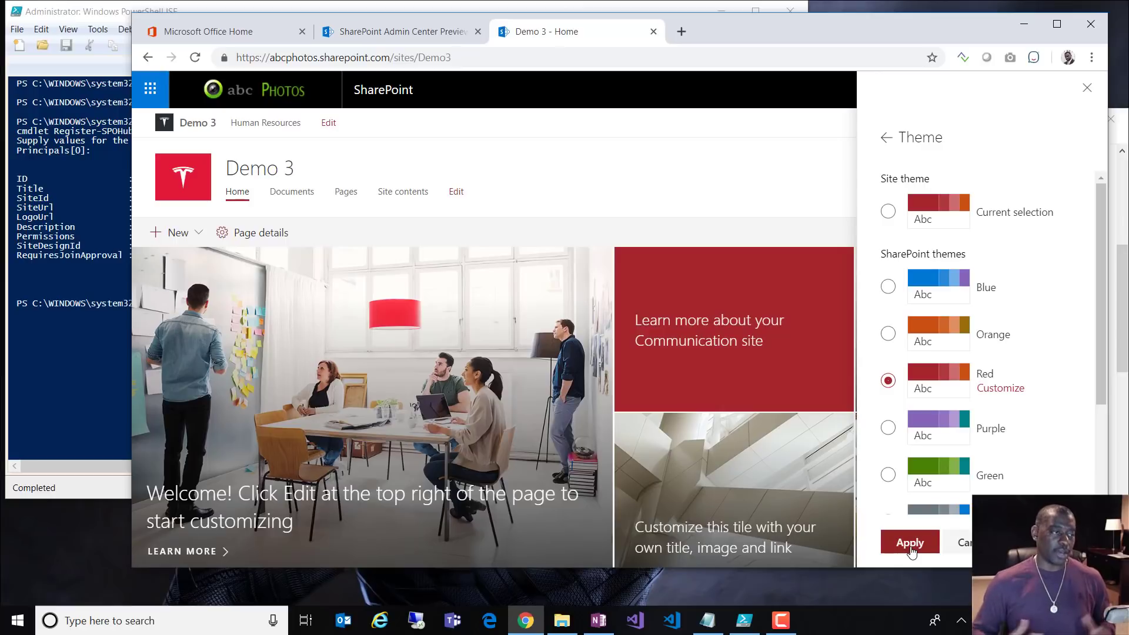
pyautogui.click(911, 551)
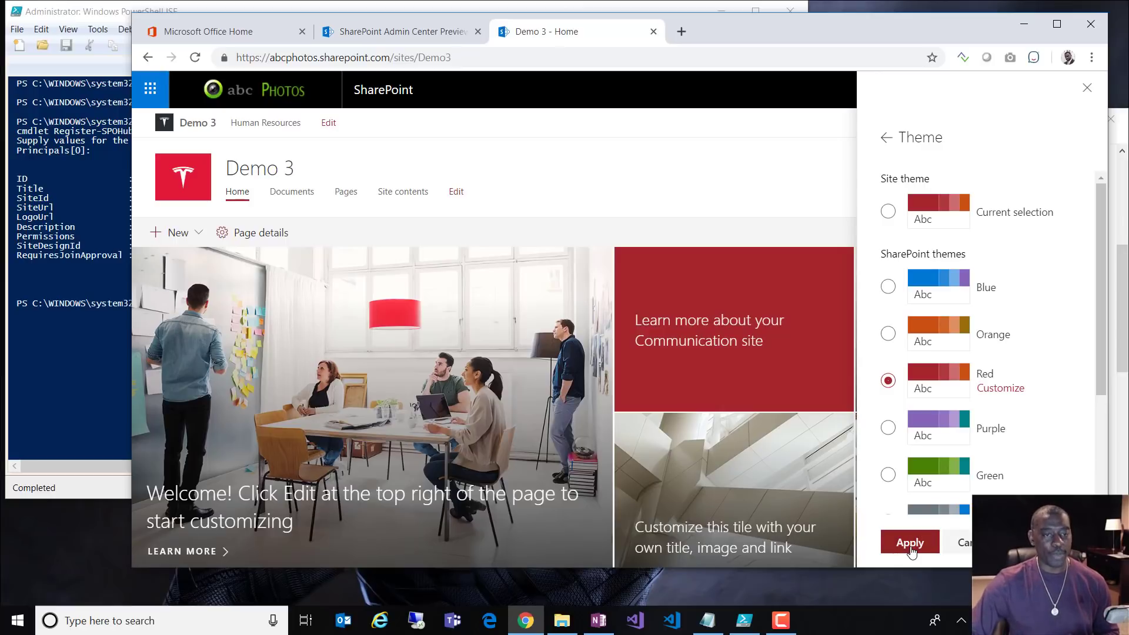
pyautogui.click(887, 139)
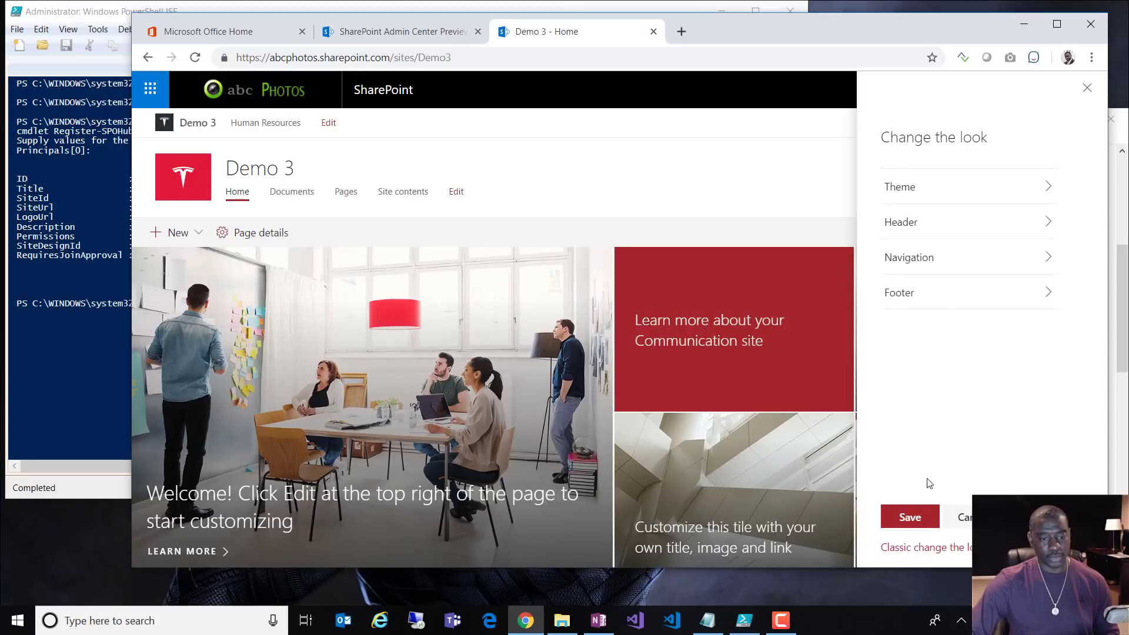
pyautogui.click(904, 511)
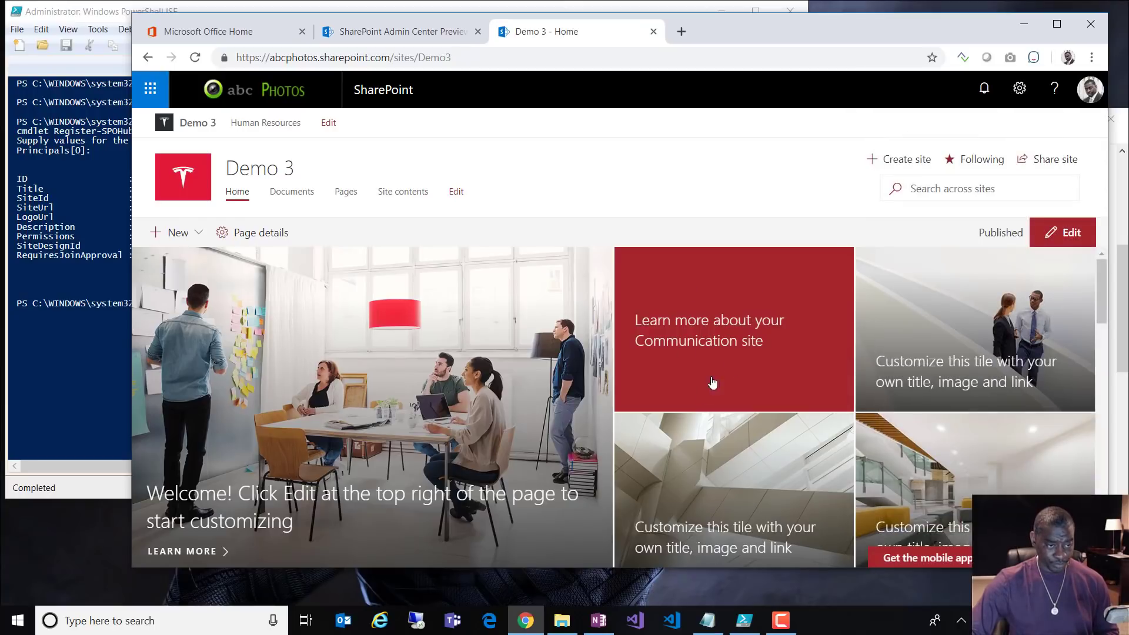
# Step: Scroll through the Demo 3 homepage to review the red accents
pyautogui.scroll(-10, 819, 411)
pyautogui.scroll(2, 265, 408)
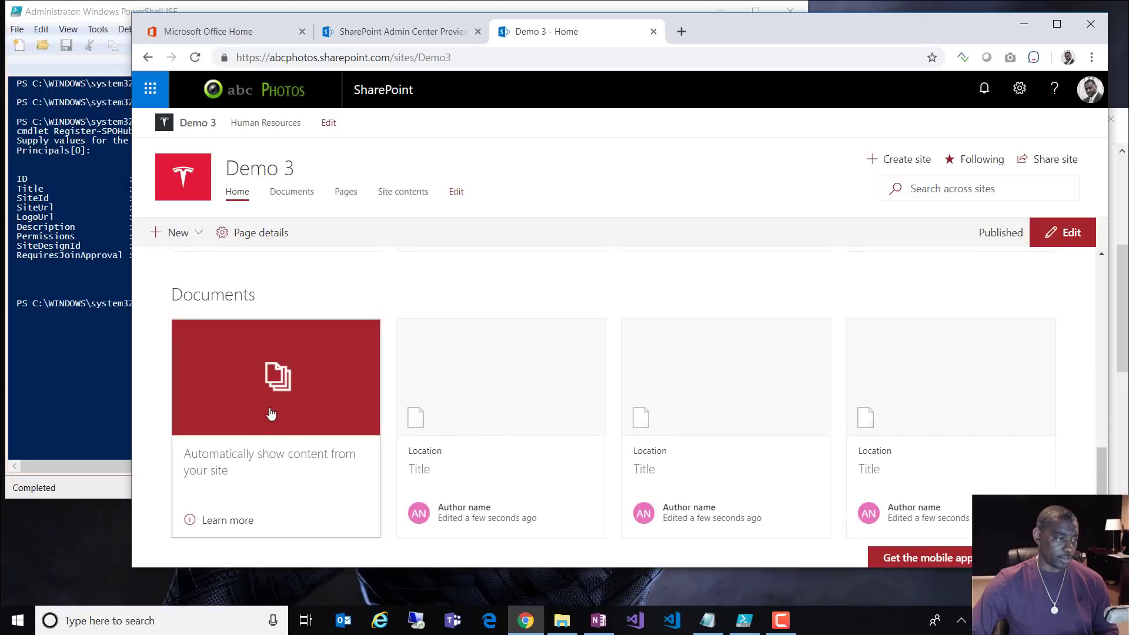
pyautogui.scroll(5, 458, 353)
pyautogui.scroll(-5, 383, 446)
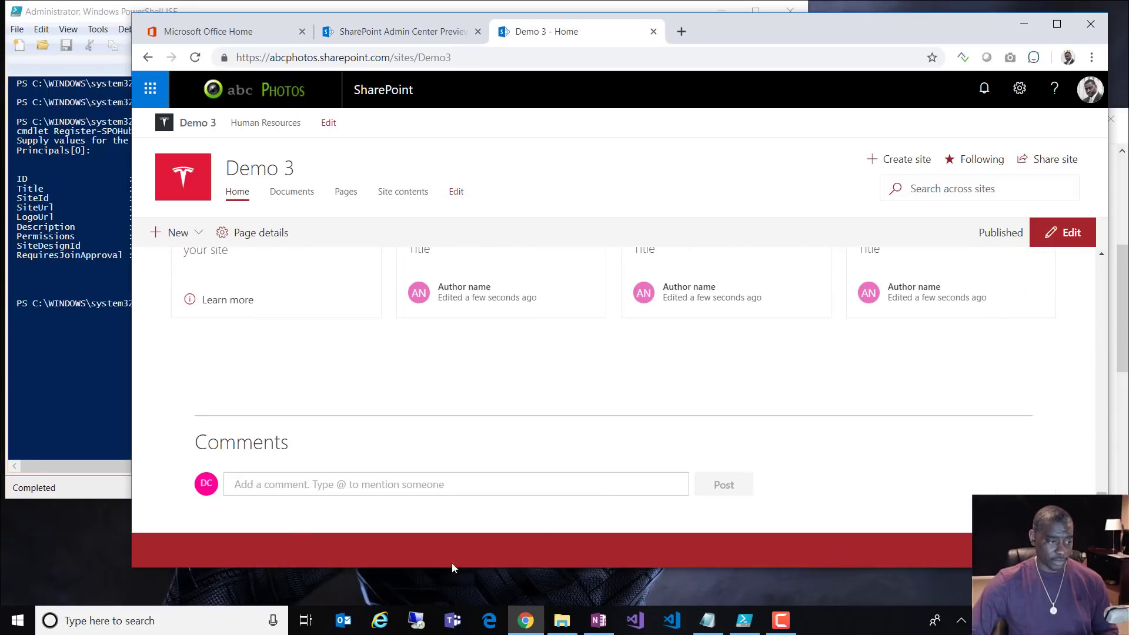
# Step: Upload tesla-symbol as the Demo 3 footer logo, apply it, and save the look changes
pyautogui.click(1019, 88)
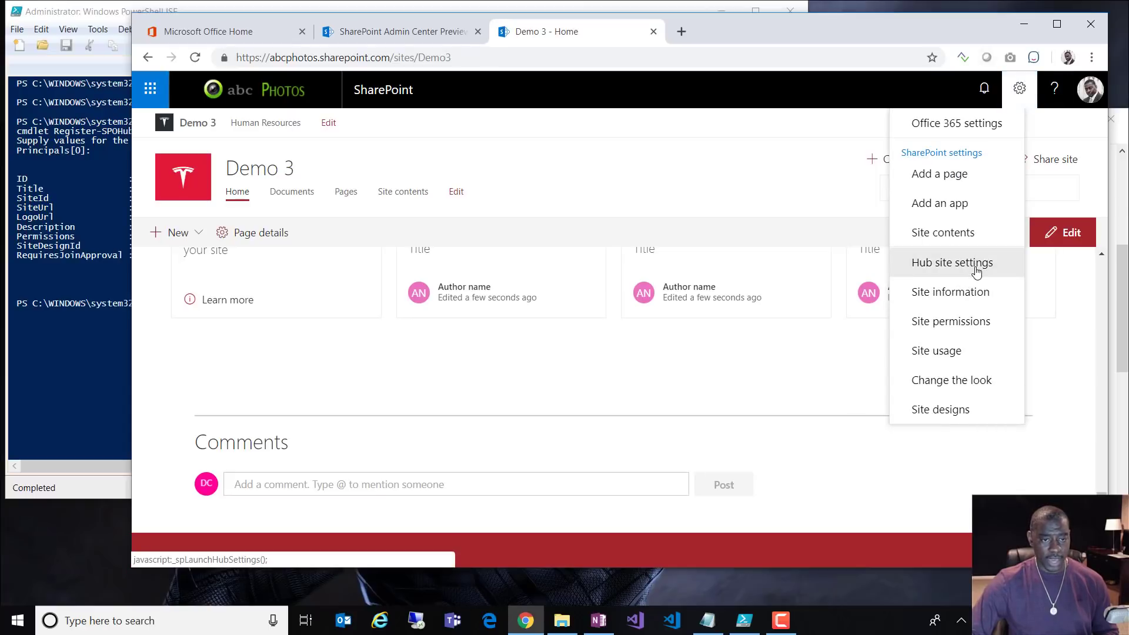
pyautogui.click(962, 382)
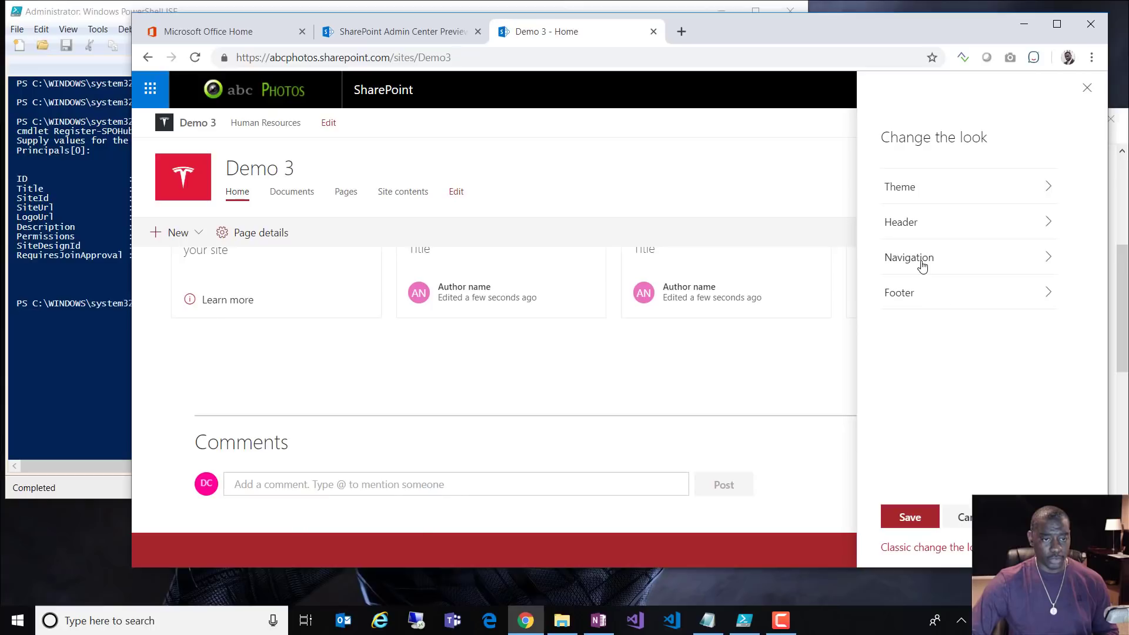
pyautogui.click(905, 294)
pyautogui.click(889, 354)
pyautogui.click(605, 370)
pyautogui.click(713, 468)
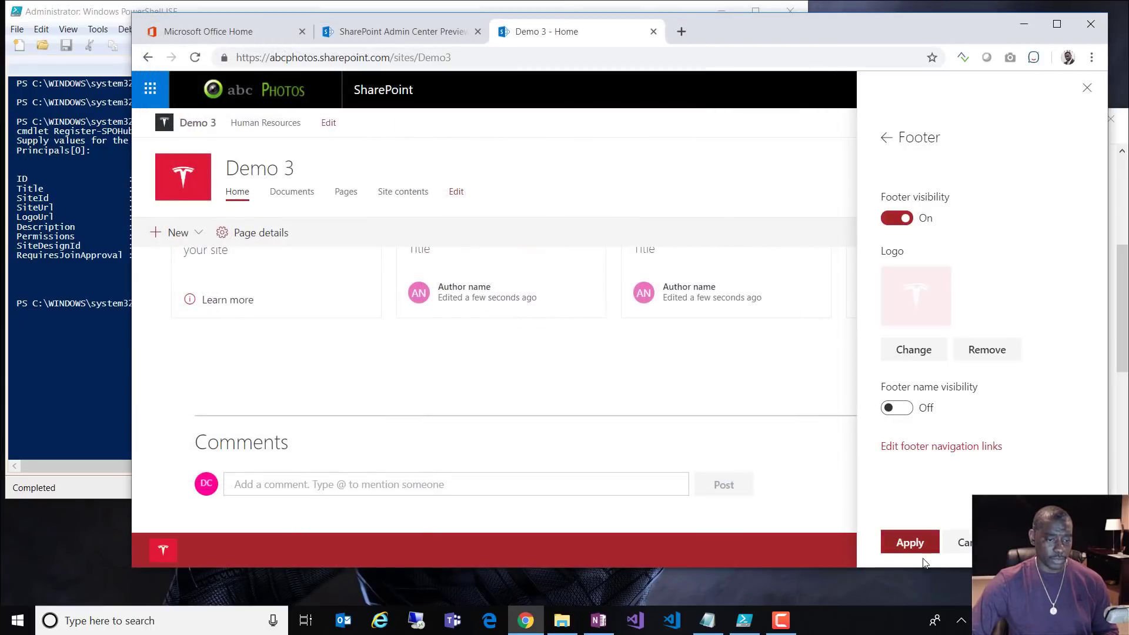
pyautogui.click(918, 544)
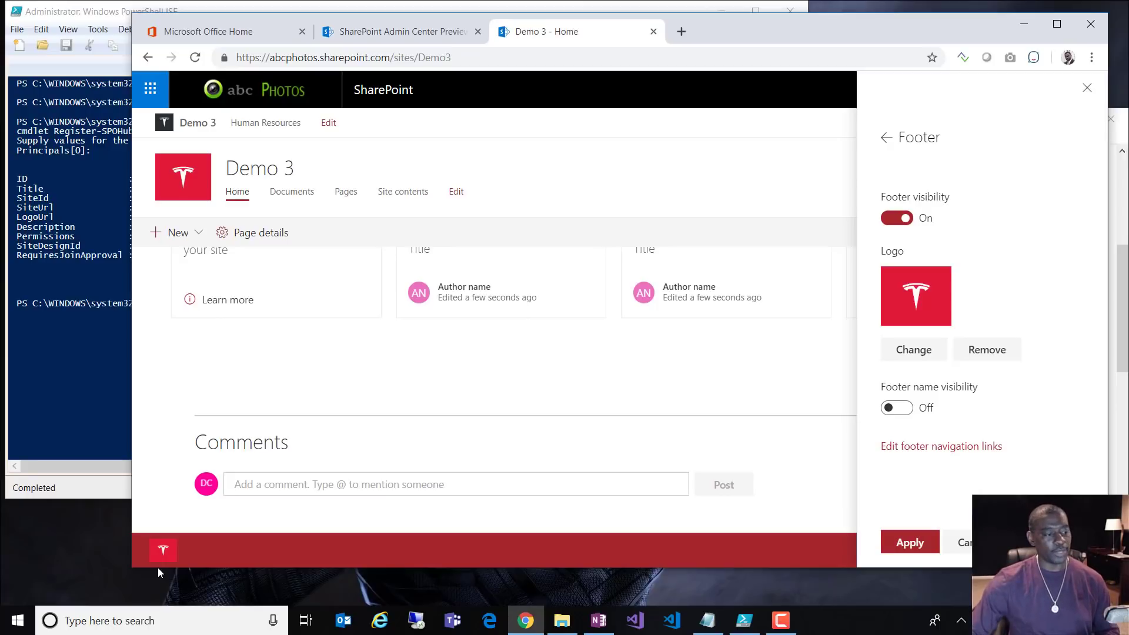
pyautogui.click(894, 535)
pyautogui.click(887, 138)
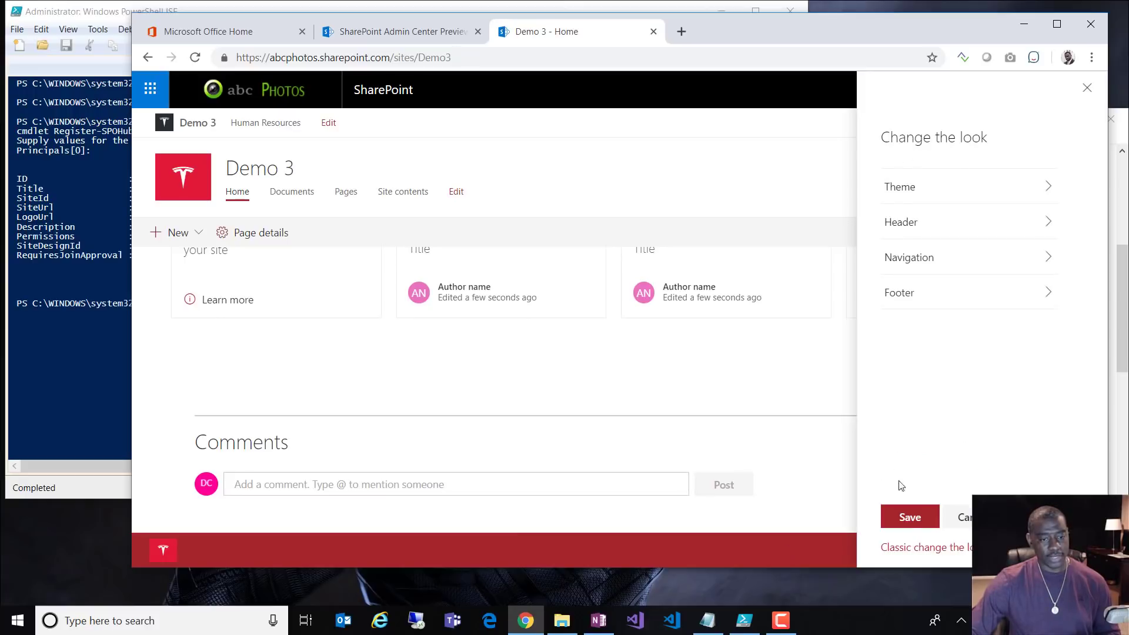
pyautogui.click(904, 520)
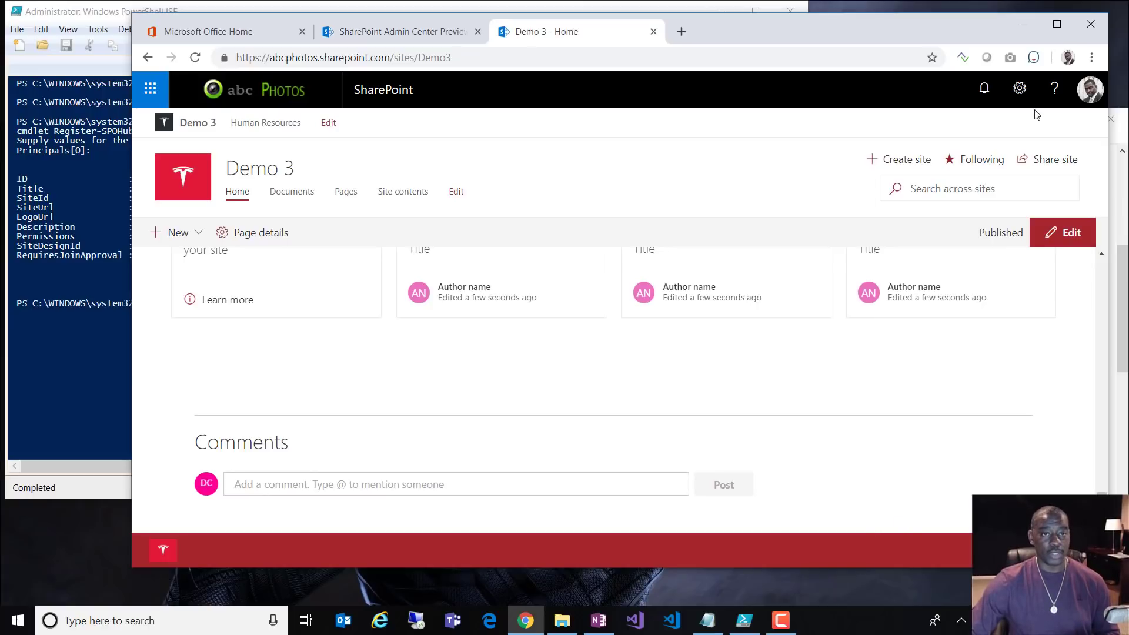
# Step: Copy the imagecolorpicker.com address from the PowerShell tips notes and paste it into a new browser tab
pyautogui.click(1019, 94)
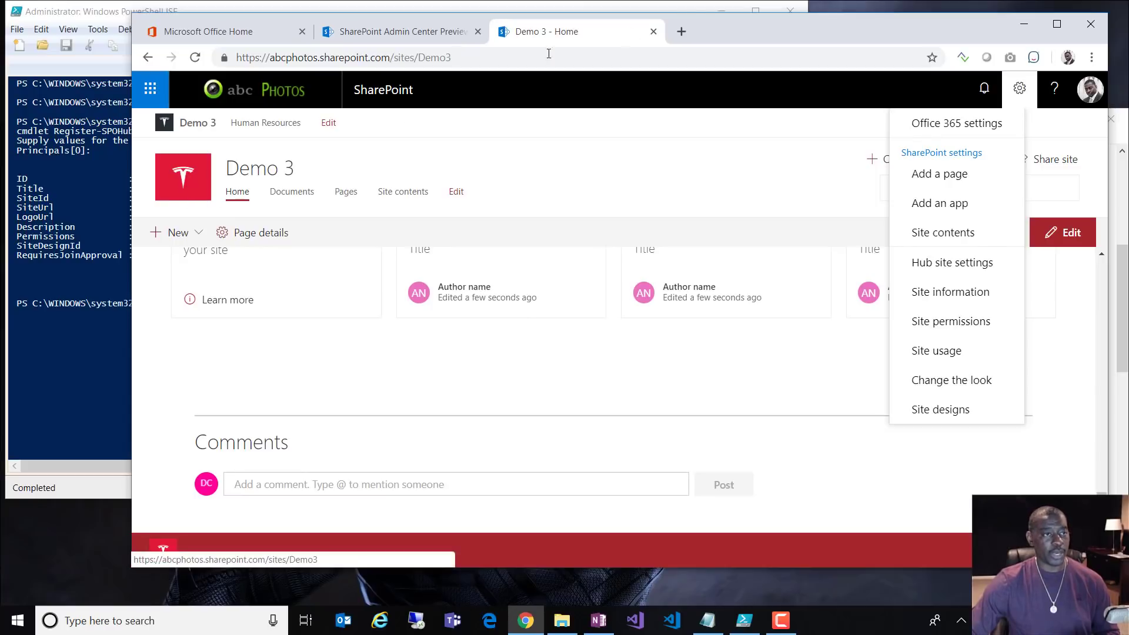
pyautogui.click(718, 629)
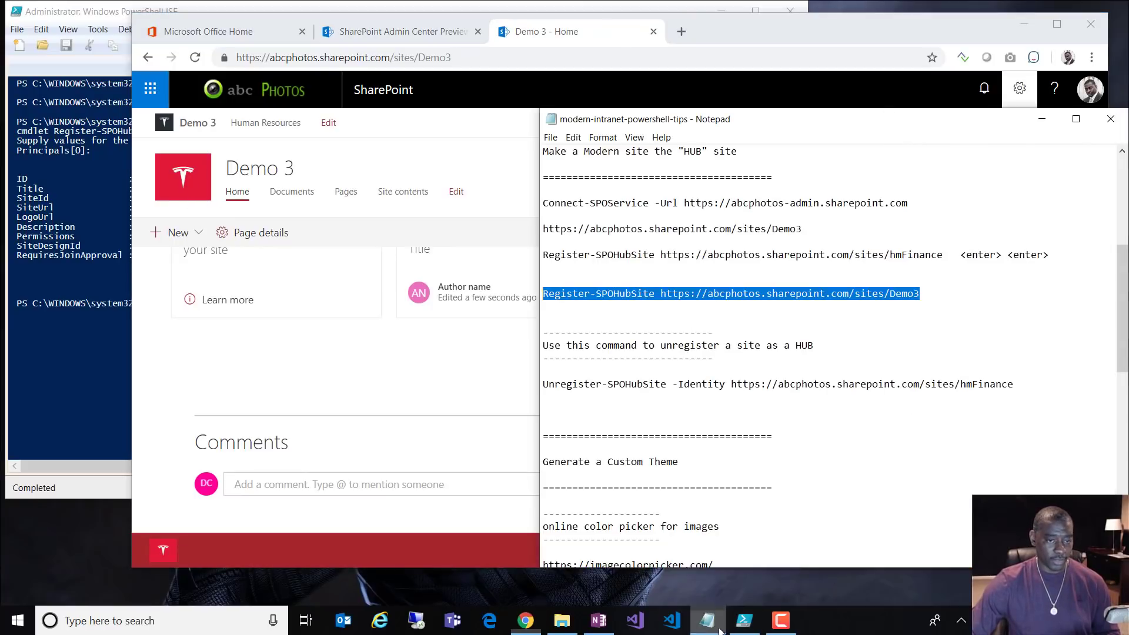
pyautogui.click(836, 453)
pyautogui.scroll(-4, 800, 404)
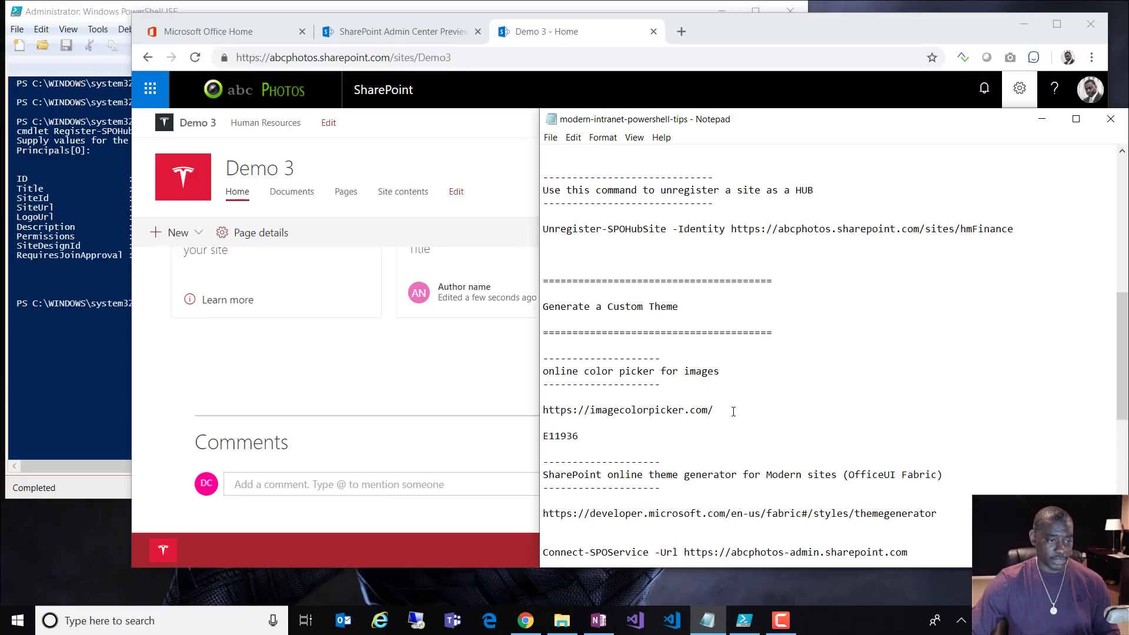
pyautogui.moveTo(733, 410); pyautogui.dragTo(534, 408)
pyautogui.hotkey('ctrl', 'c')
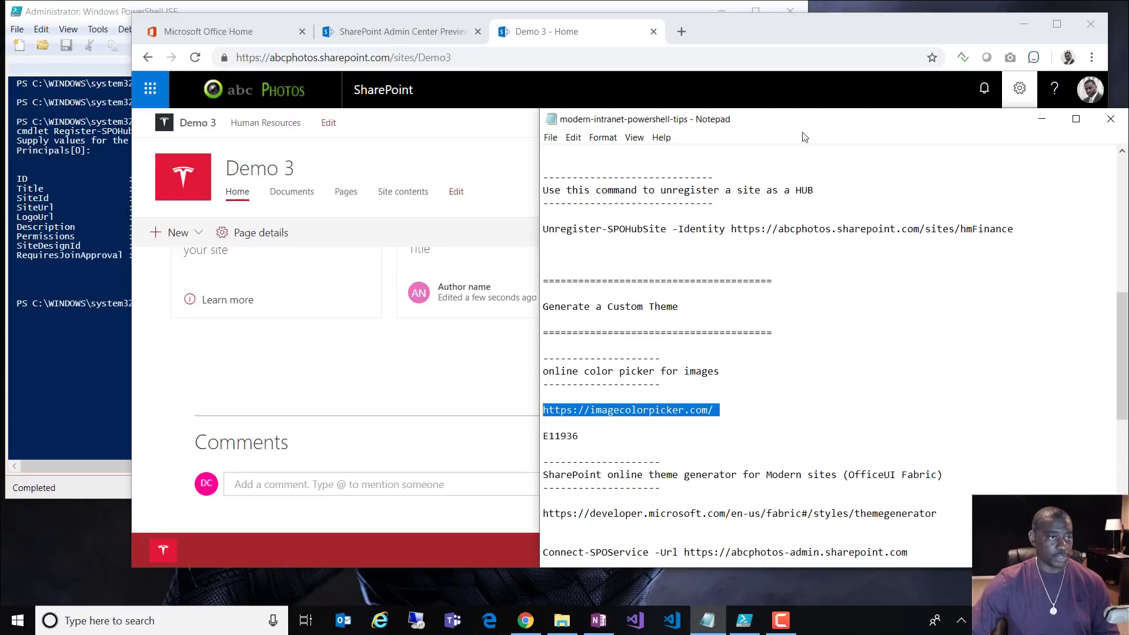
pyautogui.click(683, 34)
pyautogui.hotkey('ctrl', 'v')
# Step: Load imagecolorpicker.com and upload the tesla-symbol.jpg image
pyautogui.press('Return')
pyautogui.scroll(-3, 462, 386)
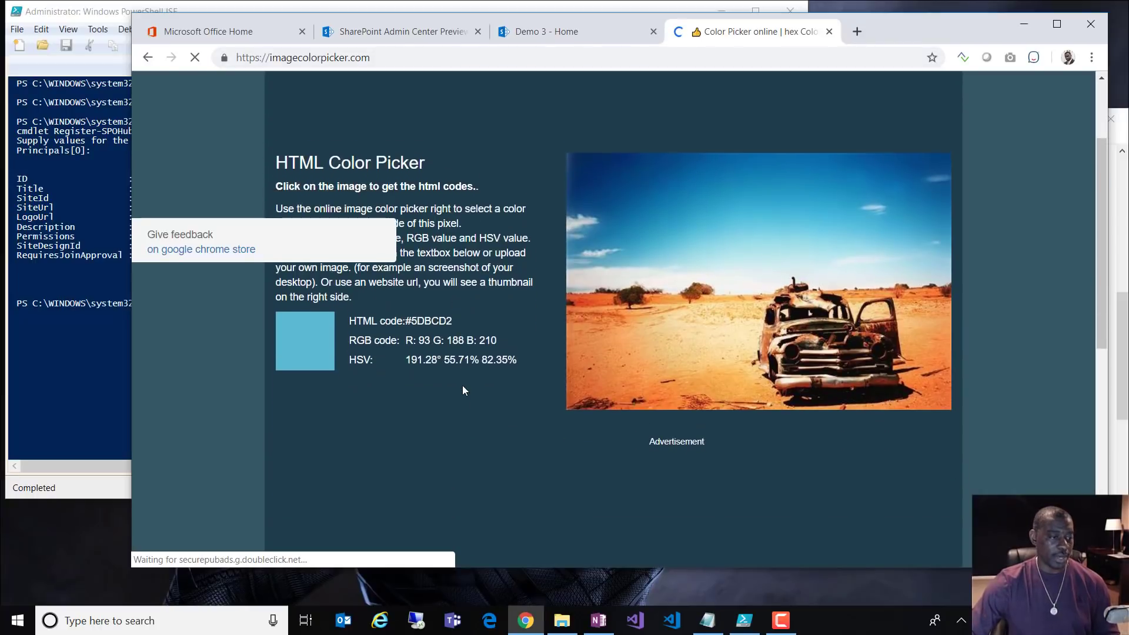
pyautogui.scroll(-4, 552, 423)
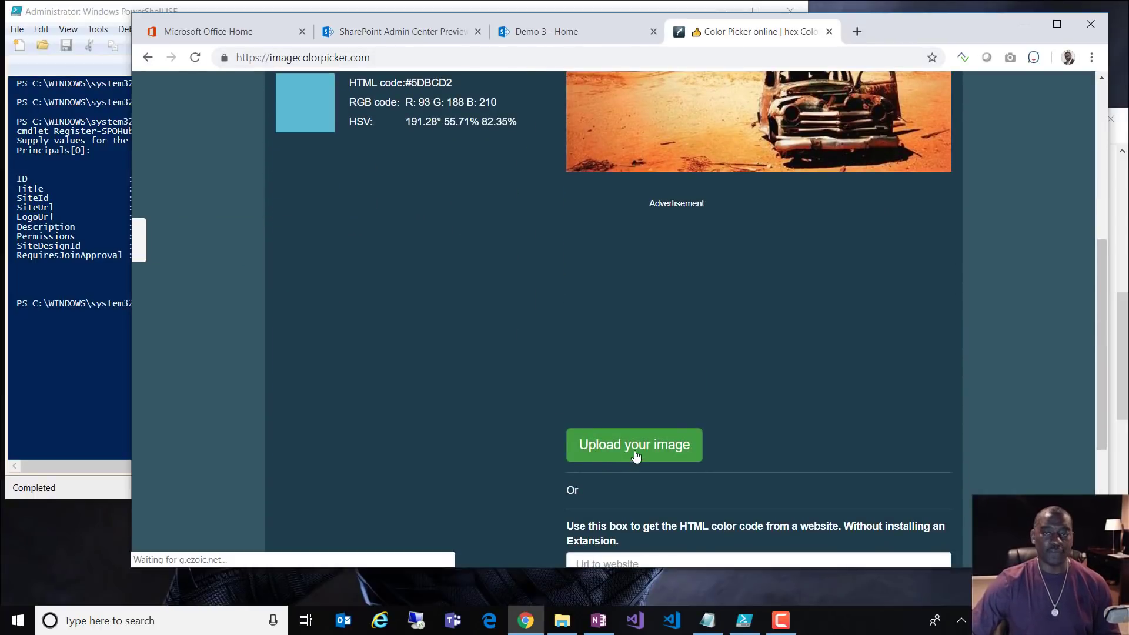
pyautogui.click(636, 455)
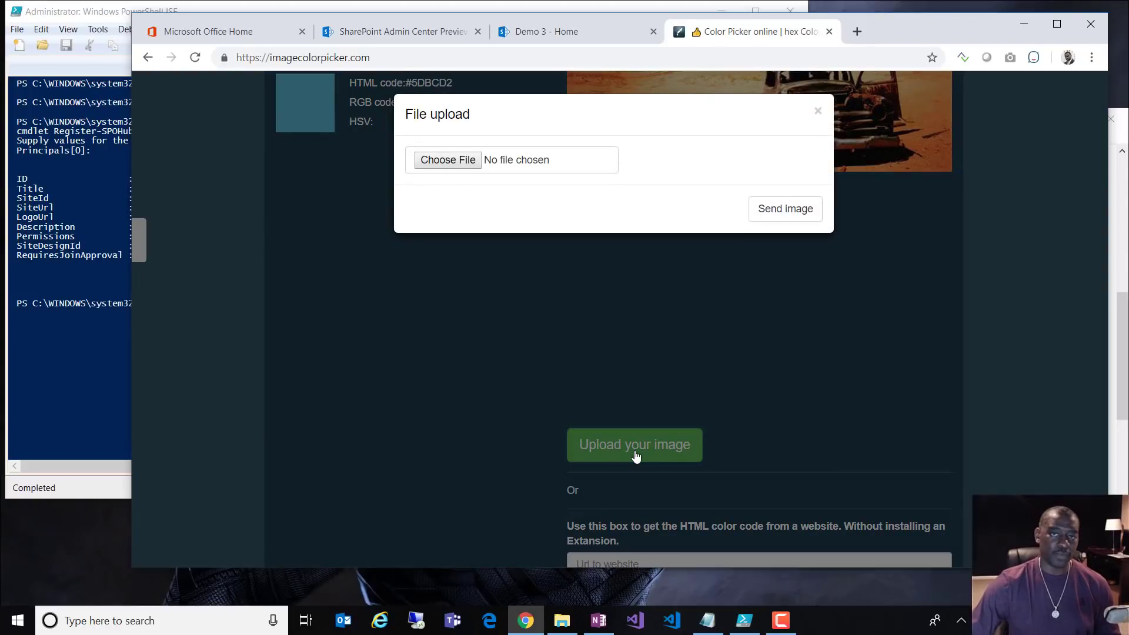
pyautogui.click(467, 164)
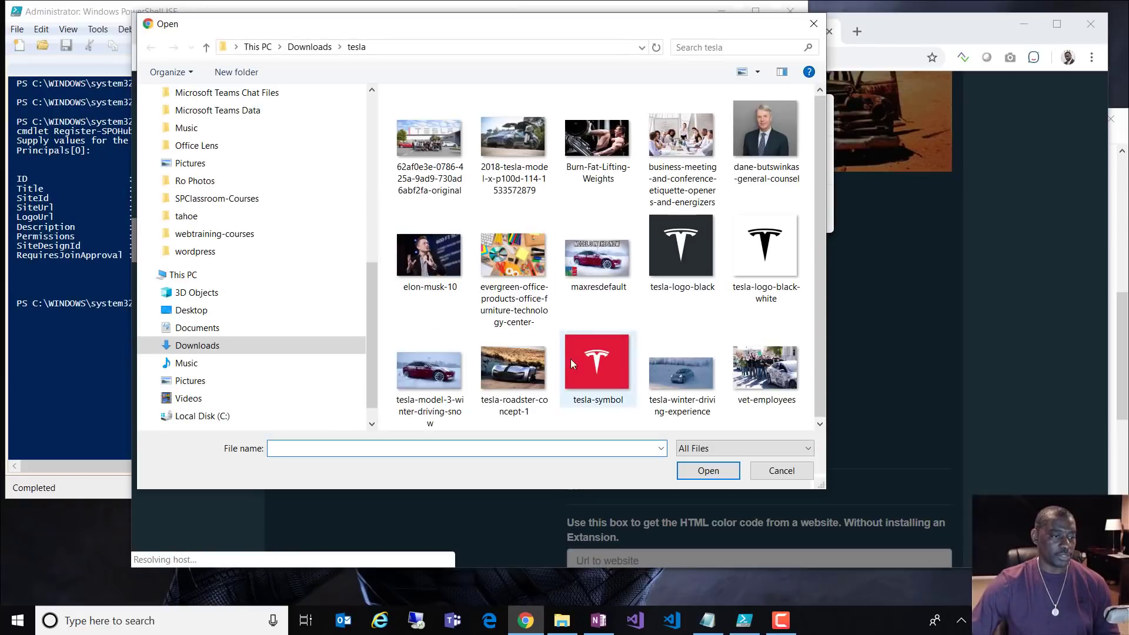
pyautogui.click(579, 360)
pyautogui.click(700, 470)
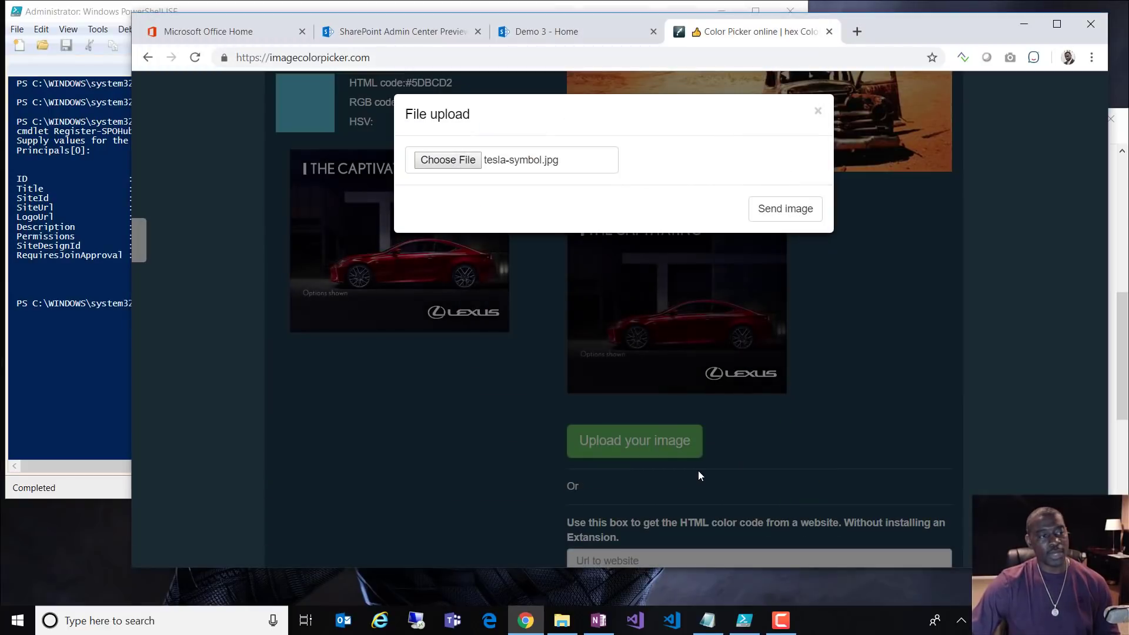
pyautogui.click(785, 219)
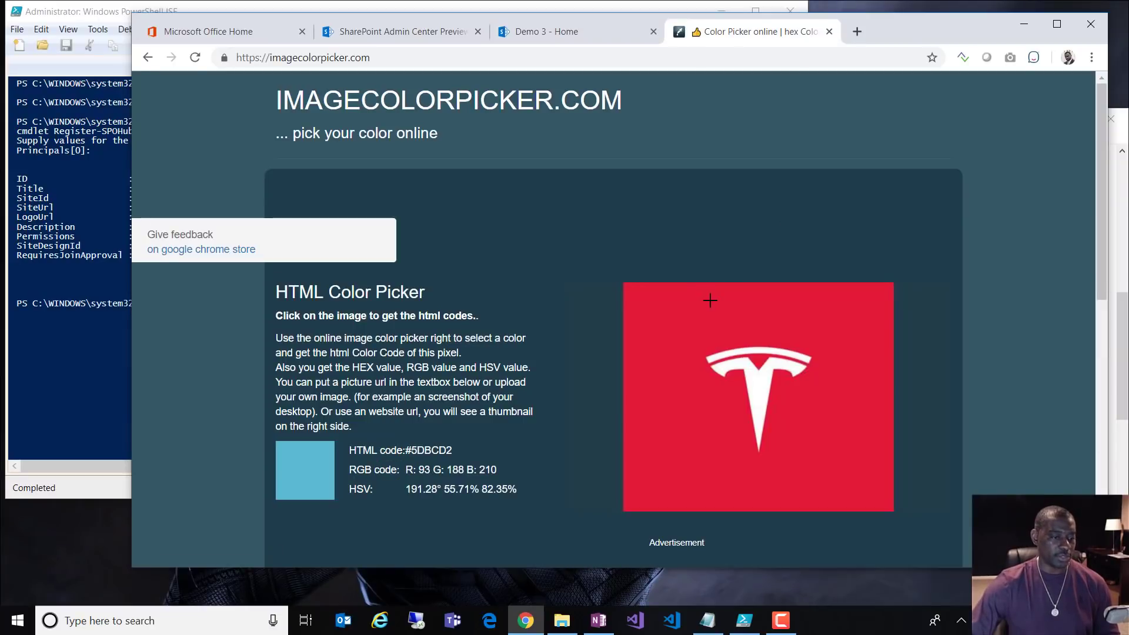
# Step: Sample the logo's red and select its hex code #E11936
pyautogui.scroll(-2, 820, 314)
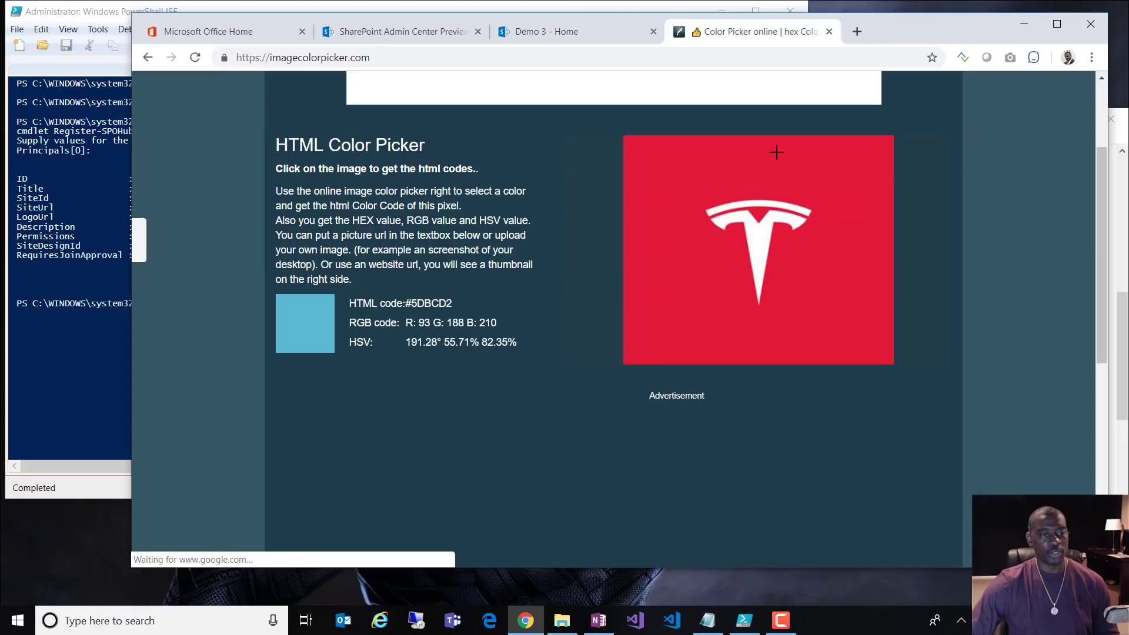
pyautogui.click(660, 291)
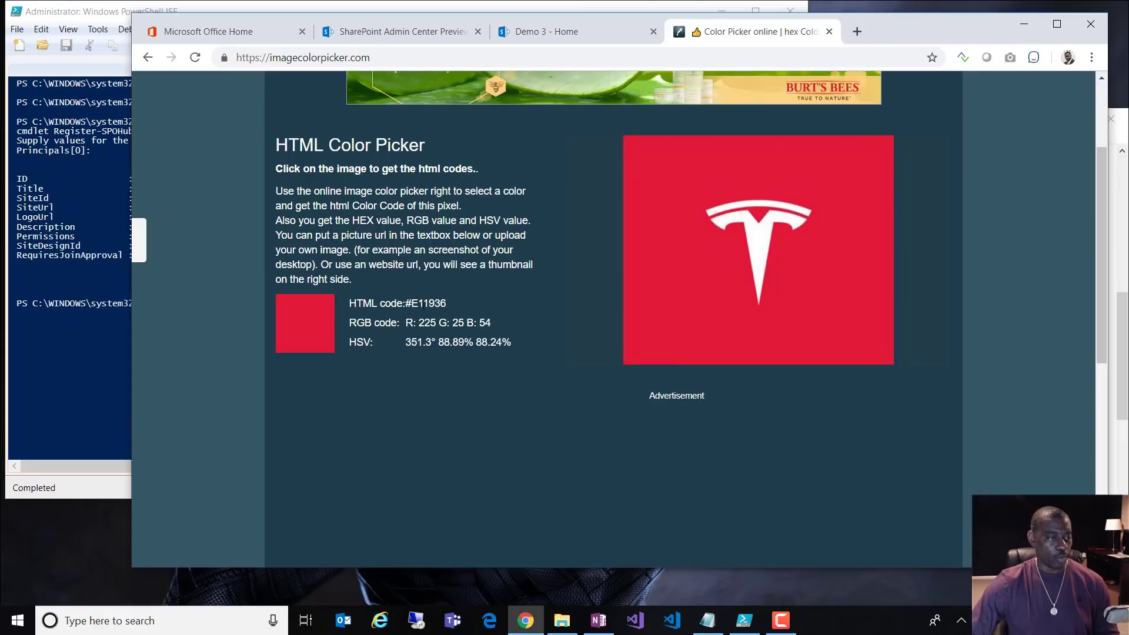
pyautogui.moveTo(451, 301); pyautogui.dragTo(410, 302)
pyautogui.hotkey('ctrl', 'c')
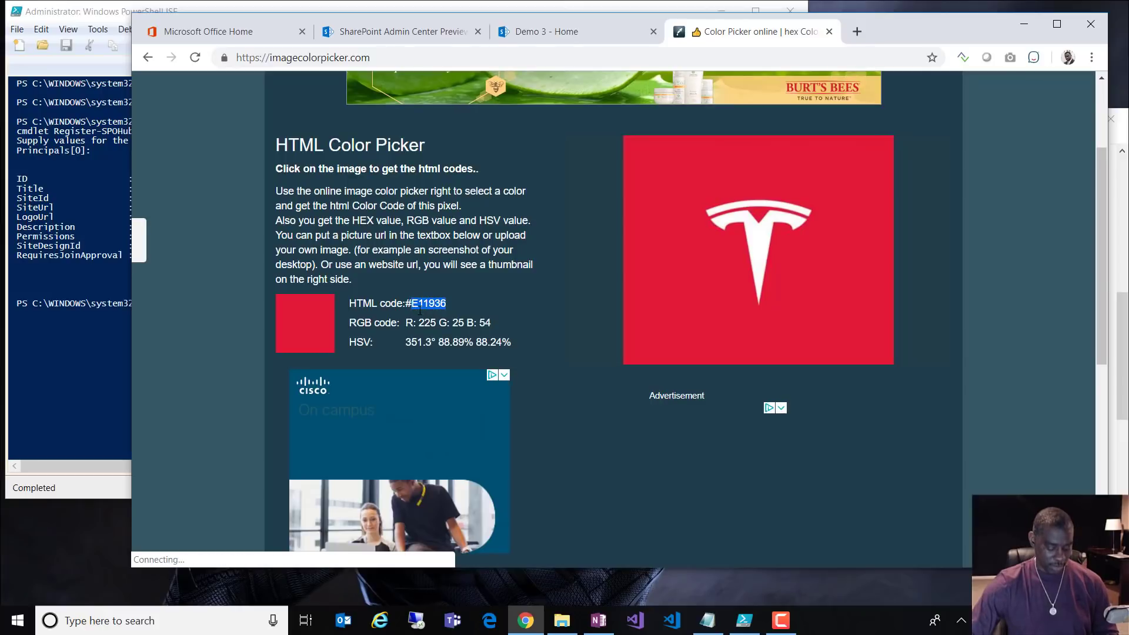
# Step: Paste the colour code E11936 into a new blank Notepad window
pyautogui.rightClick(707, 620)
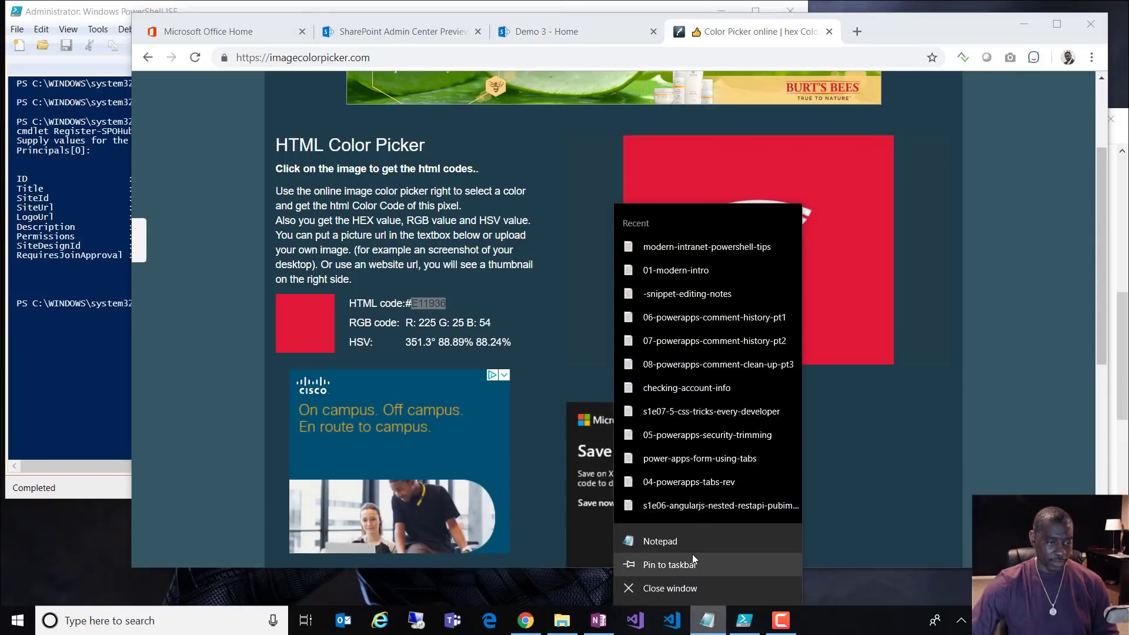
pyautogui.click(692, 546)
pyautogui.hotkey('ctrl', 'v')
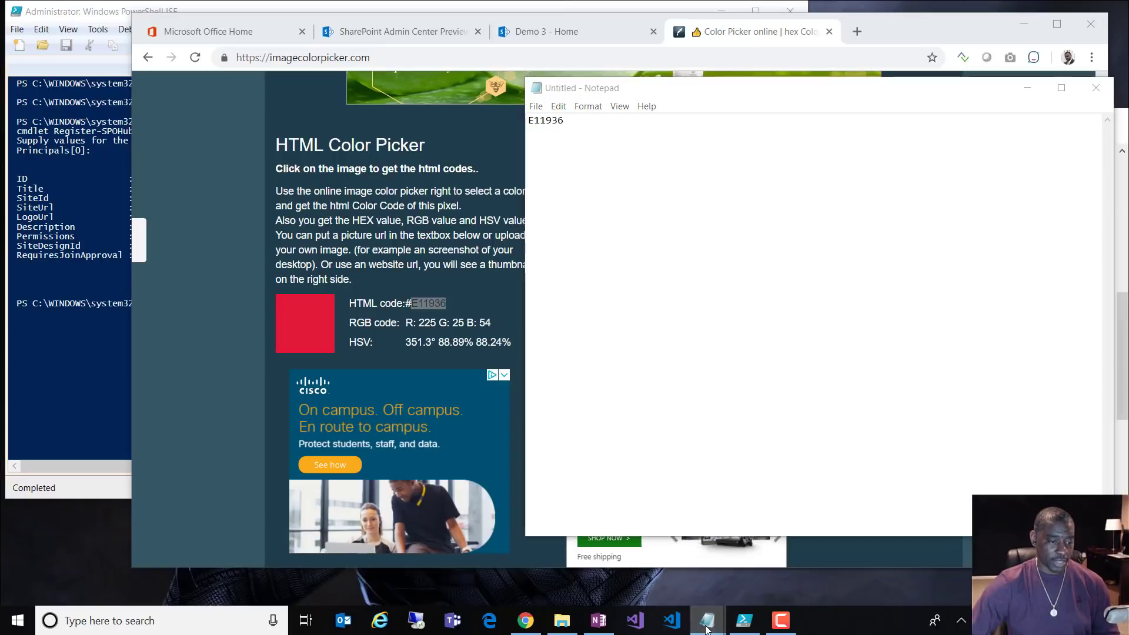
# Step: Select the theme generator address in the PowerShell tips notes
pyautogui.moveTo(708, 620)
pyautogui.click(687, 555)
pyautogui.scroll(-4, 709, 548)
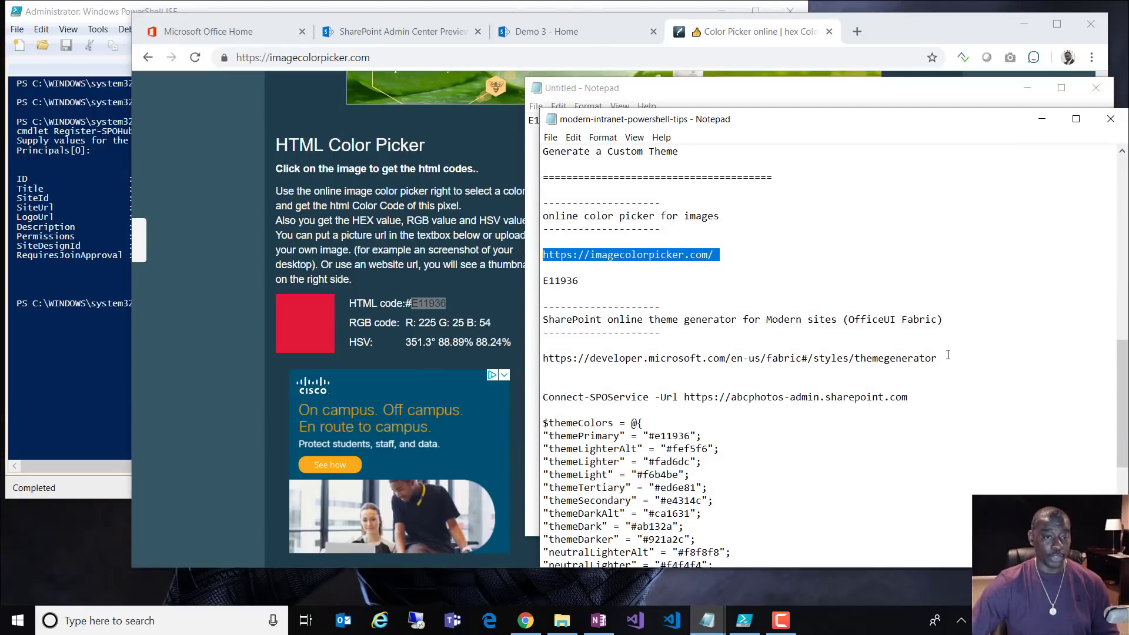
pyautogui.moveTo(948, 355); pyautogui.dragTo(542, 363)
pyautogui.hotkey('ctrl', 'c')
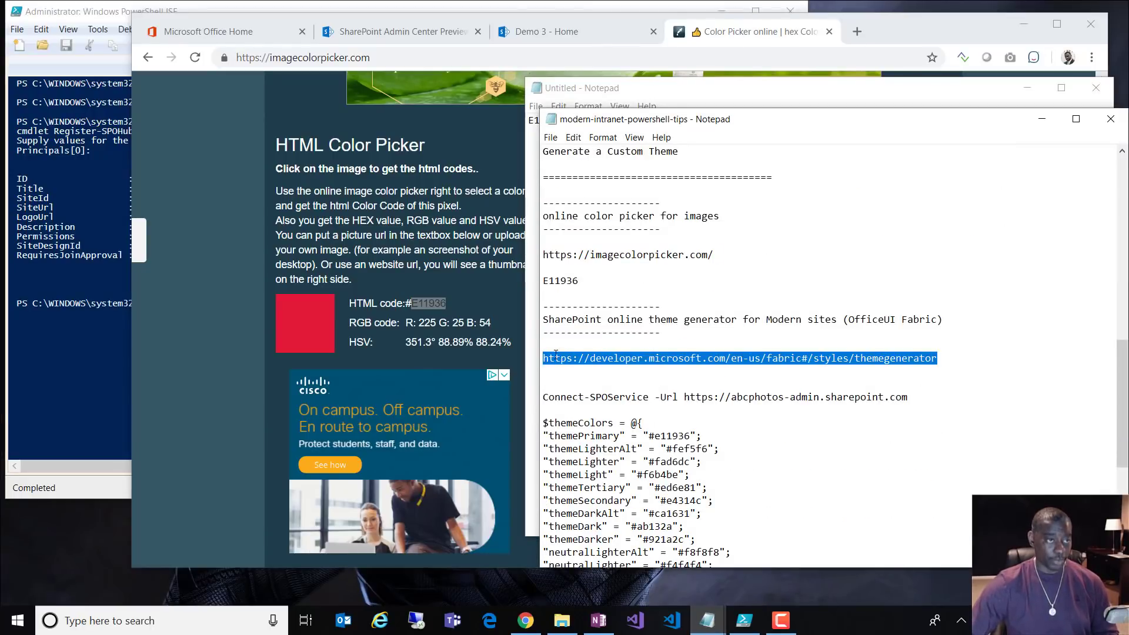
# Step: Load the pasted theme generator address in a new browser tab and scroll to the colour pickers
pyautogui.click(862, 30)
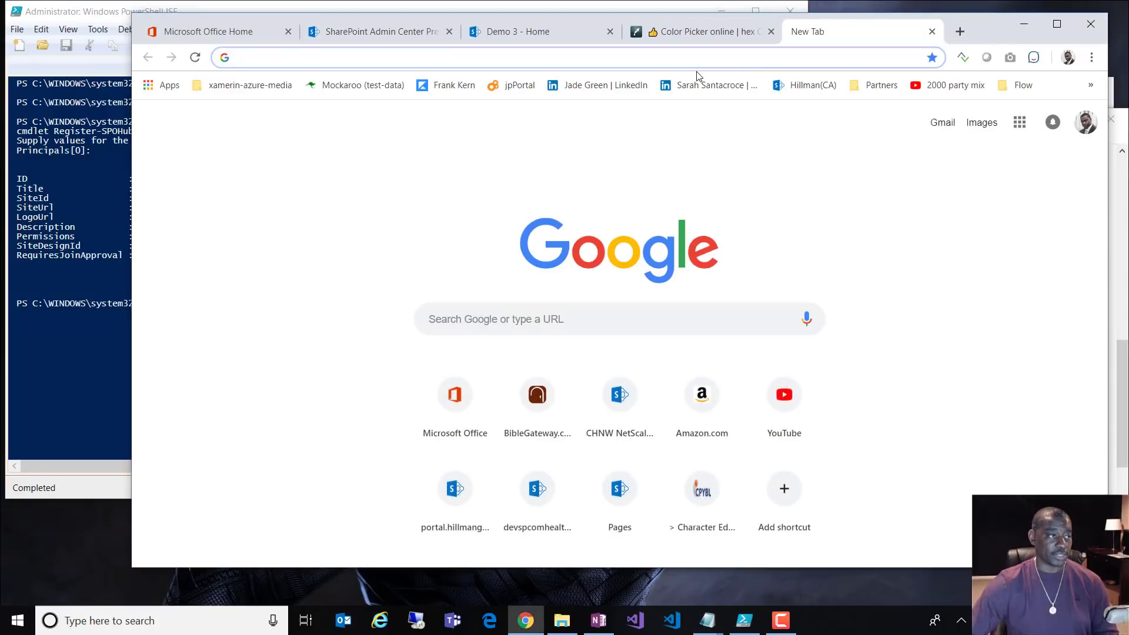
pyautogui.hotkey('ctrl', 'v')
pyautogui.press('Return')
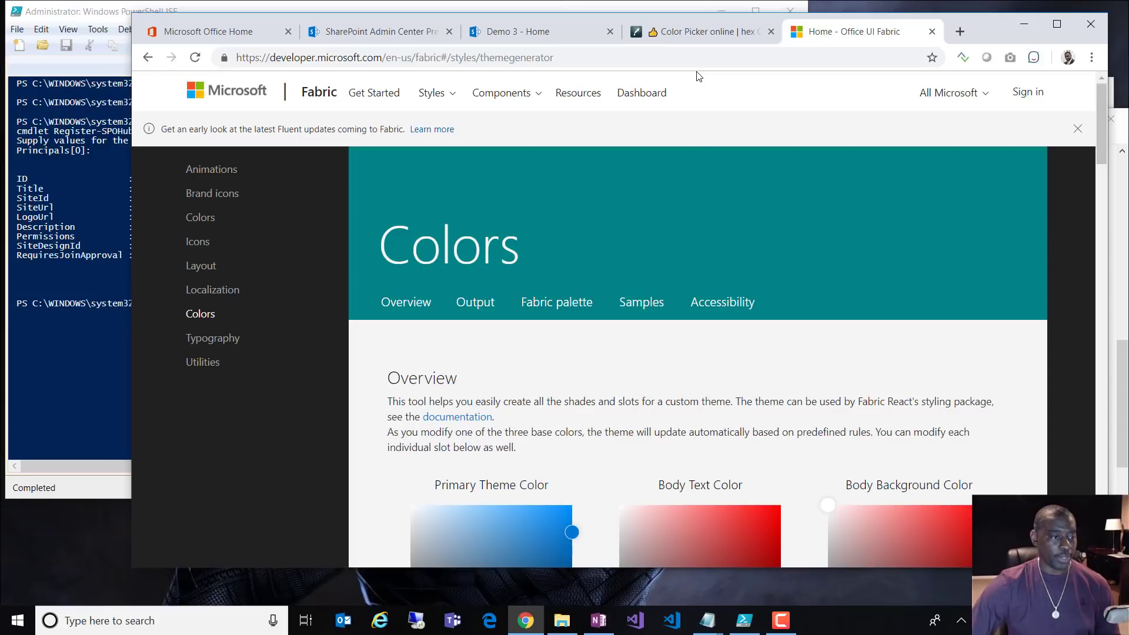
pyautogui.scroll(-6, 772, 268)
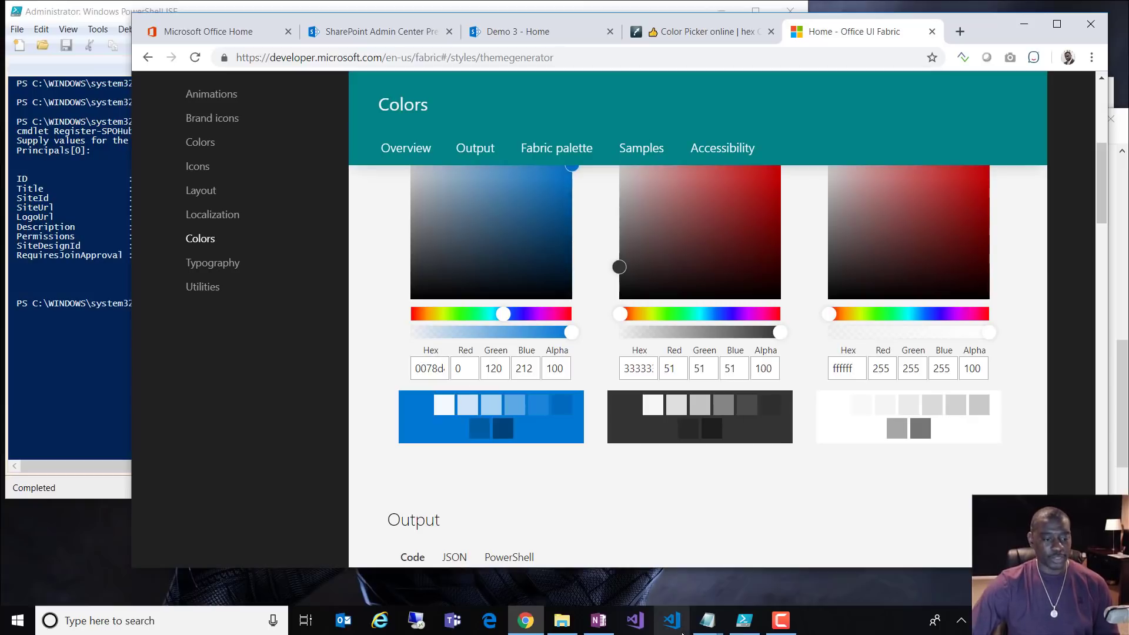
# Step: Select E11936 in the untitled Notepad note and return to the theme generator
pyautogui.moveTo(707, 620)
pyautogui.click(669, 568)
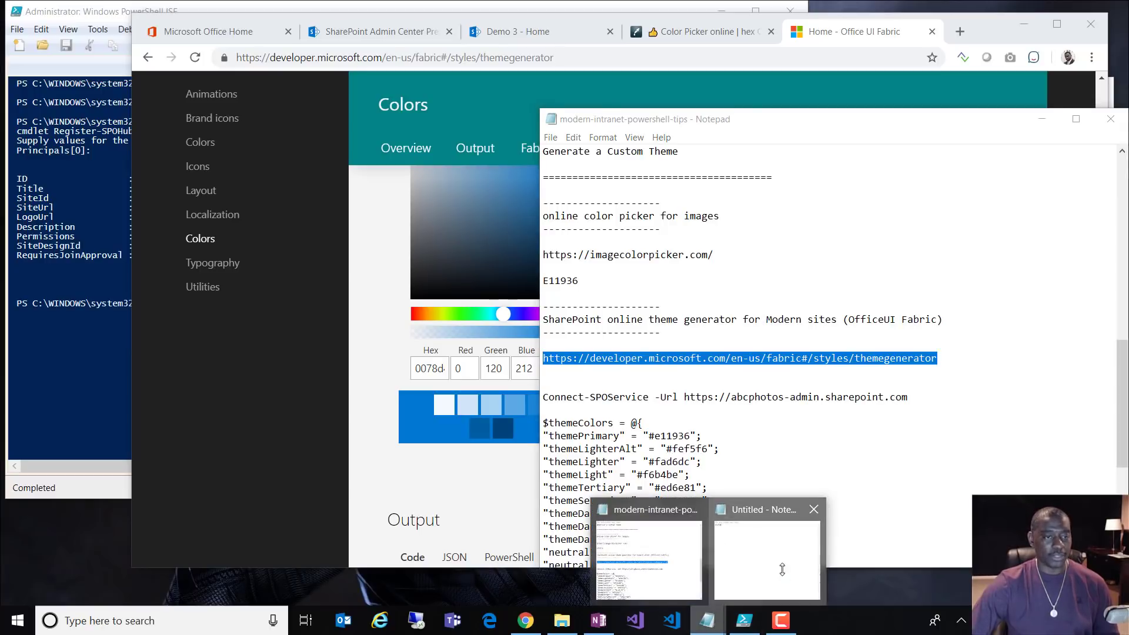
pyautogui.click(784, 562)
pyautogui.click(546, 121)
pyautogui.doubleClick(546, 122)
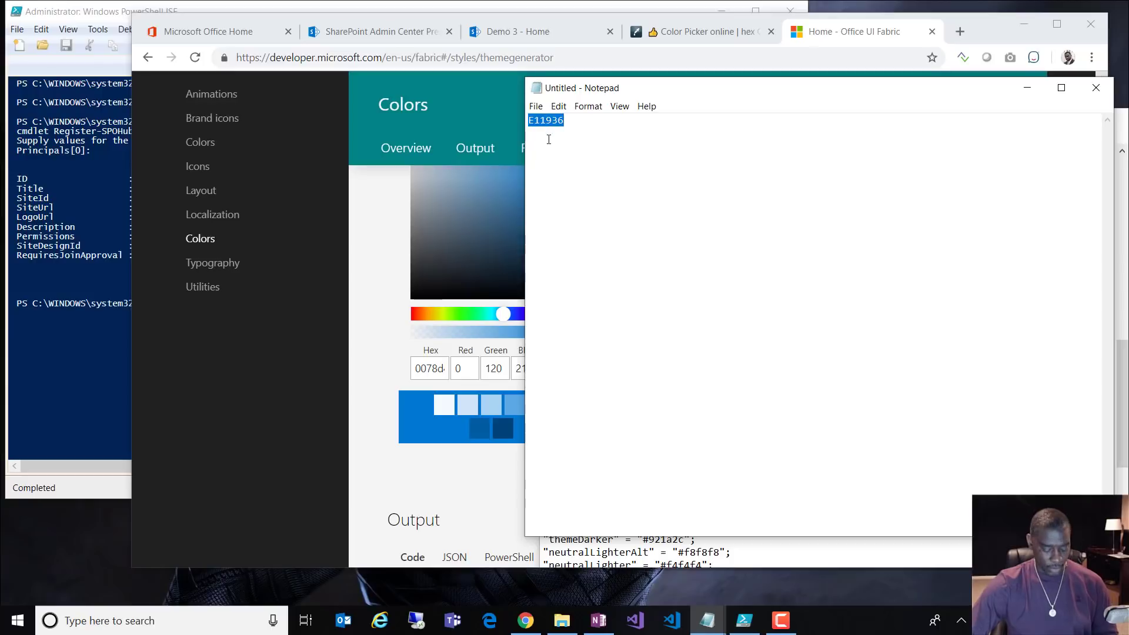
pyautogui.click(361, 315)
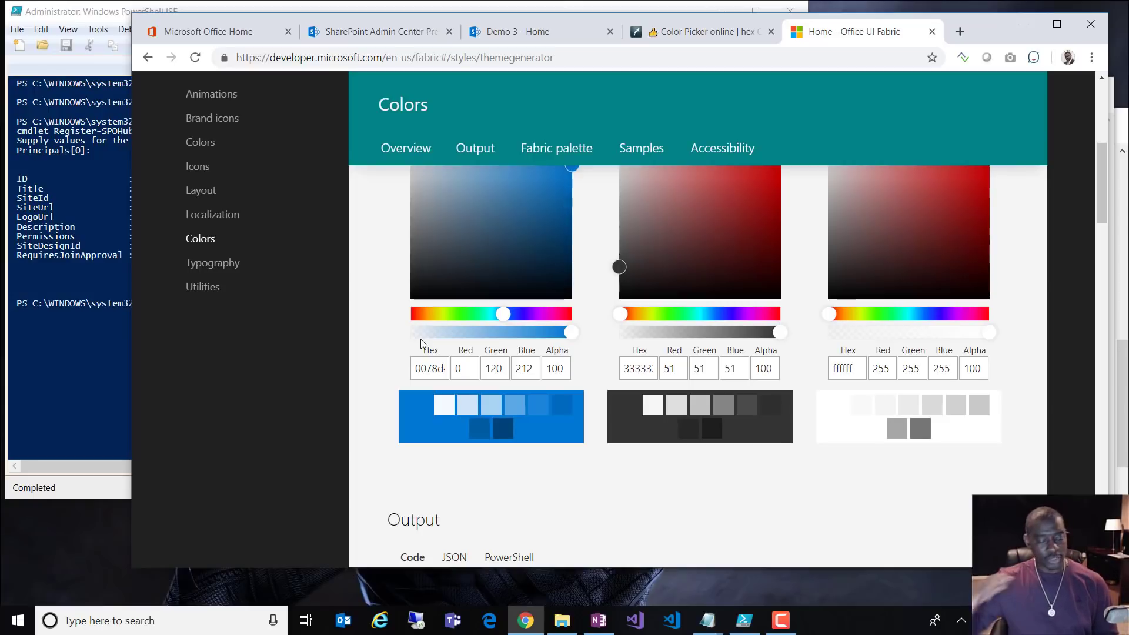
# Step: Enter e11936 as the Primary hex and show the resulting red palette as PowerShell code
pyautogui.doubleClick(432, 369)
pyautogui.write('e11936')
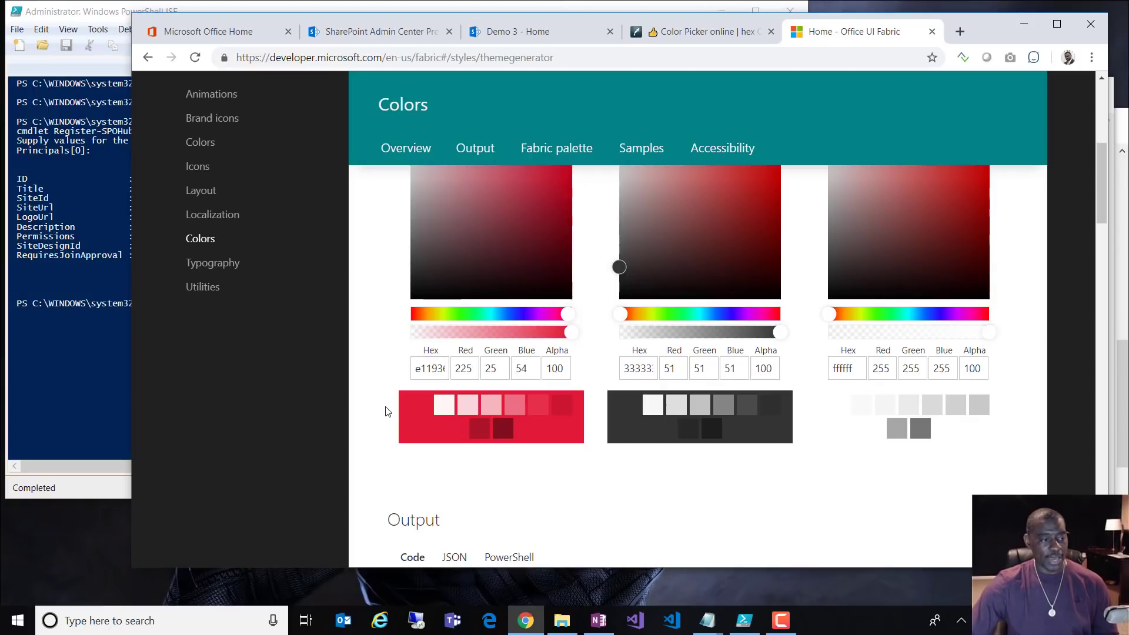
pyautogui.scroll(-5, 385, 408)
pyautogui.scroll(-10, 379, 396)
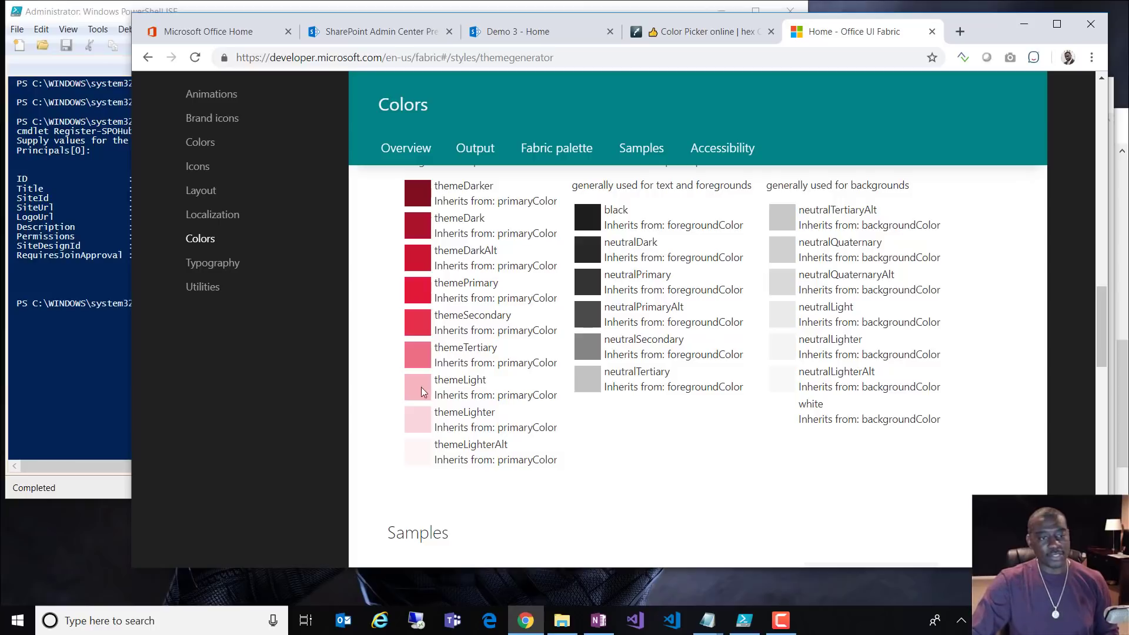
pyautogui.scroll(8, 735, 404)
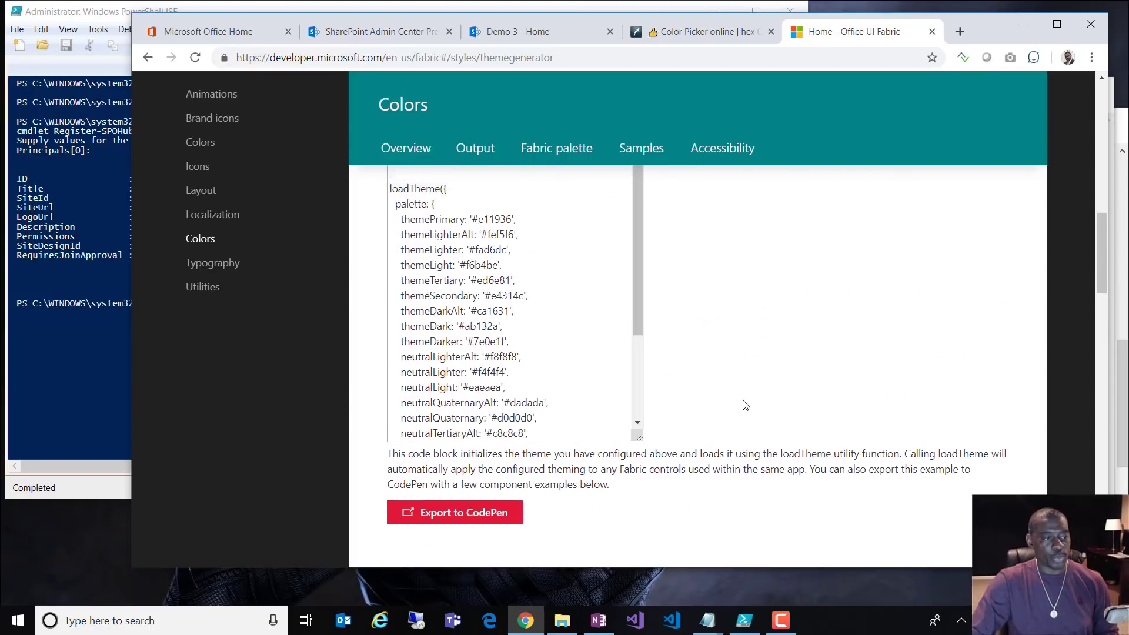
pyautogui.scroll(6, 745, 405)
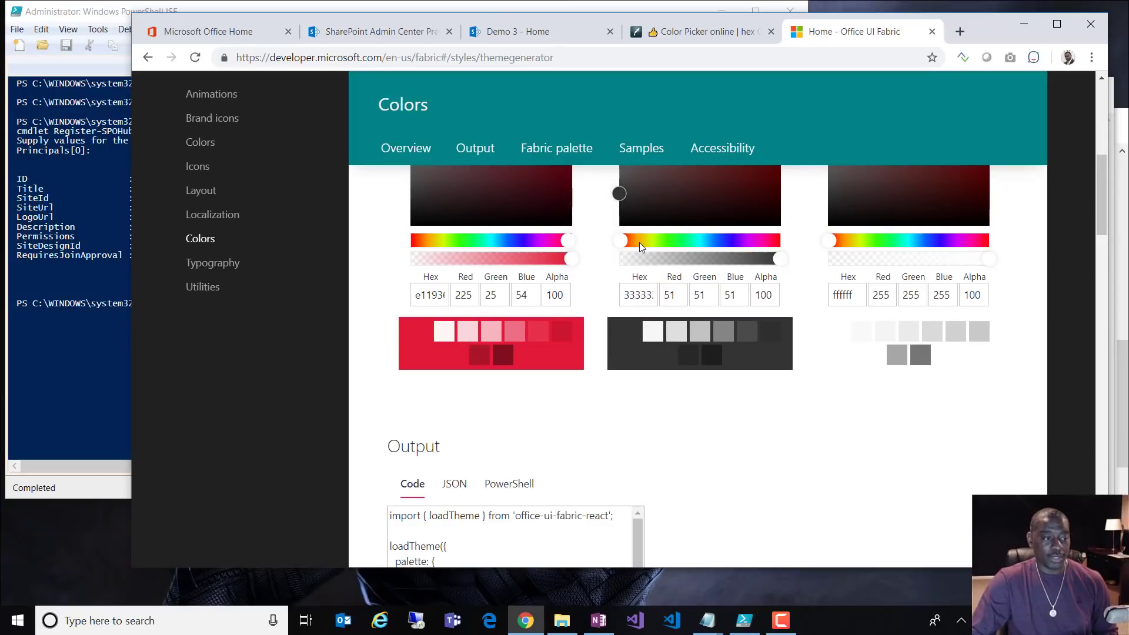
pyautogui.scroll(-4, 713, 458)
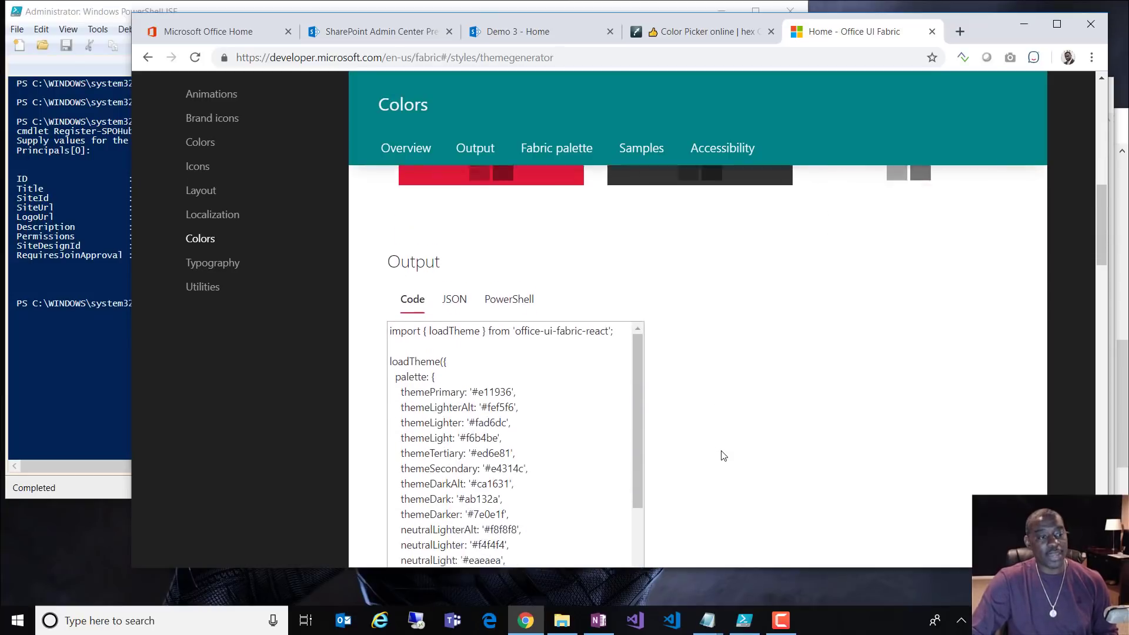
pyautogui.click(510, 263)
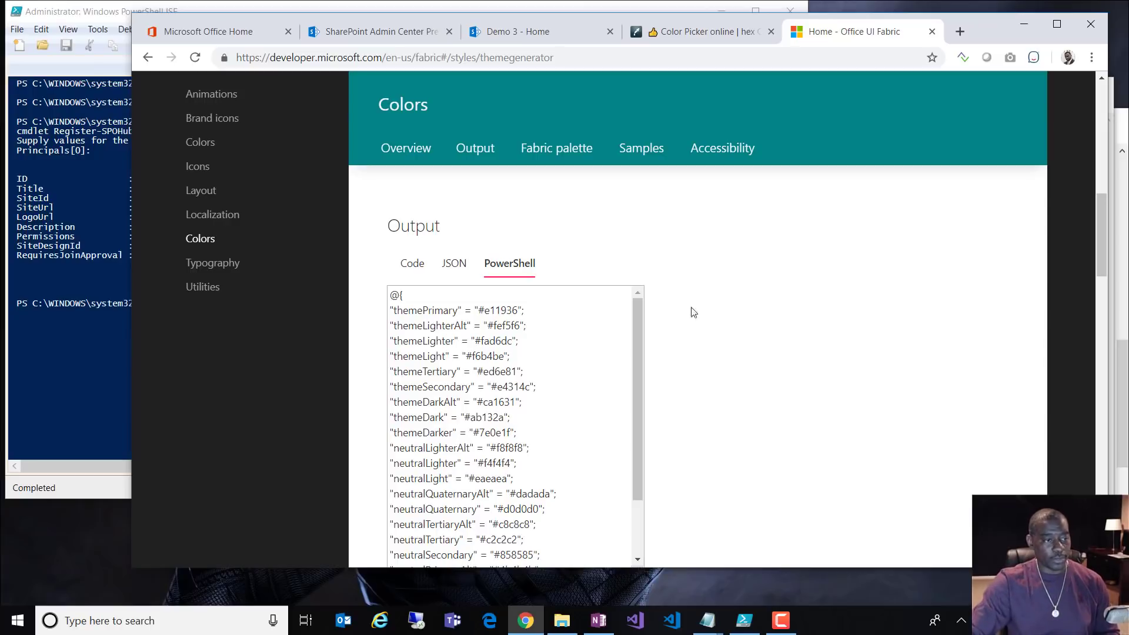
pyautogui.click(569, 435)
# Step: Paste the copied PowerShell red palette block into the untitled Notepad note below E11936
pyautogui.hotkey('ctrl', 'a')
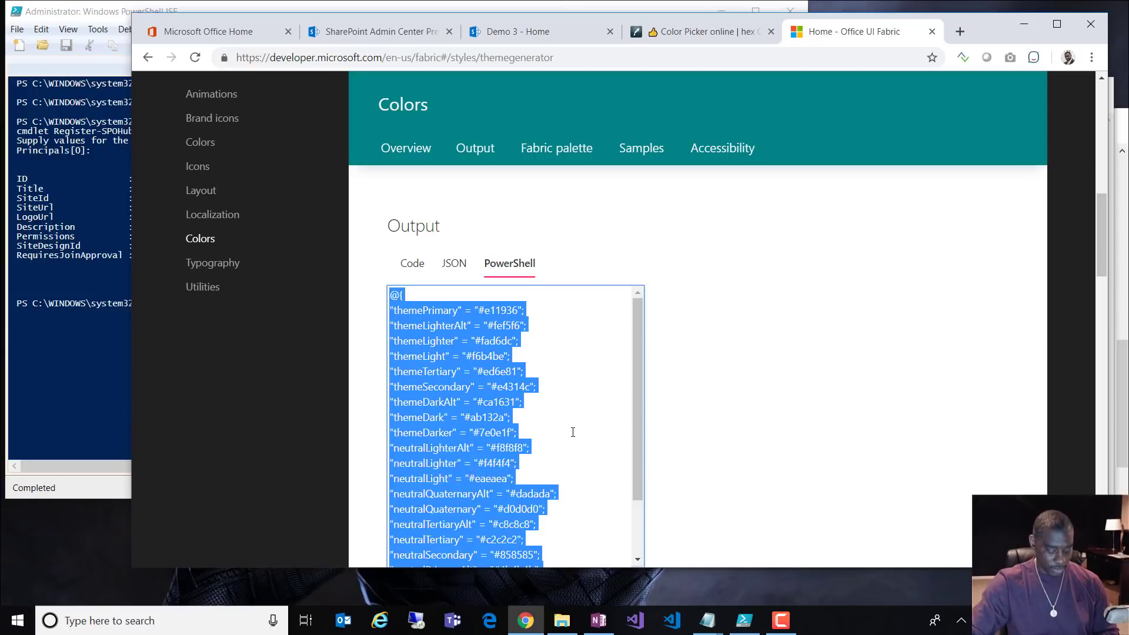
pyautogui.click(707, 620)
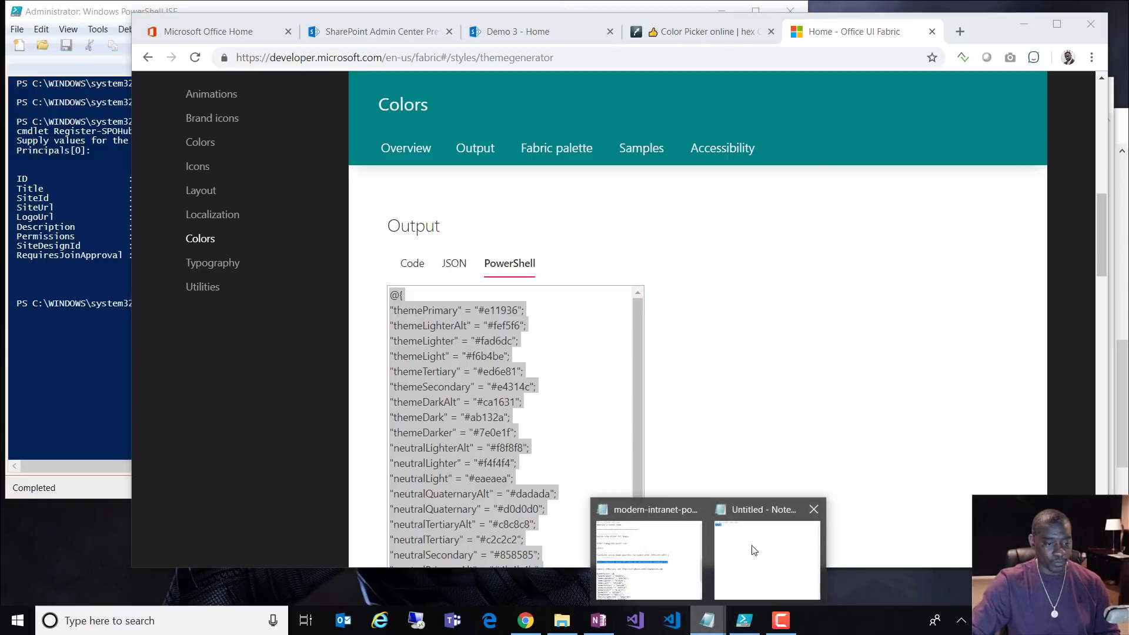
pyautogui.click(776, 548)
pyautogui.click(591, 128)
pyautogui.press('Return')
pyautogui.press('Return')
pyautogui.press('Return')
pyautogui.write('@{ "themePrimary" = "#e11936"; "themeLighterAlt" = "#fef5f6"; "themeLighter" = "#fad6dc"; "themeLight" = "#f6b4be"; "themeTertiary" = "#ed6e81"; "themeSecondary" = "#e4314c"; "themeDarkAlt" = "#ca1631"; "themeDark" = "#ab132a"; "themeDarker" = "#7e0e1f"; "neutralLighterAlt" = "#f8f8f8"; "neutralLighter" = "#f4f4f4"; "neutralLight" = "#eaeaea"; "neutralQuaternaryAlt" = "#dadada"; "neutralQuaternary" = "#d0d0d0"; "neutralTertiaryAlt" = "#c8c8c8"; "neutralTertiary" = "#c2c2c2"; "neutralSecondary" = "#858585"; "neutralPrimaryAlt" = "#4b4b4b"; "neutralPrimary" = "#333333"; "neutralDark" = "#272727"; "black" = "#1d1d1d"; "white" = "#ffffff"; }')
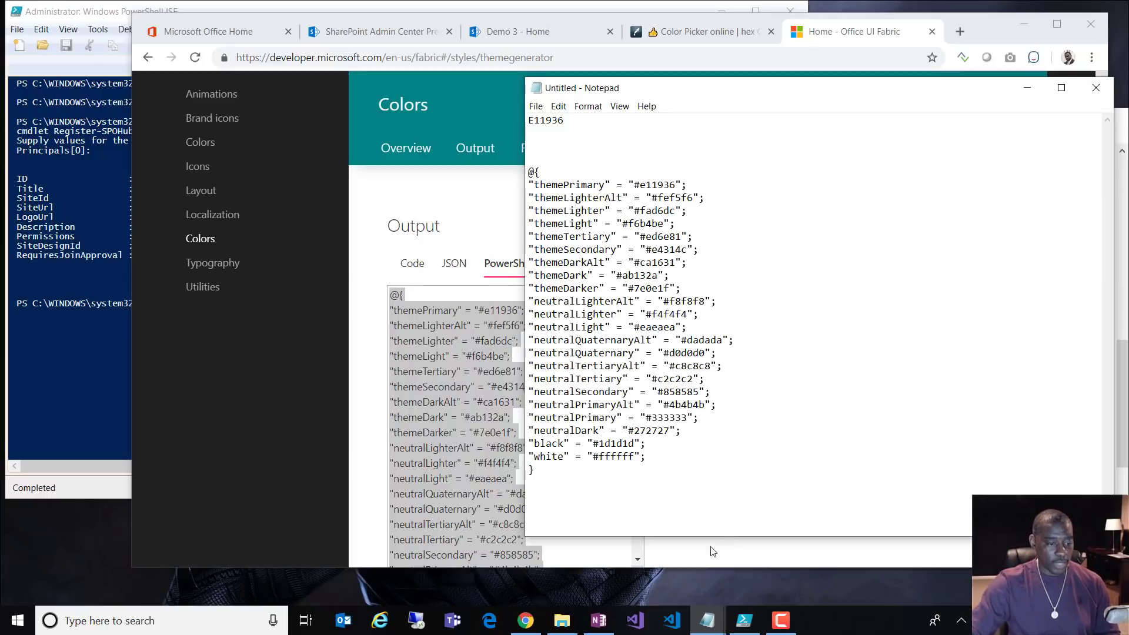
# Step: Copy '$themeColors = ' from the PowerShell tips notes and add it before the palette block
pyautogui.click(652, 582)
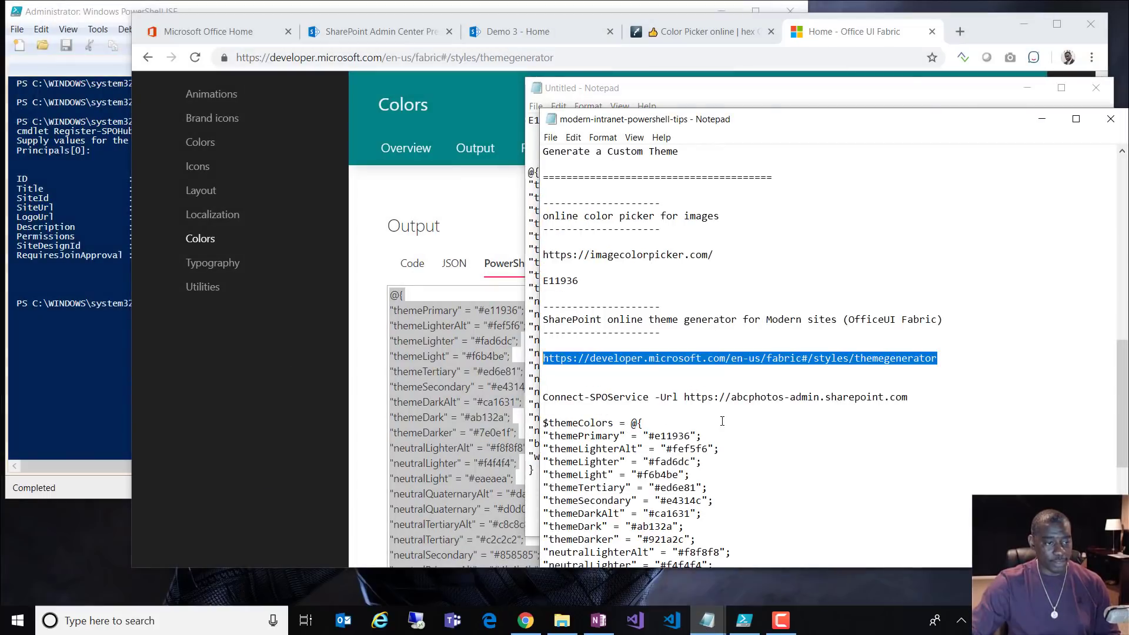
pyautogui.click(729, 429)
pyautogui.scroll(-2, 729, 429)
pyautogui.scroll(-1, 632, 343)
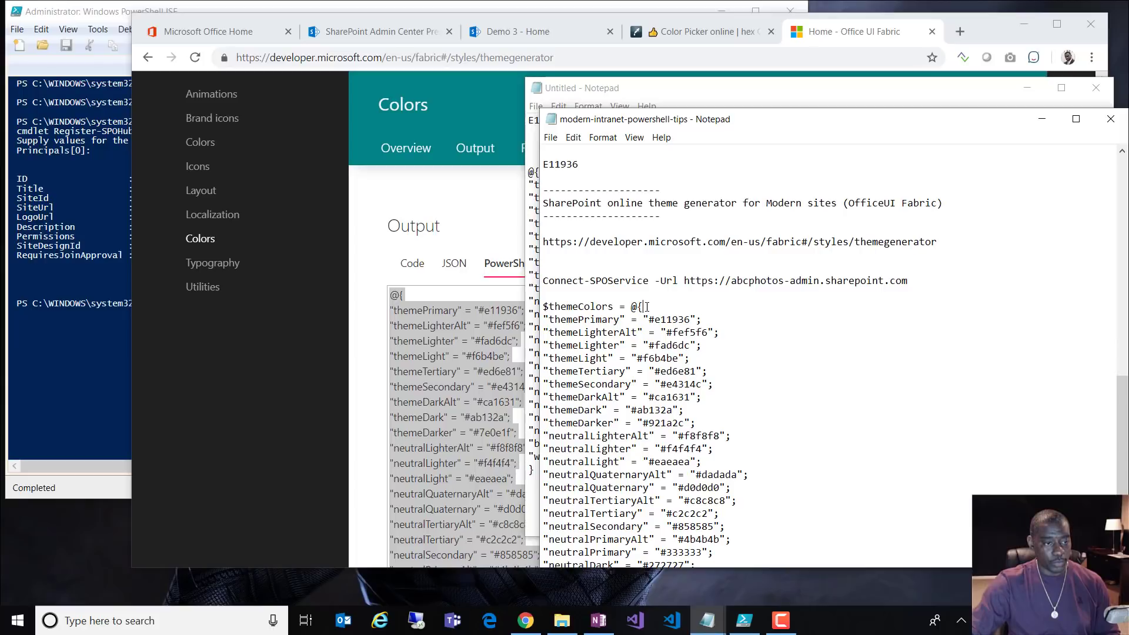
pyautogui.moveTo(647, 307); pyautogui.dragTo(536, 305)
pyautogui.hotkey('ctrl', 'c')
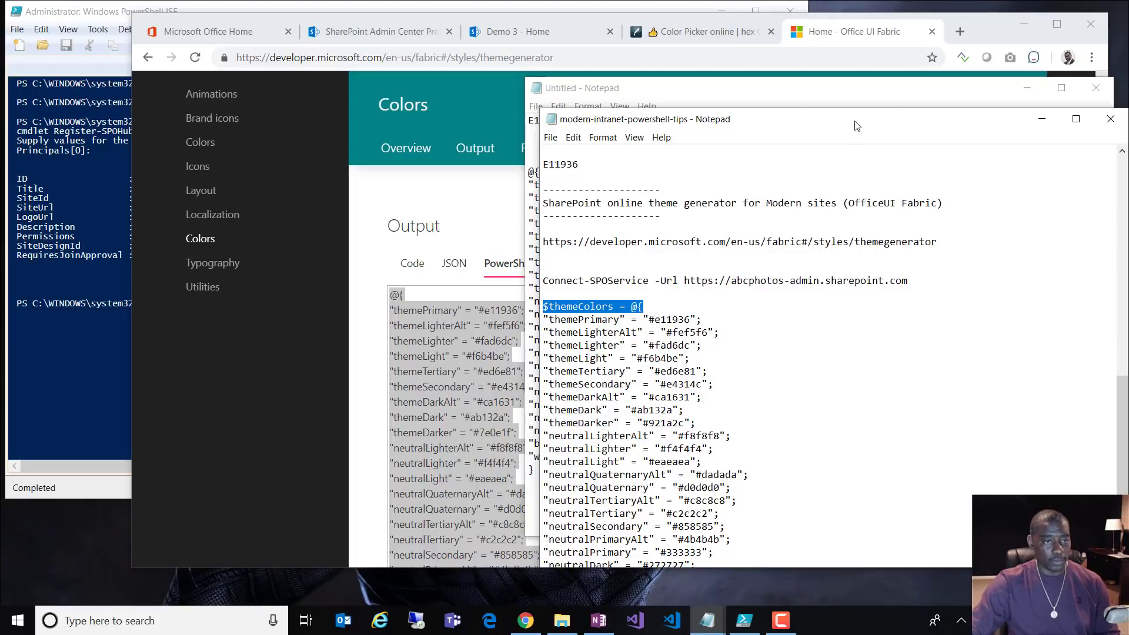
pyautogui.moveTo(855, 125); pyautogui.dragTo(609, 83)
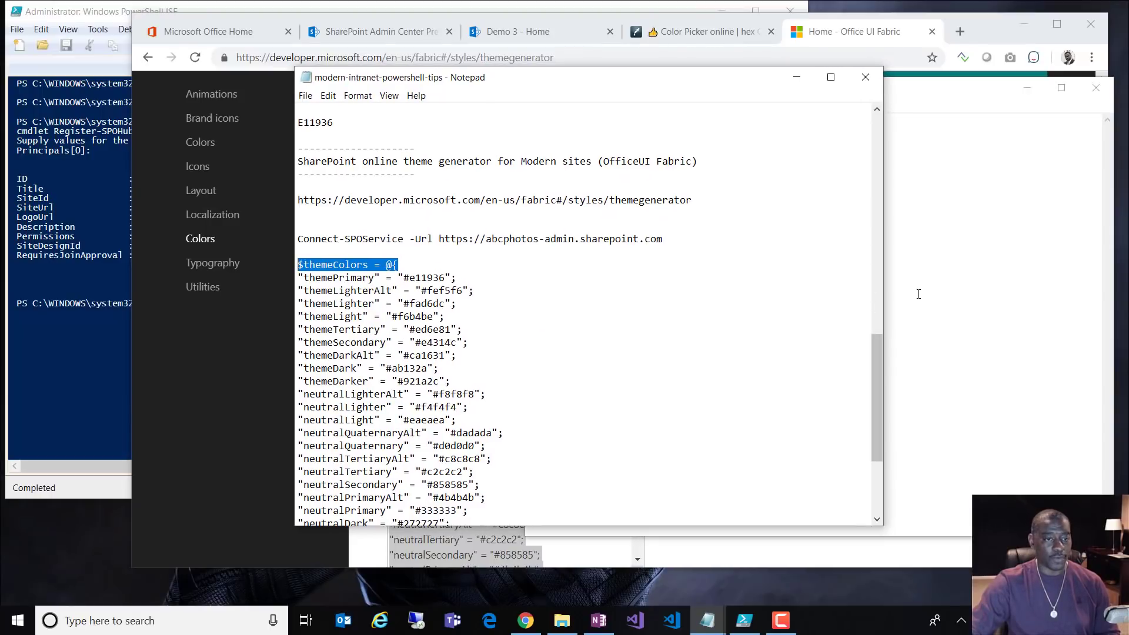
pyautogui.click(911, 318)
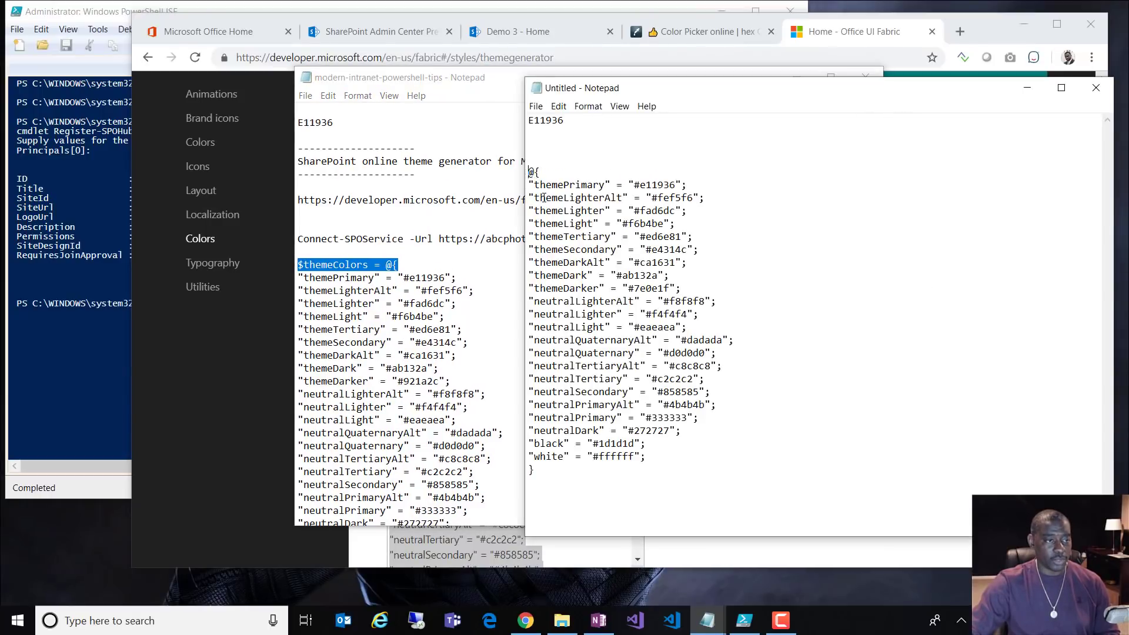
pyautogui.hotkey('ctrl', 'v')
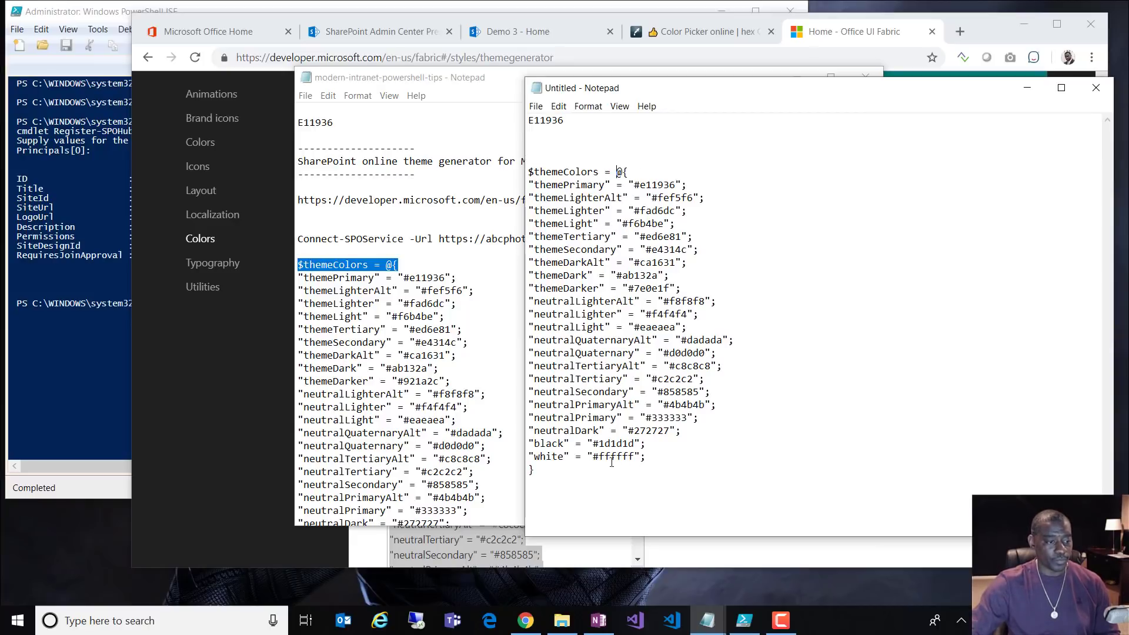
# Step: Add the Add-SPOTheme "Tesla Red" command line from the tips notes below the palette block
pyautogui.click(430, 433)
pyautogui.scroll(-4, 449, 430)
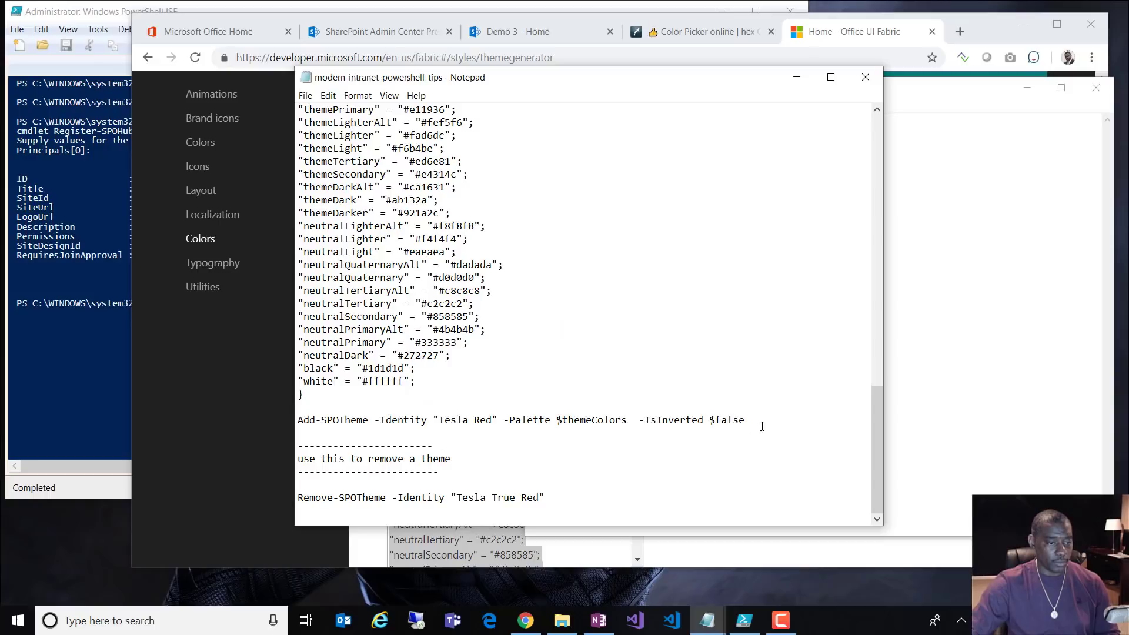
pyautogui.moveTo(372, 430); pyautogui.dragTo(289, 419)
pyautogui.hotkey('ctrl', 'c')
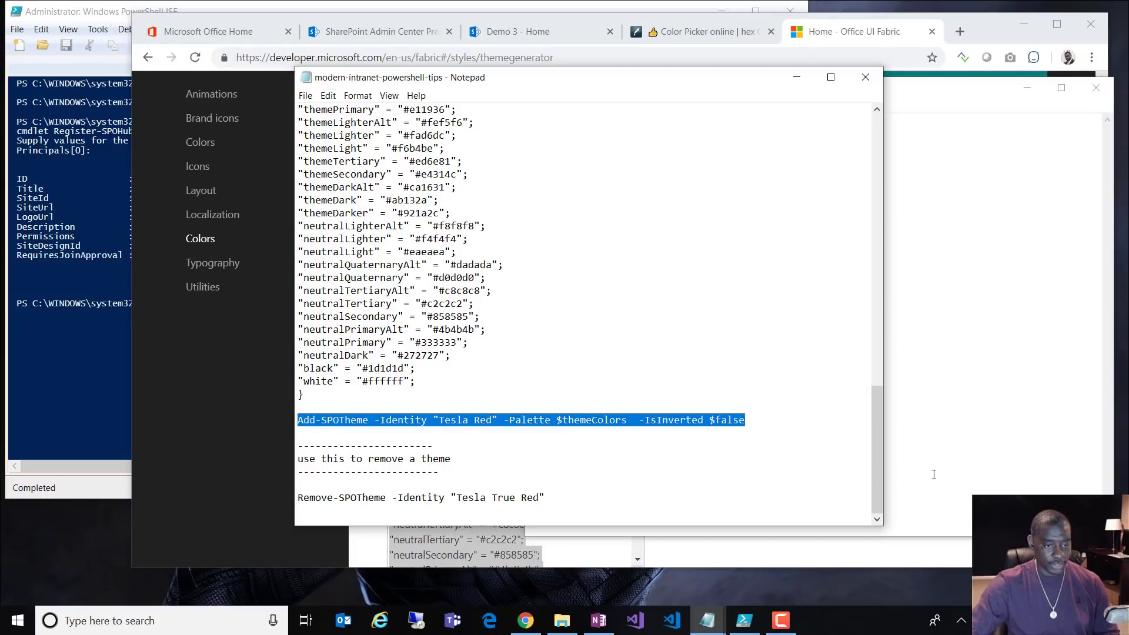
pyautogui.click(936, 471)
pyautogui.press('Return')
pyautogui.press('Return')
pyautogui.hotkey('ctrl', 'v')
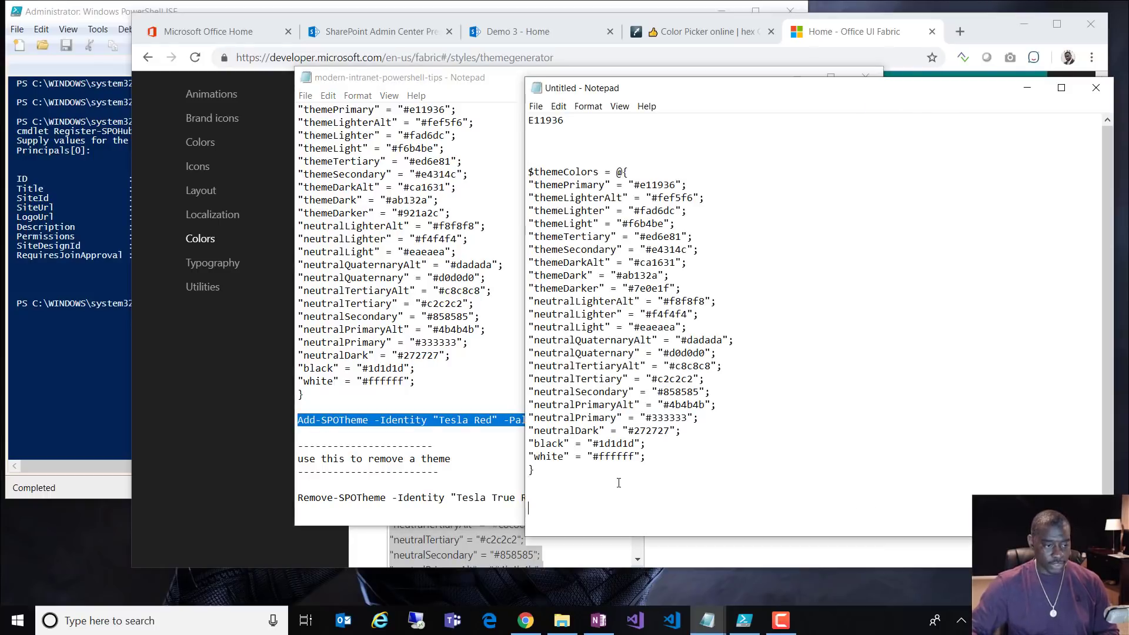
pyautogui.click(713, 448)
# Step: Point out Tesla Red and $themeColors, then select the whole $themeColors block from its closing brace up
pyautogui.scroll(-1, 717, 442)
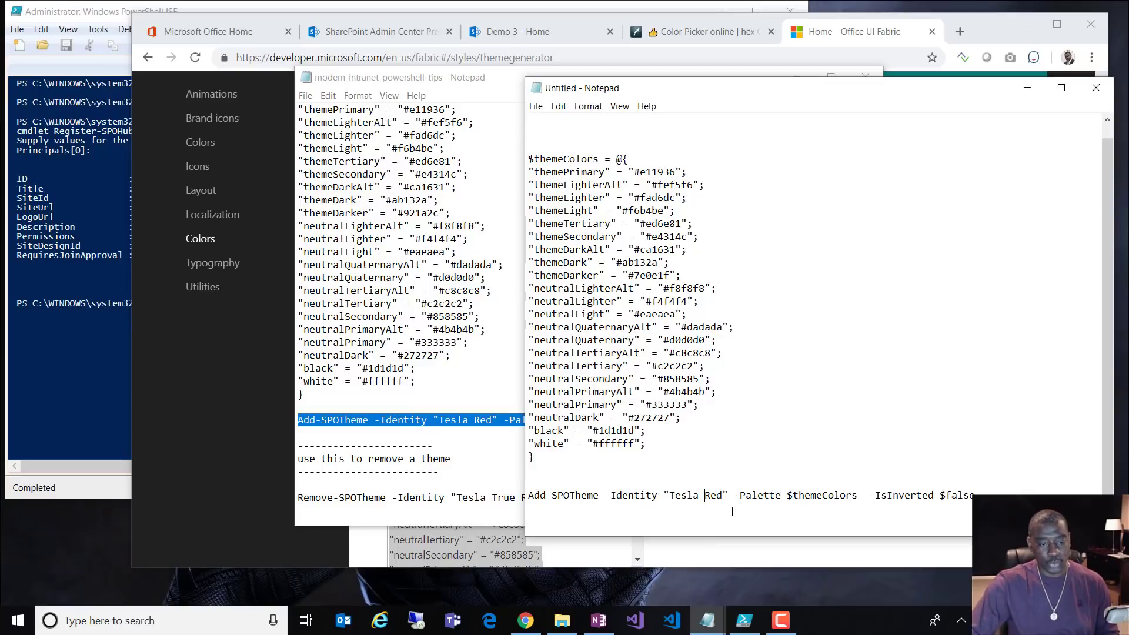
pyautogui.moveTo(728, 495); pyautogui.dragTo(665, 497)
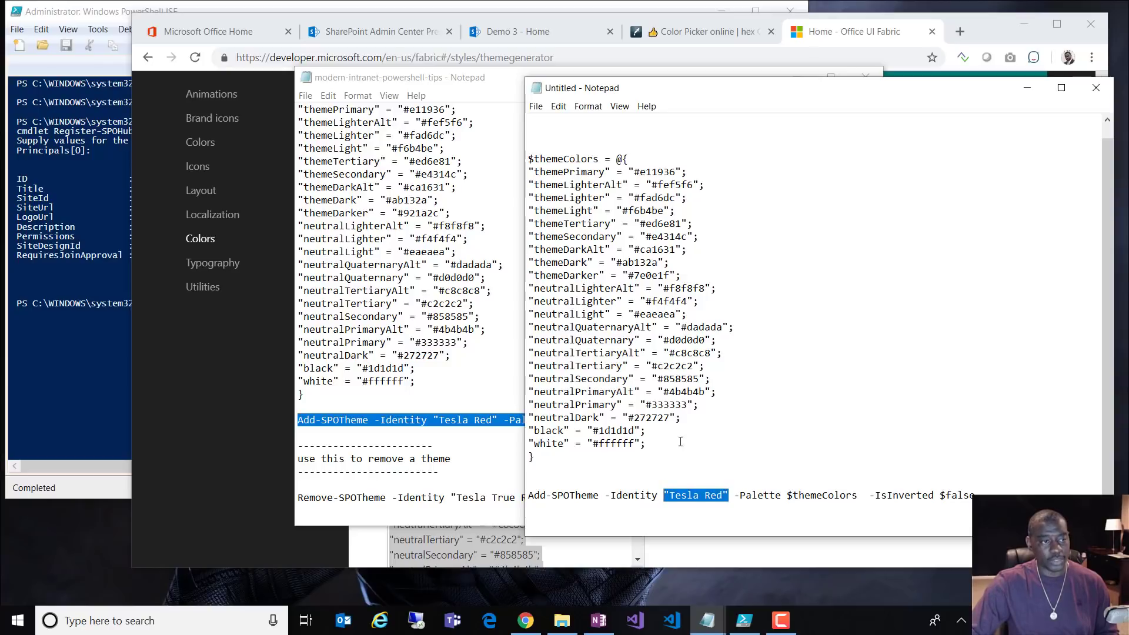
pyautogui.moveTo(600, 160); pyautogui.dragTo(527, 160)
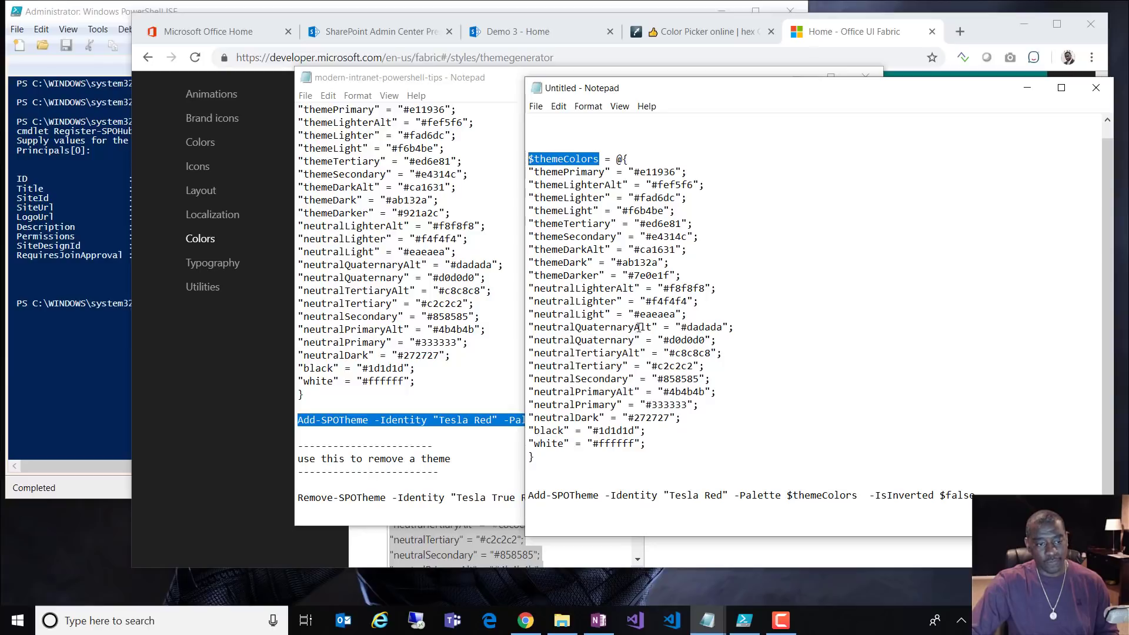
pyautogui.moveTo(863, 495); pyautogui.dragTo(758, 504)
pyautogui.moveTo(561, 451); pyautogui.dragTo(528, 158)
pyautogui.hotkey('ctrl', 'c')
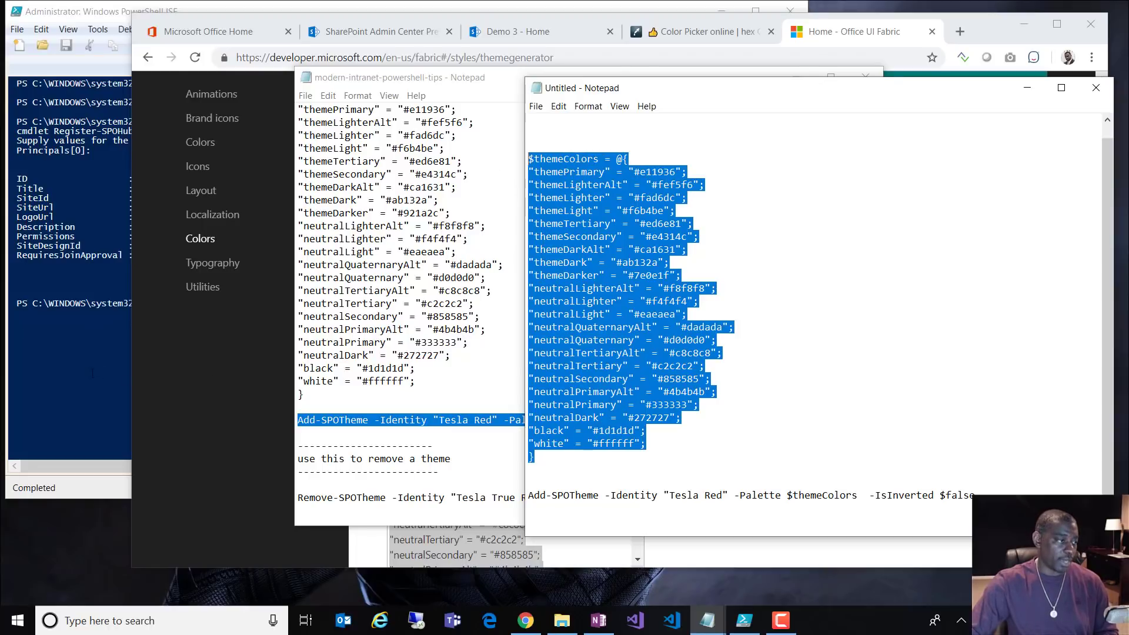
# Step: Paste the $themeColors palette block into PowerShell ISE and run the assignment
pyautogui.hotkey('alt', 'Tab')
pyautogui.hotkey('ctrl', 'v')
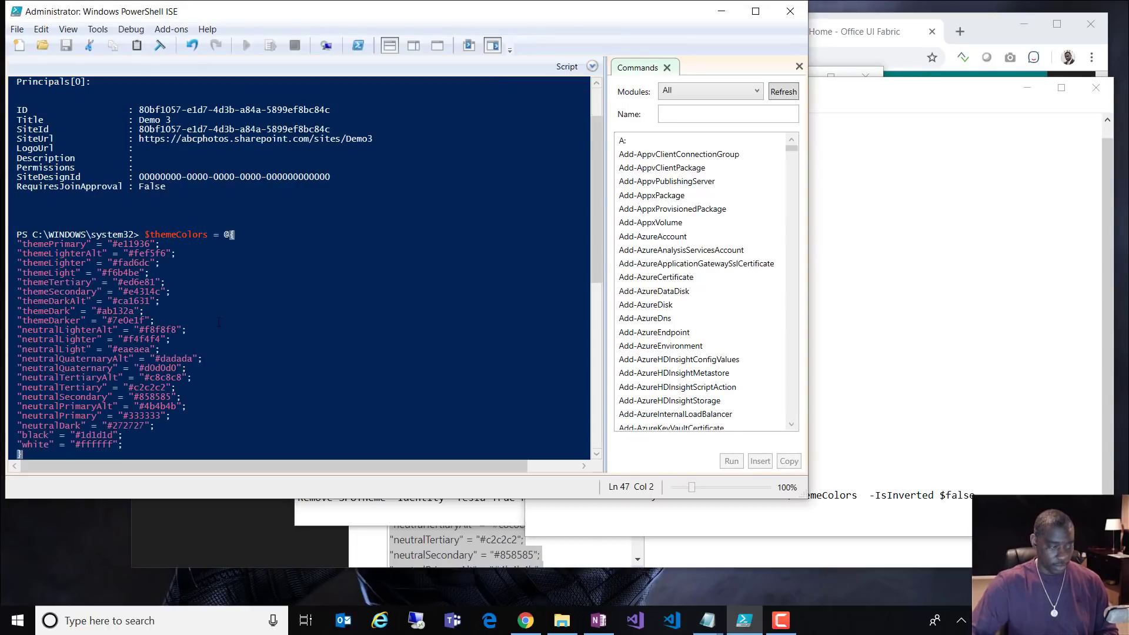
pyautogui.press('Return')
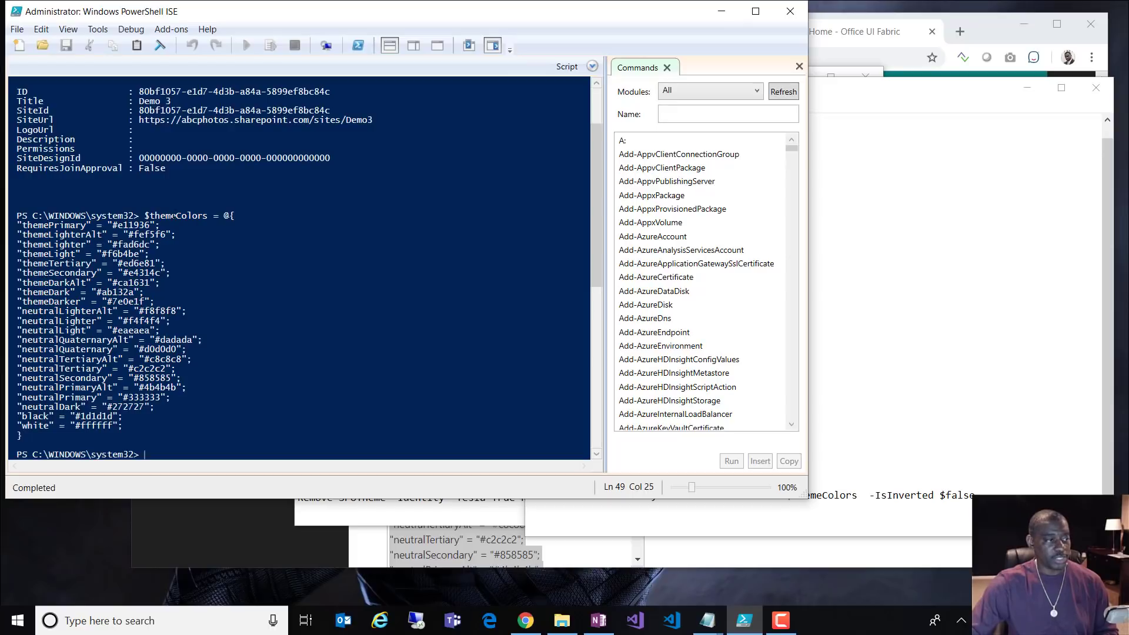
# Step: Run Add-SPOTheme -Identity "Tesla Red" -Palette $themeColors -IsInverted $false in the console
pyautogui.click(881, 381)
pyautogui.moveTo(974, 495); pyautogui.dragTo(525, 496)
pyautogui.hotkey('ctrl', 'c')
pyautogui.click(527, 508)
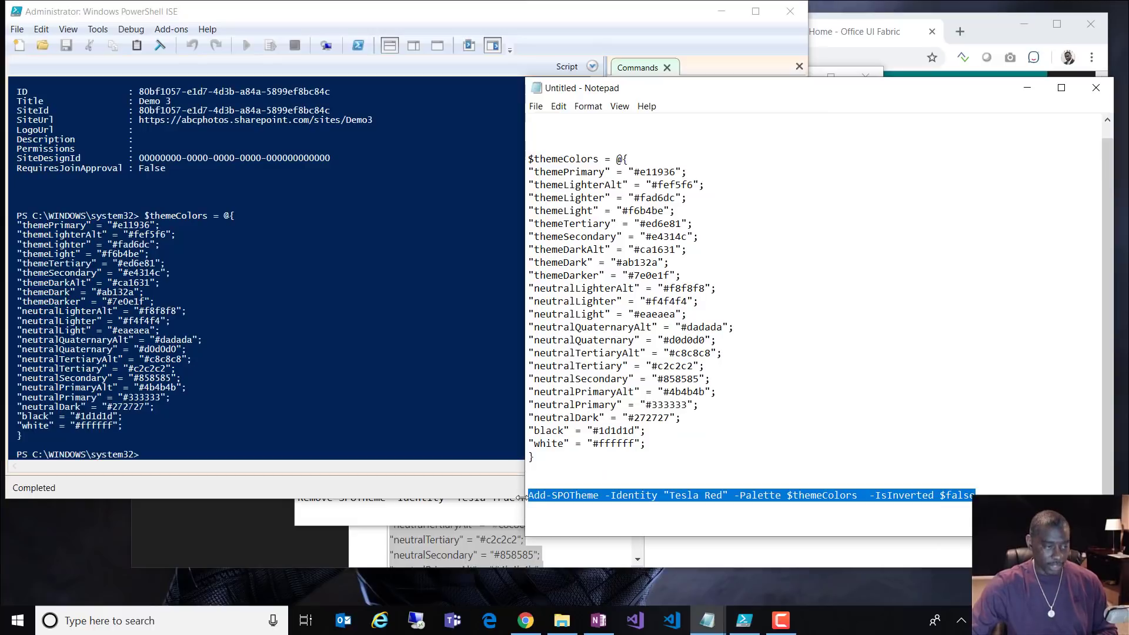
pyautogui.click(157, 473)
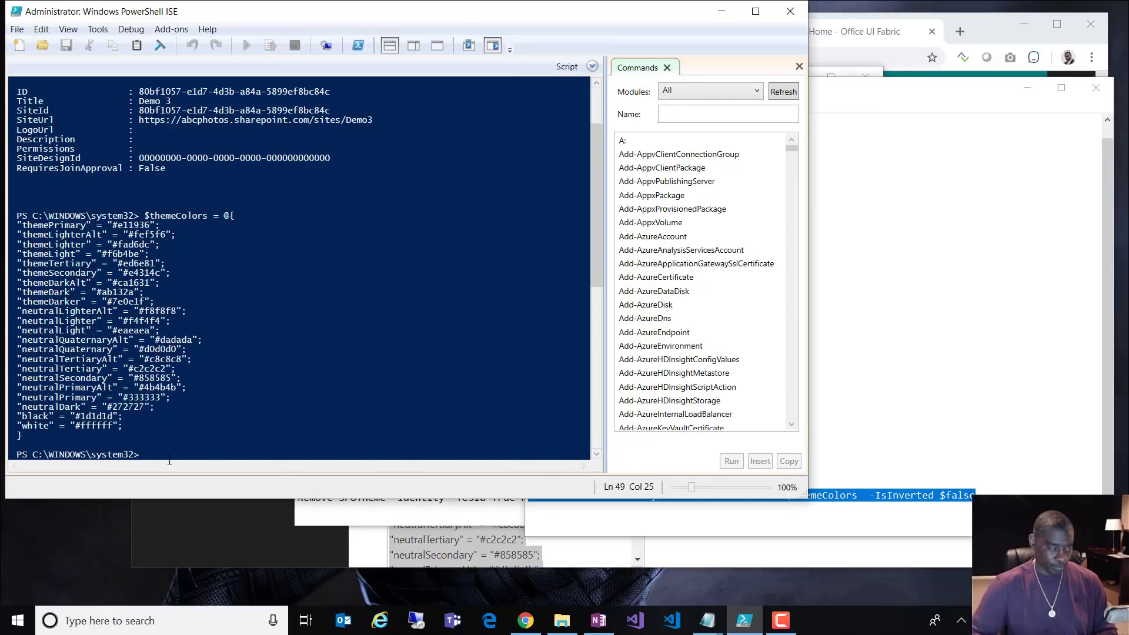
pyautogui.hotkey('ctrl', 'v')
pyautogui.press('Return')
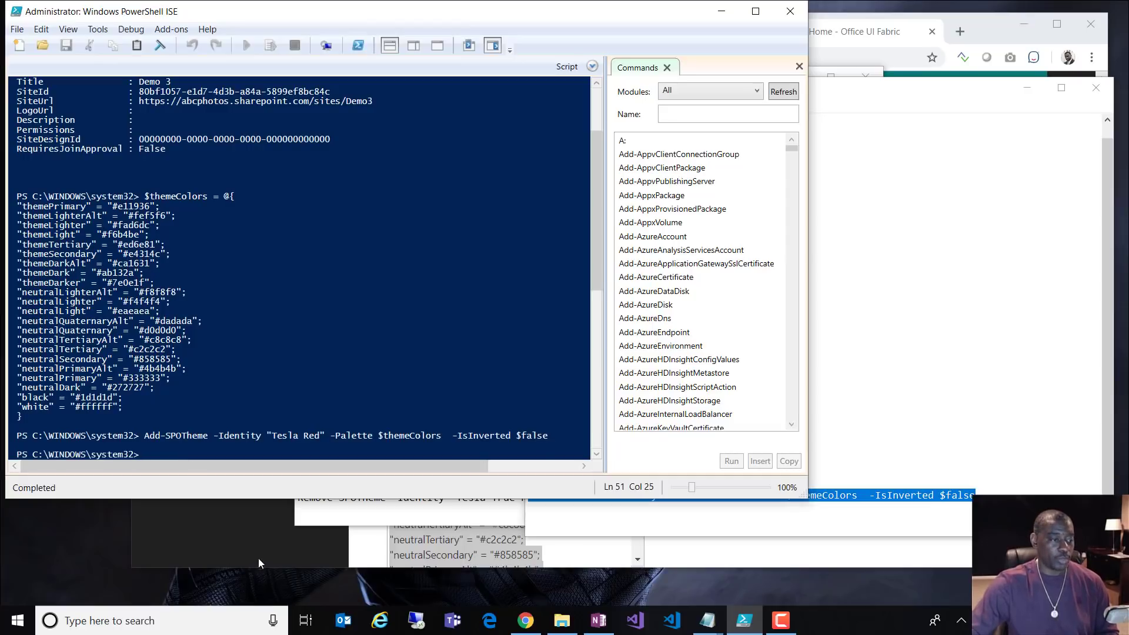
# Step: Reload Demo 3, go to Settings > Change the look > Theme, and preview the Tesla Red company theme
pyautogui.click(992, 28)
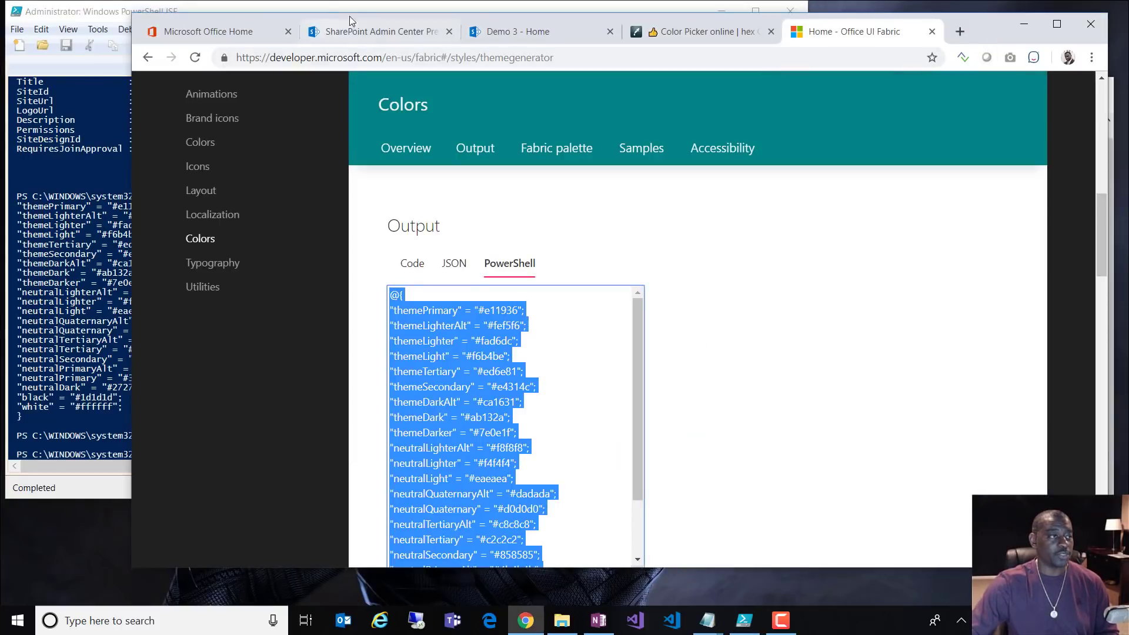
pyautogui.click(518, 31)
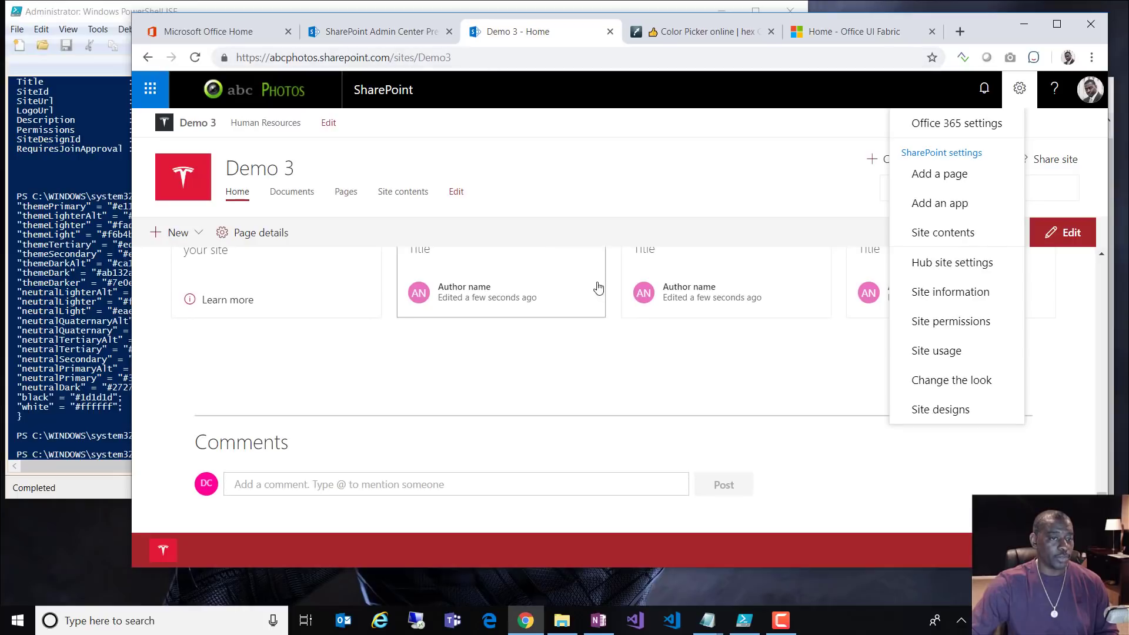
pyautogui.click(195, 57)
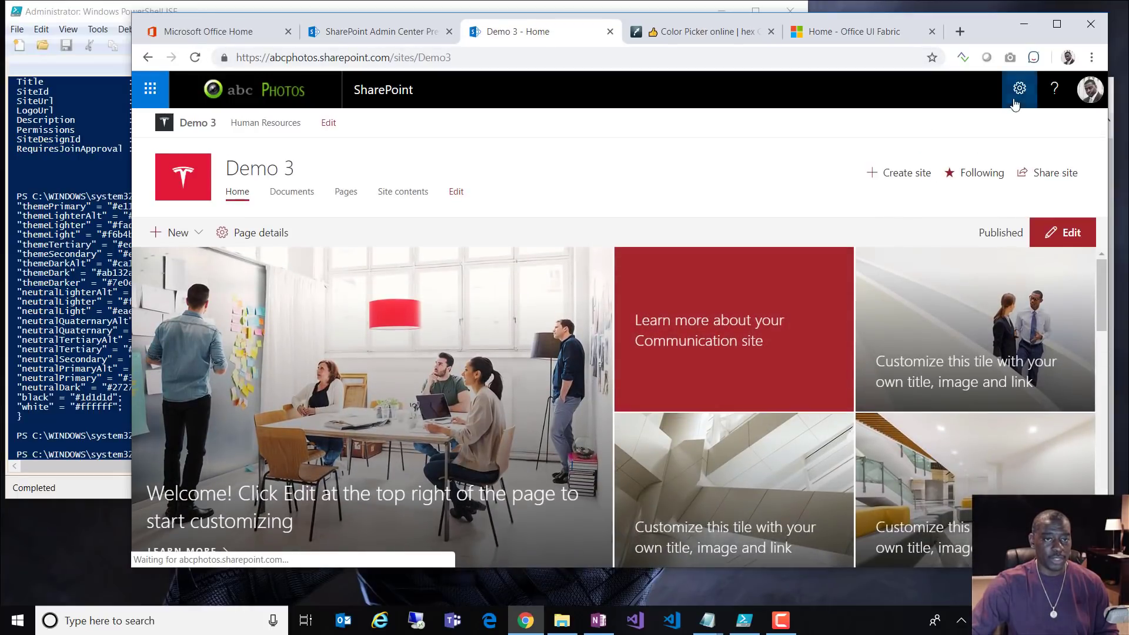
pyautogui.click(1020, 88)
pyautogui.click(976, 388)
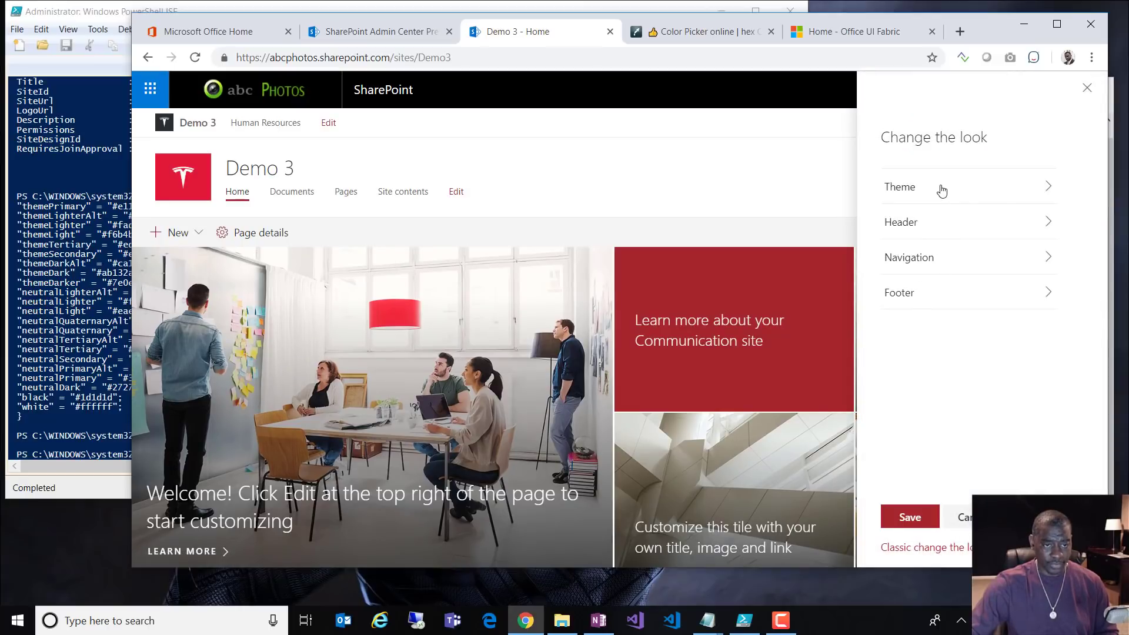
pyautogui.click(934, 190)
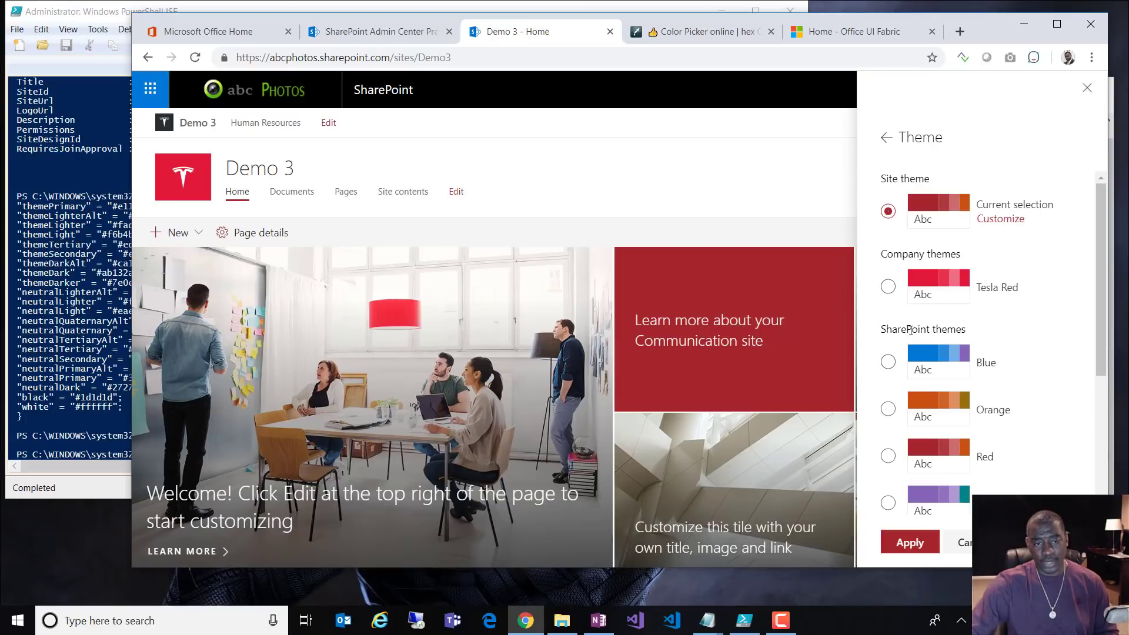
pyautogui.moveTo(888, 332); pyautogui.dragTo(938, 331)
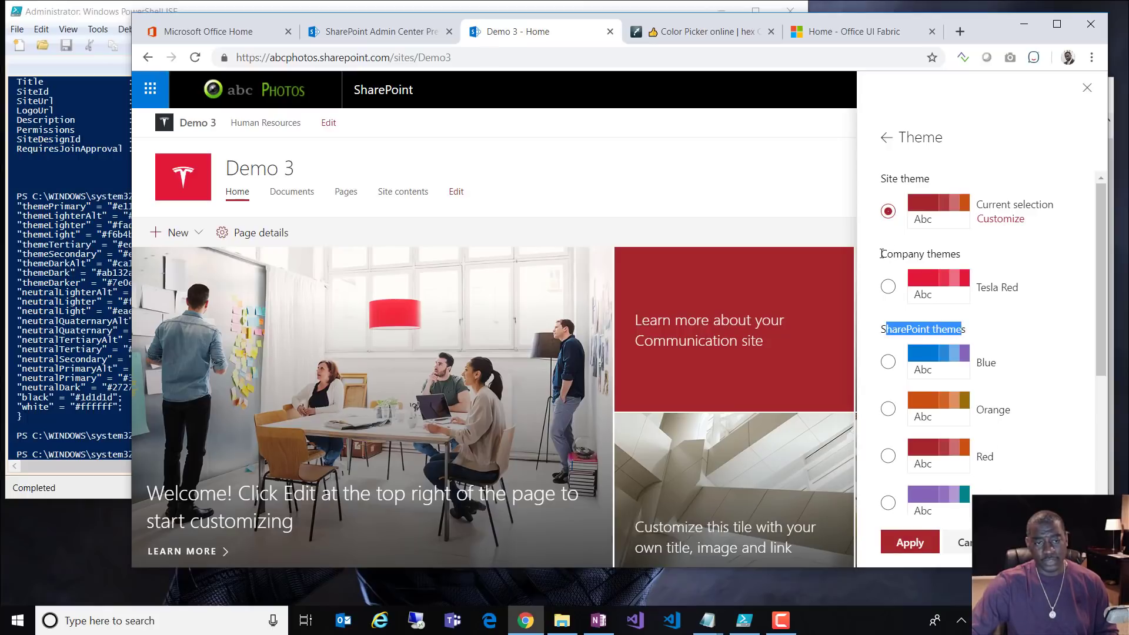
pyautogui.moveTo(881, 254); pyautogui.dragTo(970, 261)
pyautogui.click(888, 288)
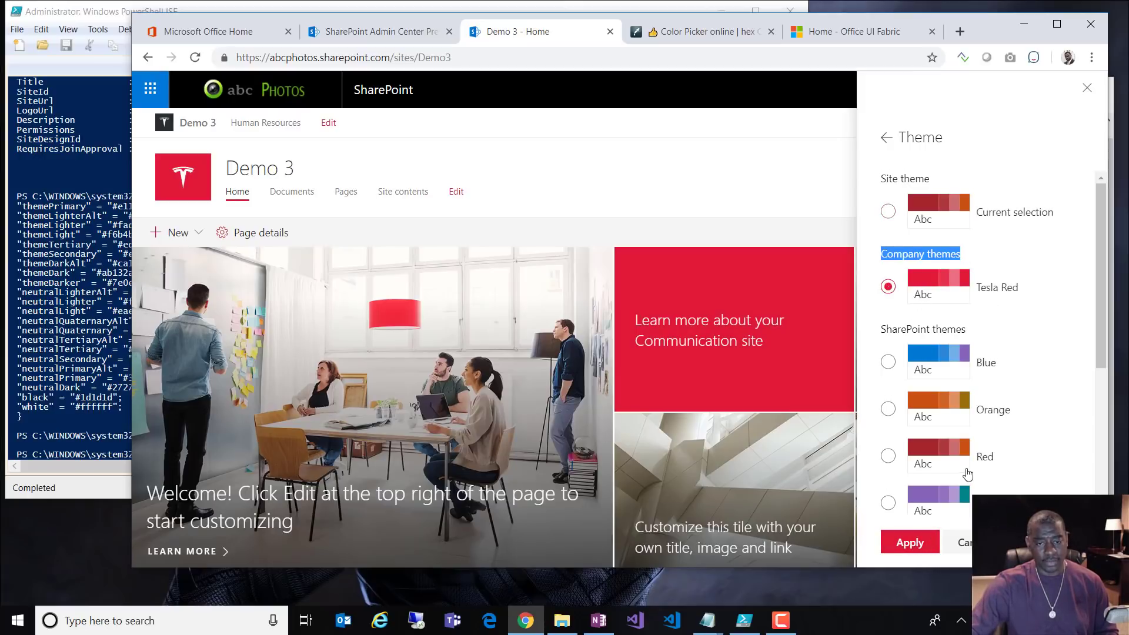
pyautogui.scroll(-4, 976, 454)
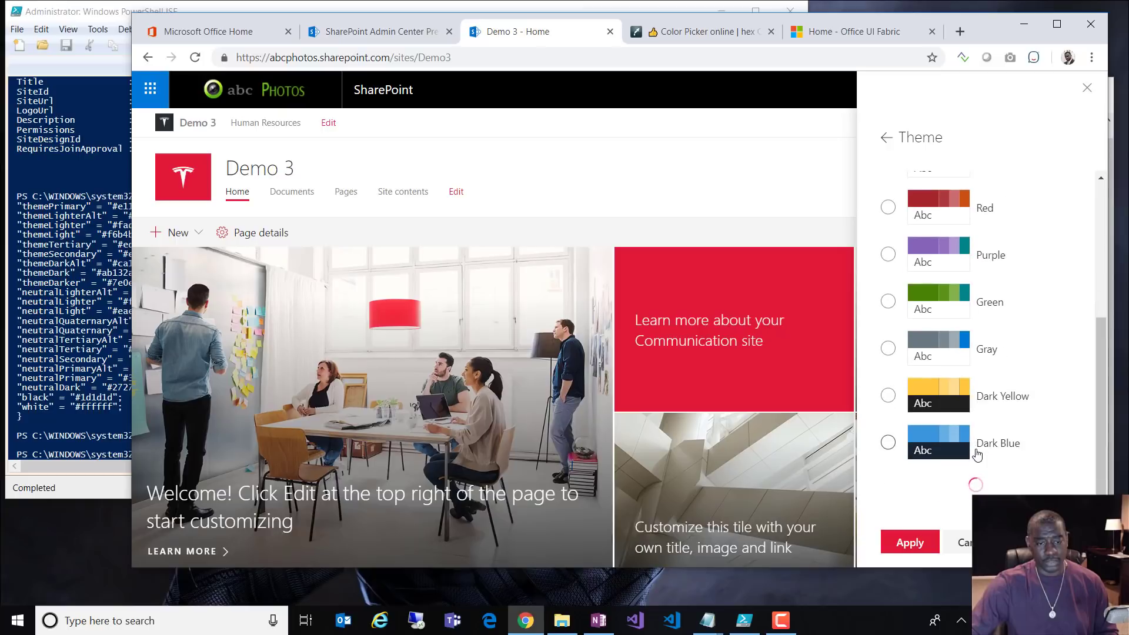
# Step: Save Tesla Red as the Demo 3 theme and scroll the homepage to review the red colours
pyautogui.click(895, 141)
pyautogui.click(913, 515)
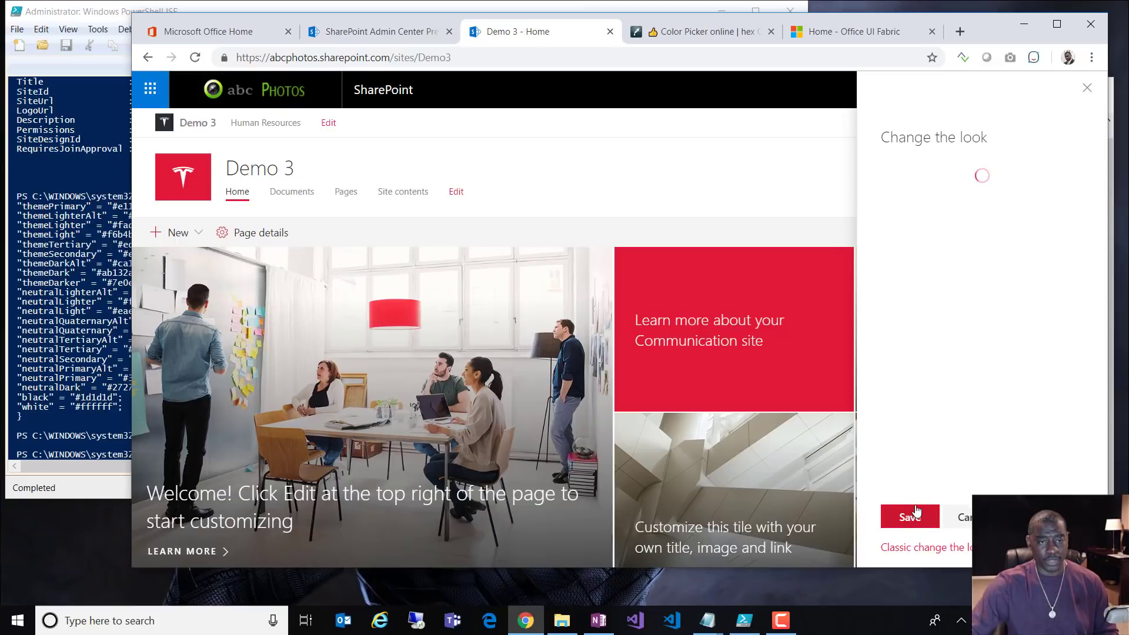
pyautogui.scroll(-10, 955, 371)
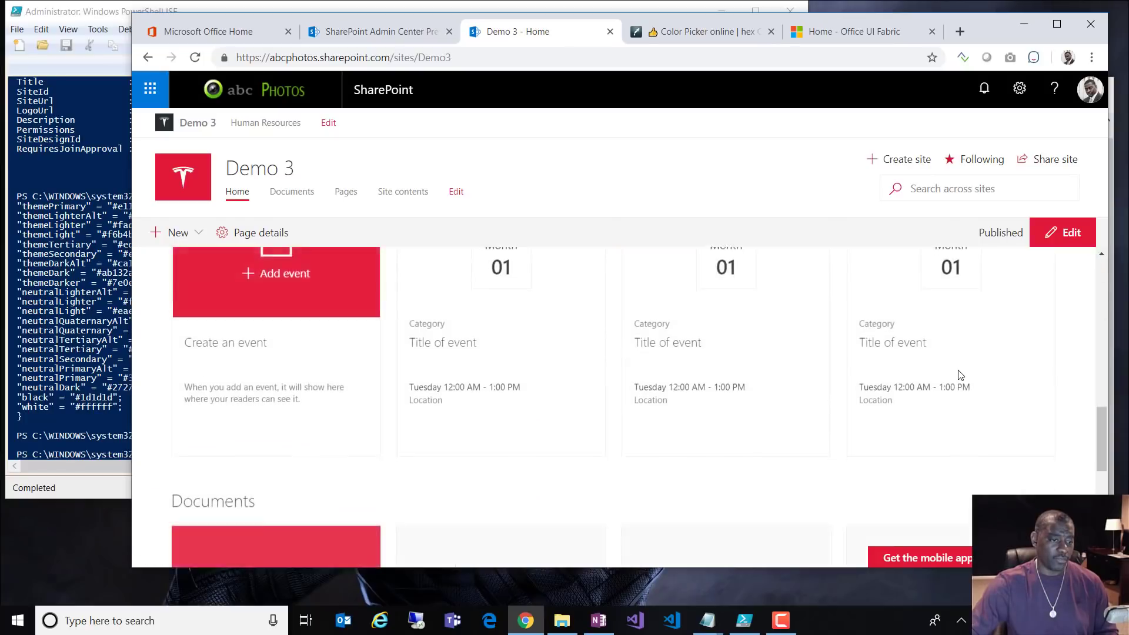
pyautogui.scroll(-5, 958, 376)
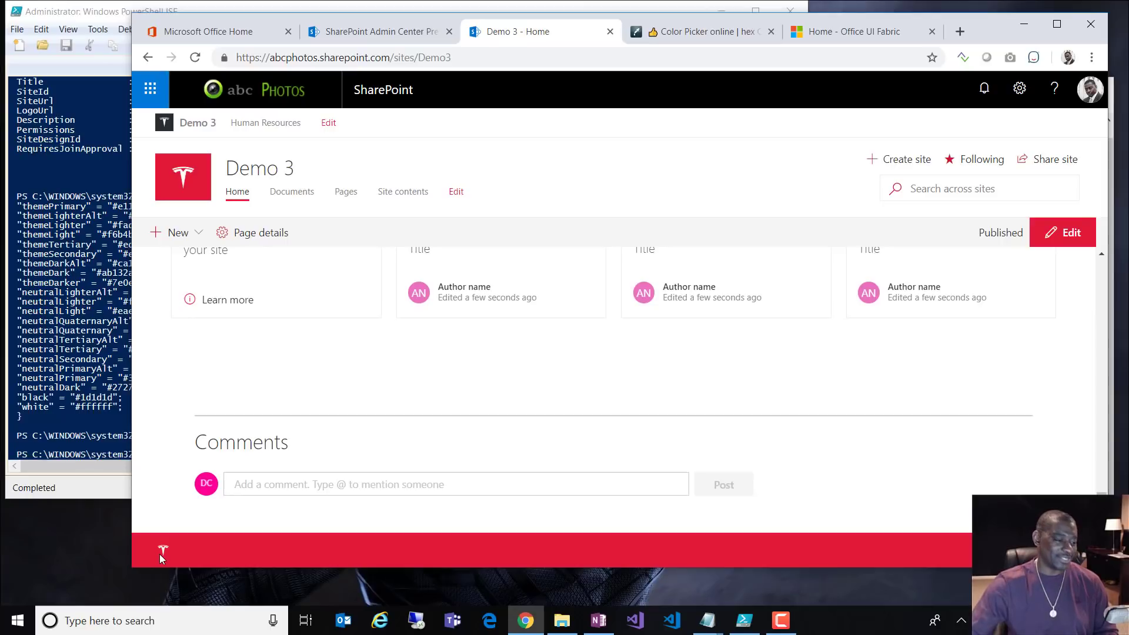
pyautogui.scroll(15, 624, 404)
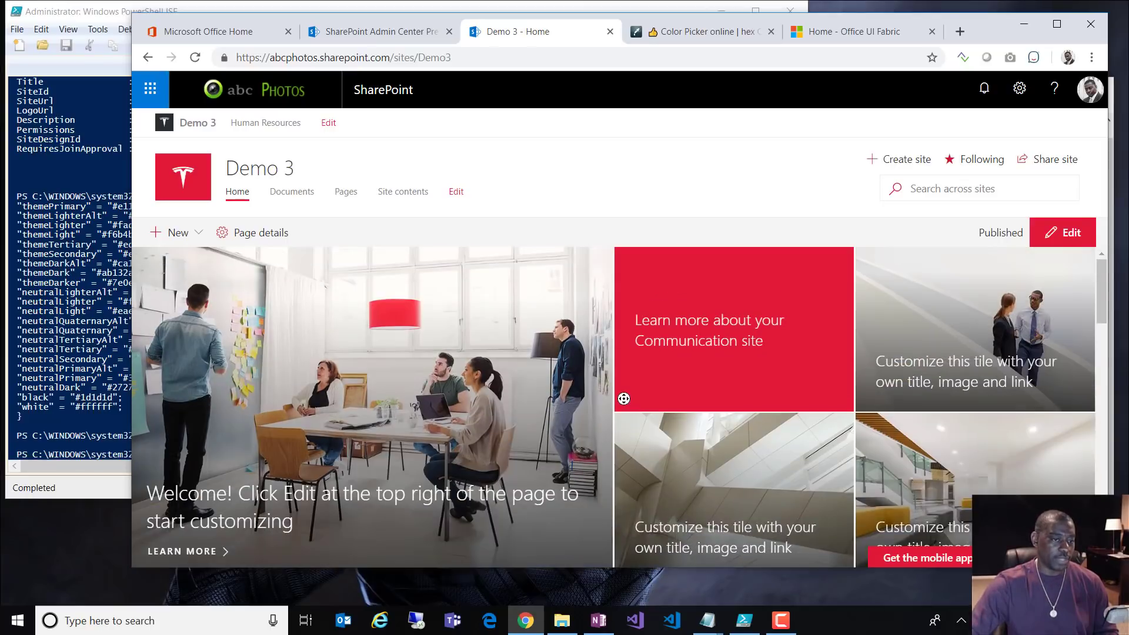
pyautogui.scroll(-10, 623, 398)
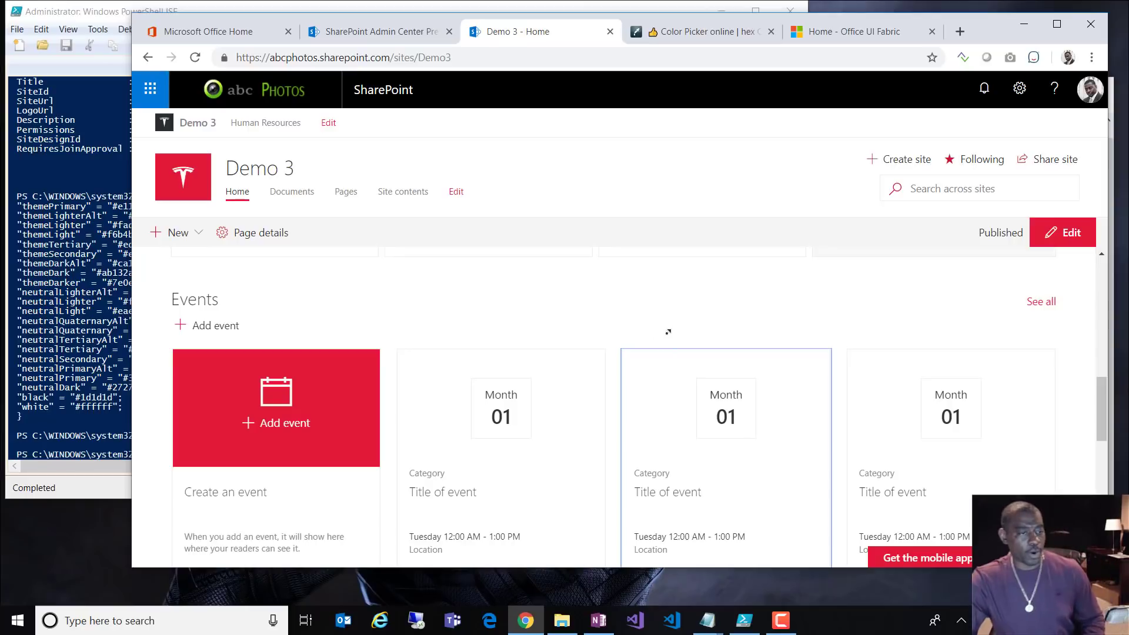
pyautogui.scroll(10, 746, 353)
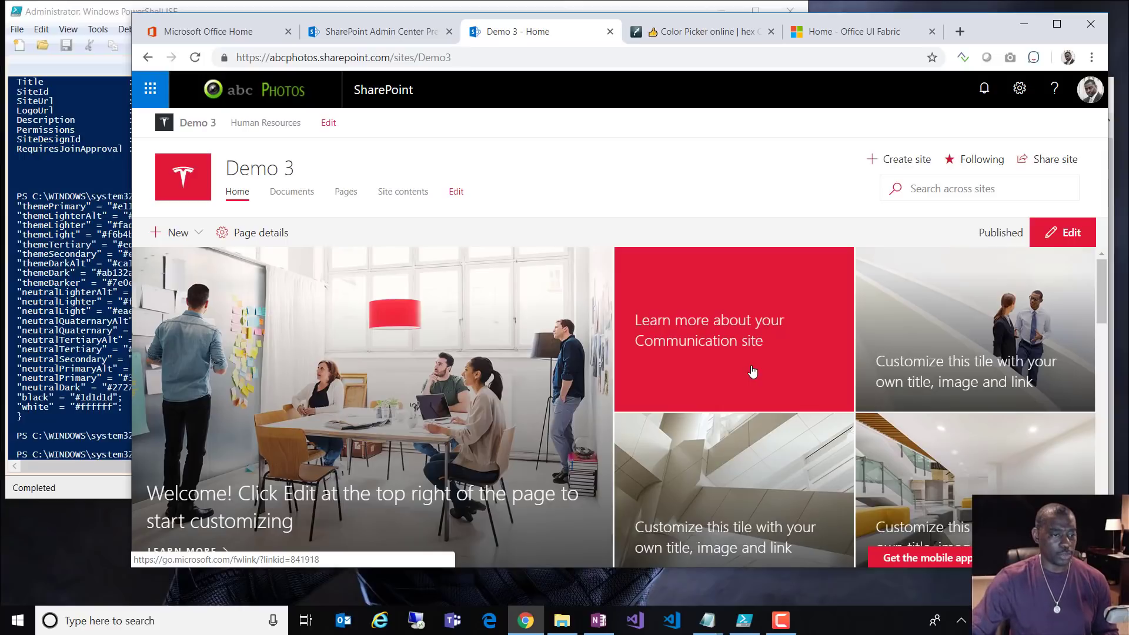
pyautogui.scroll(-6, 753, 371)
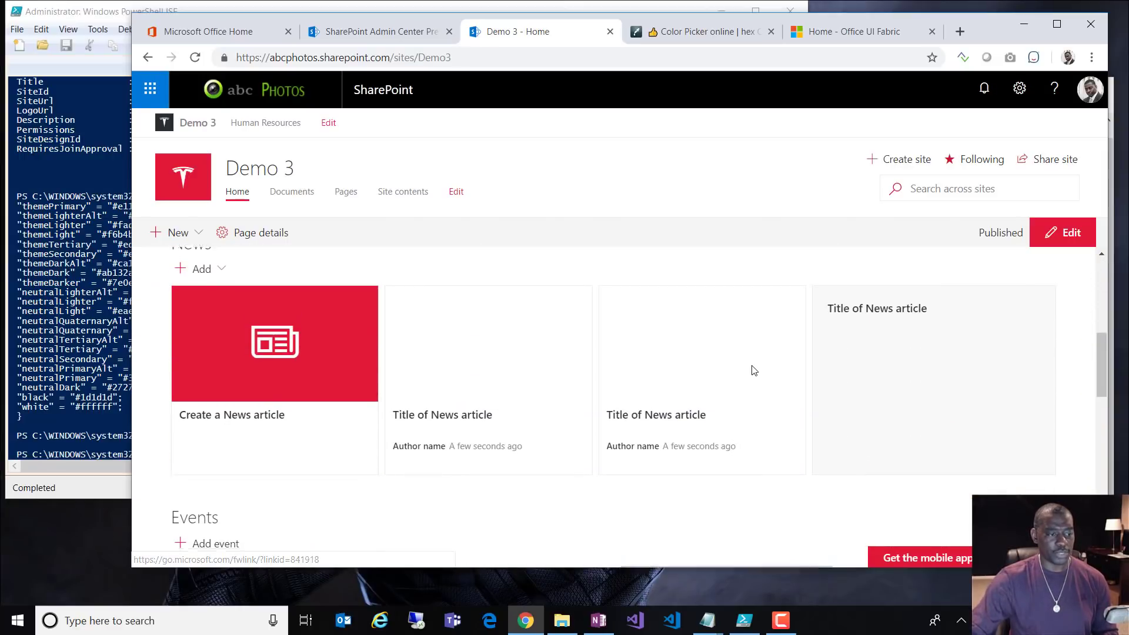
pyautogui.scroll(-3, 753, 370)
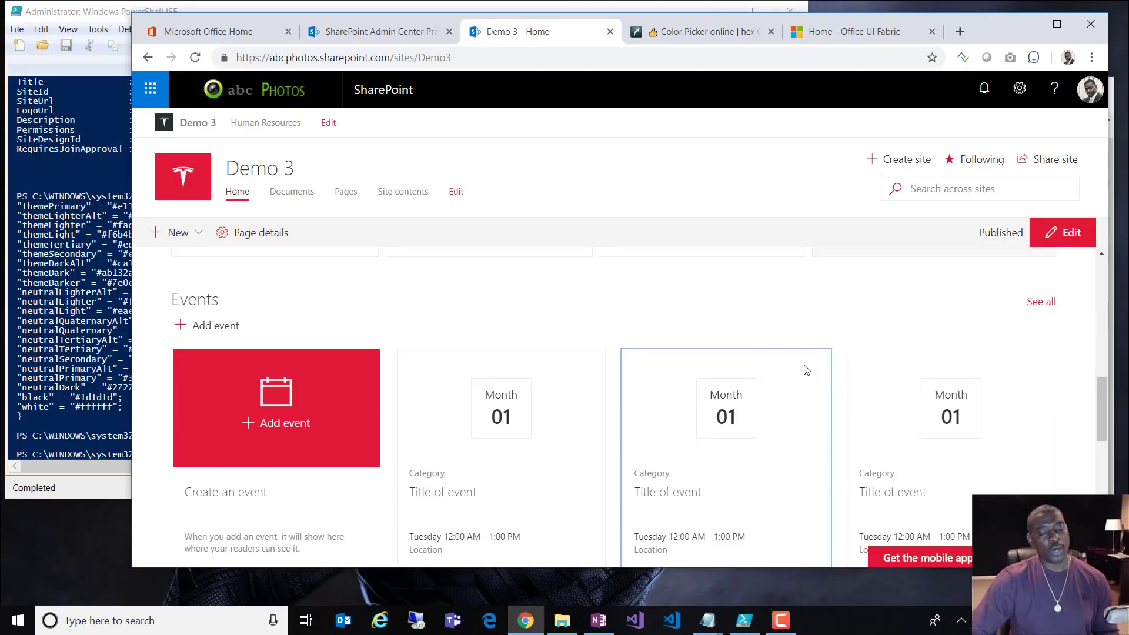
pyautogui.scroll(8, 840, 384)
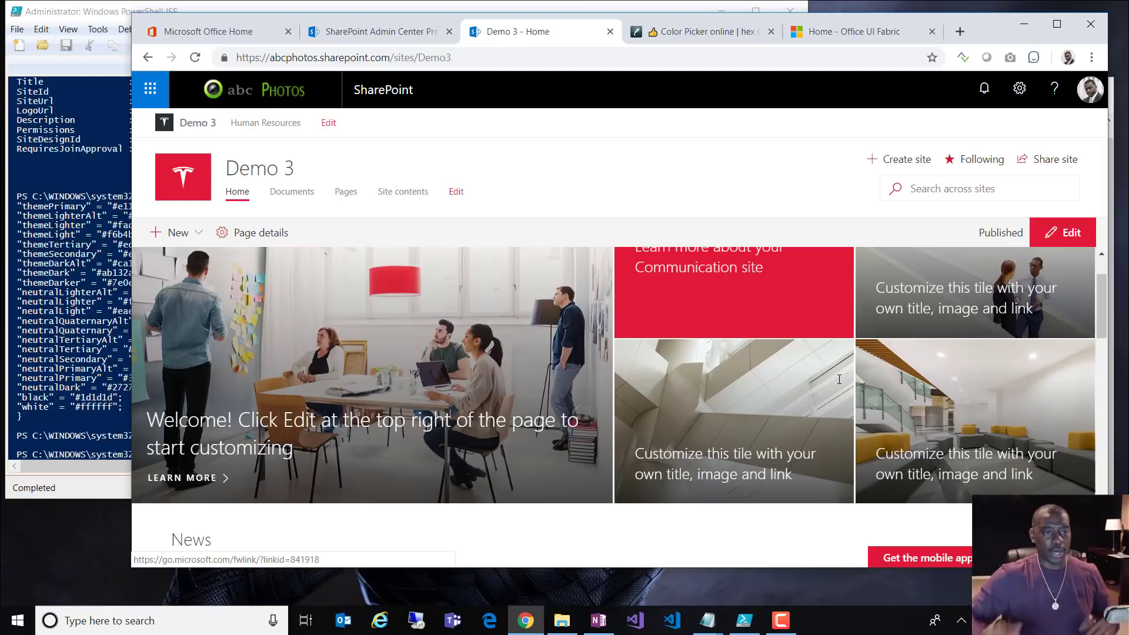
# Step: Switch the homepage to edit mode and change a section's layout to One-third right
pyautogui.click(1055, 234)
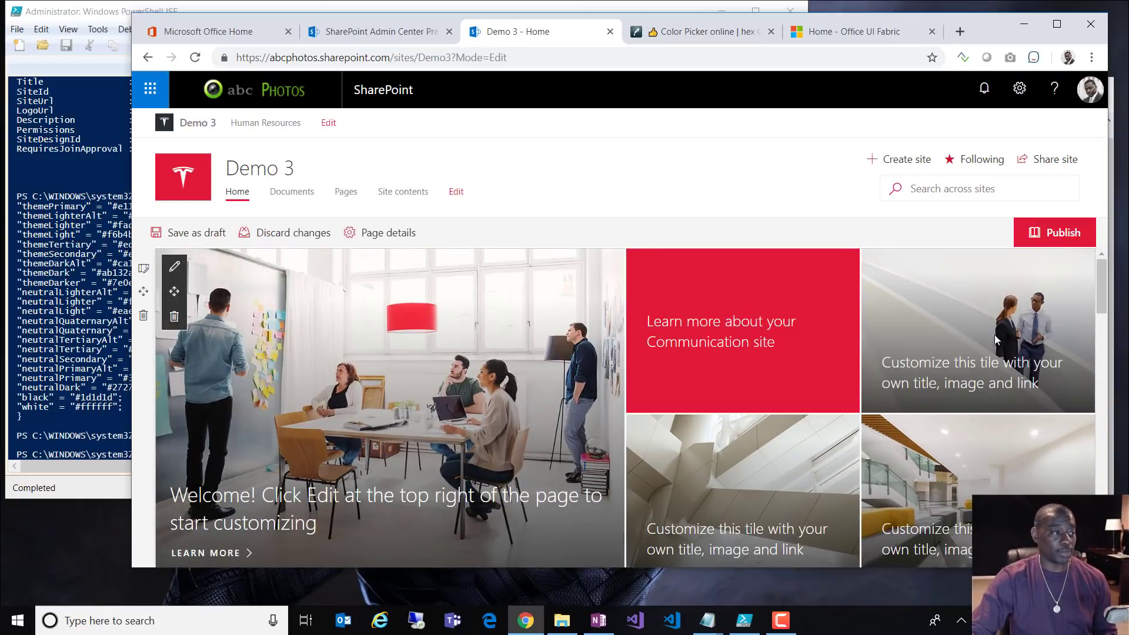
pyautogui.click(143, 269)
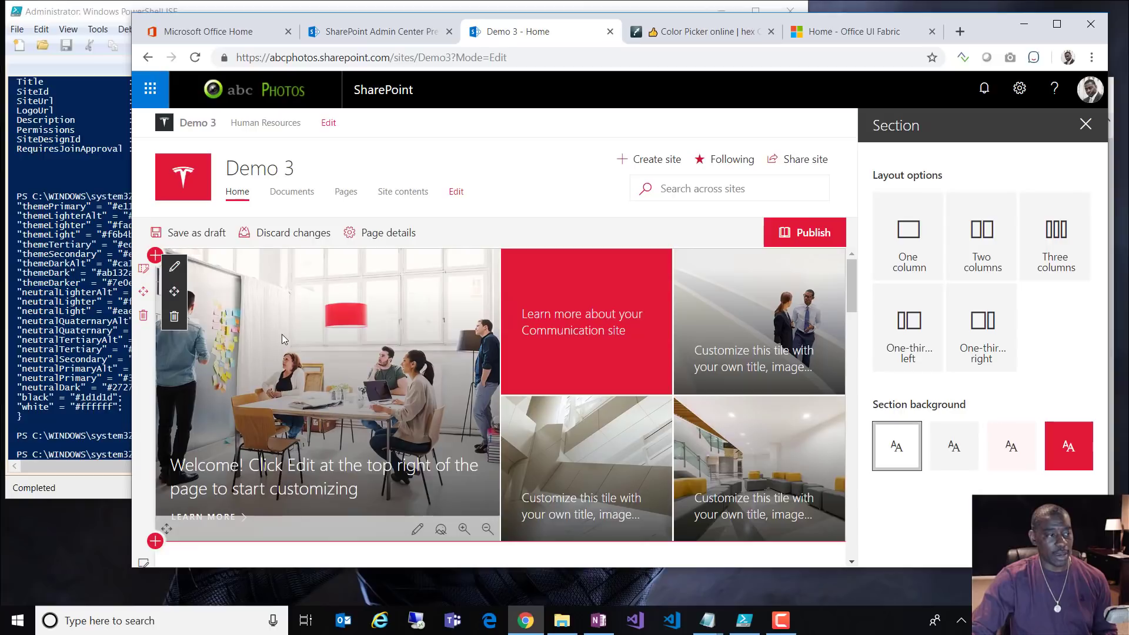
pyautogui.click(1006, 299)
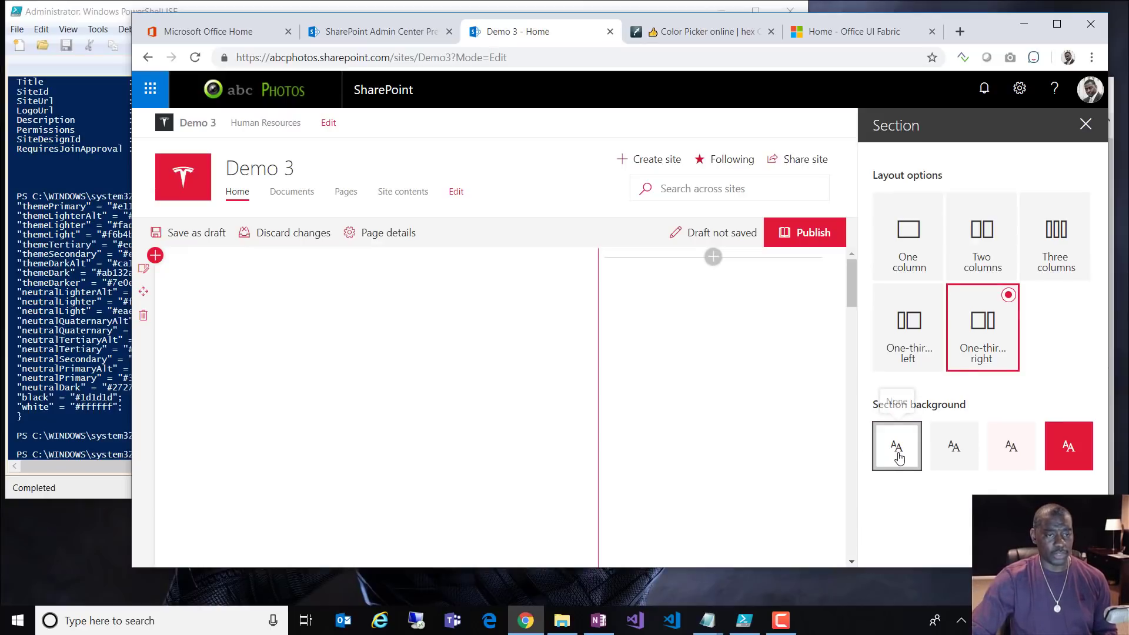
pyautogui.click(1085, 125)
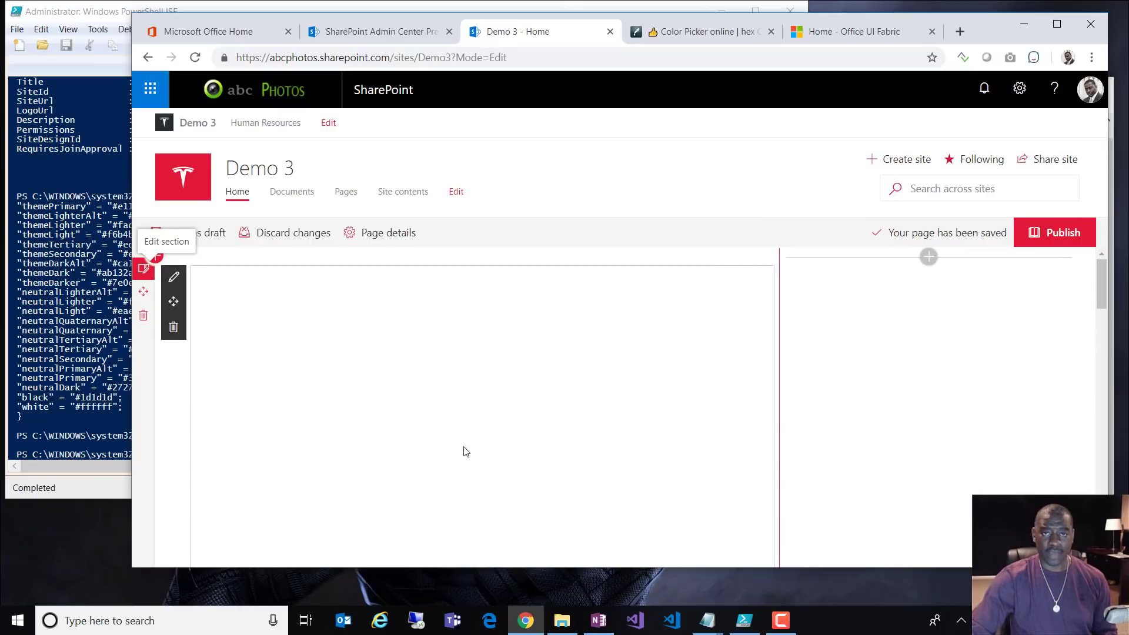
# Step: Add a Quick links web part to the section's right column, found by searching 'qui'
pyautogui.click(928, 256)
pyautogui.write('qui')
pyautogui.click(925, 346)
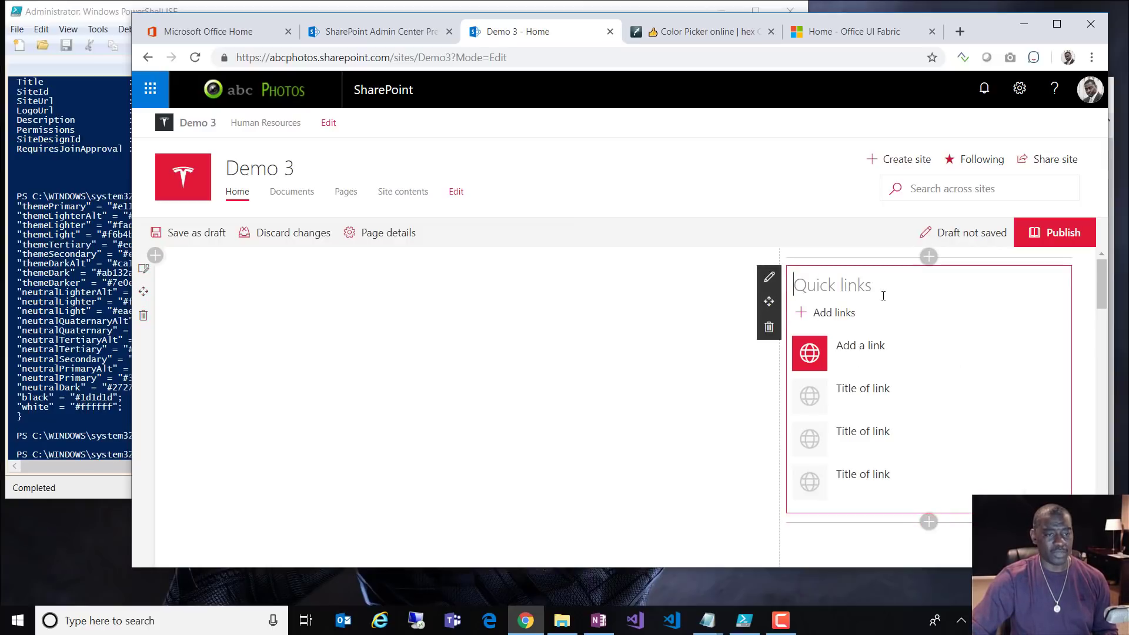
pyautogui.click(143, 272)
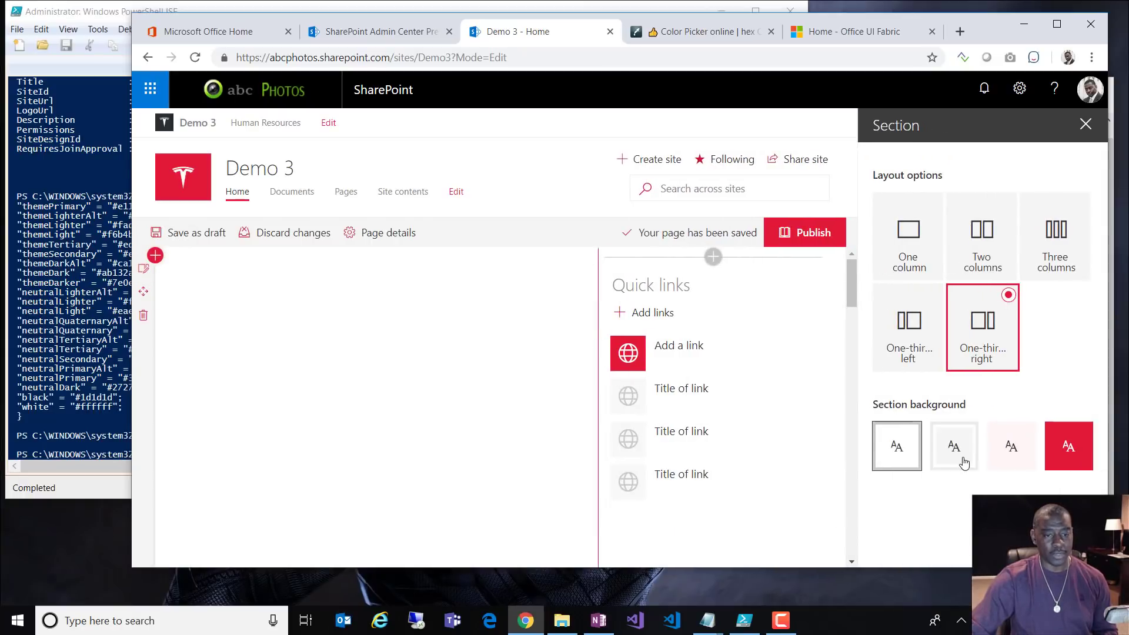
pyautogui.click(955, 464)
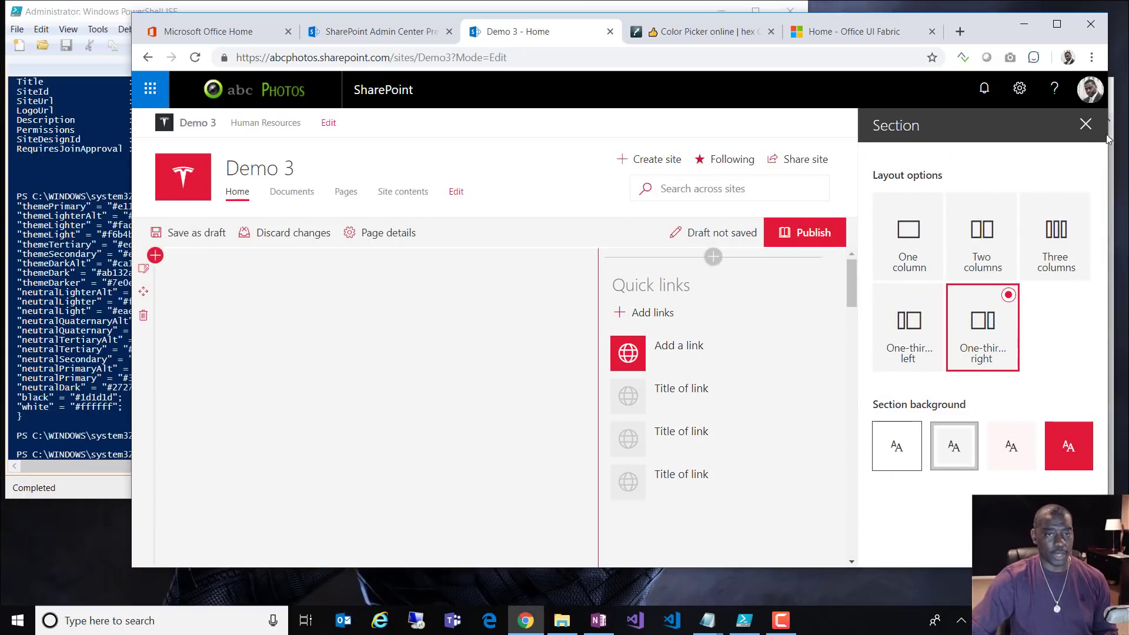
pyautogui.click(1085, 124)
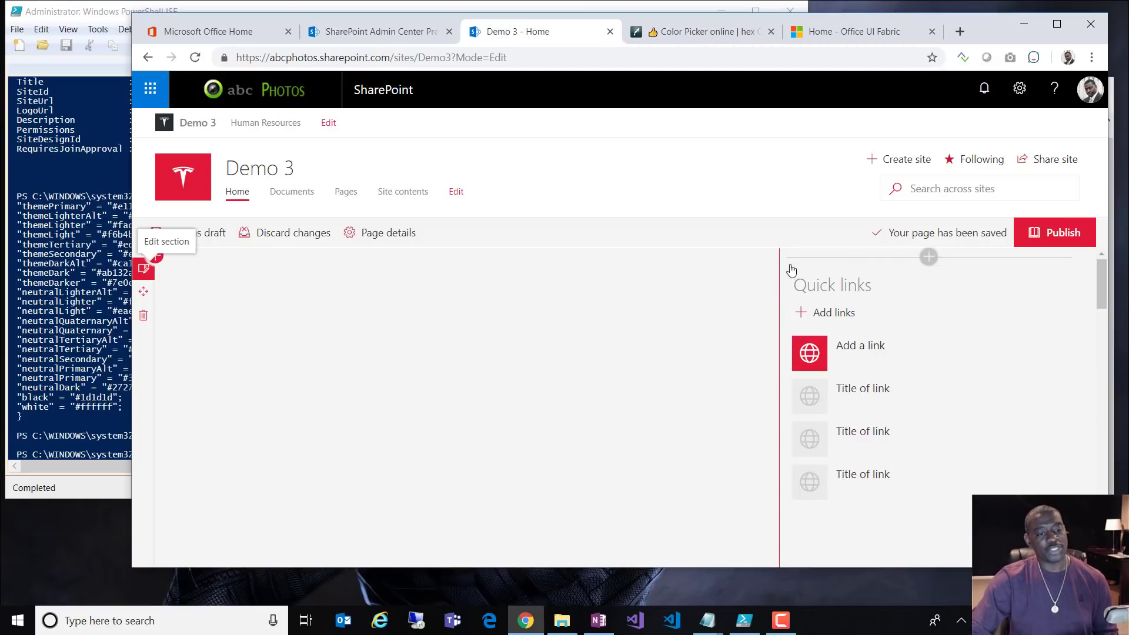
pyautogui.scroll(-10, 795, 282)
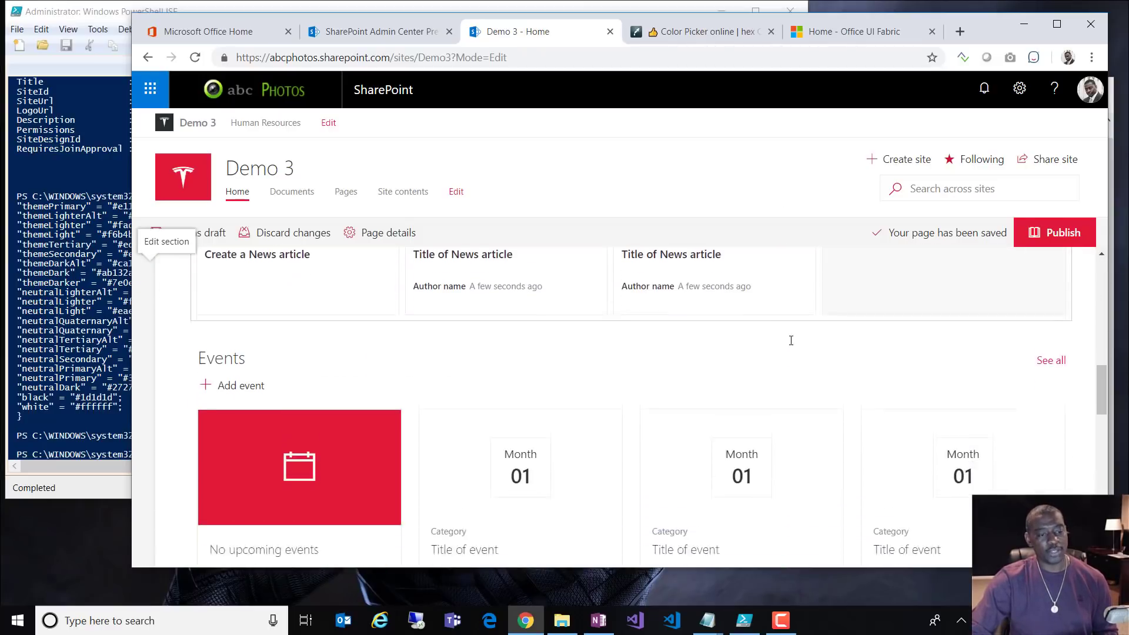
pyautogui.scroll(-6, 791, 340)
pyautogui.scroll(3, 789, 345)
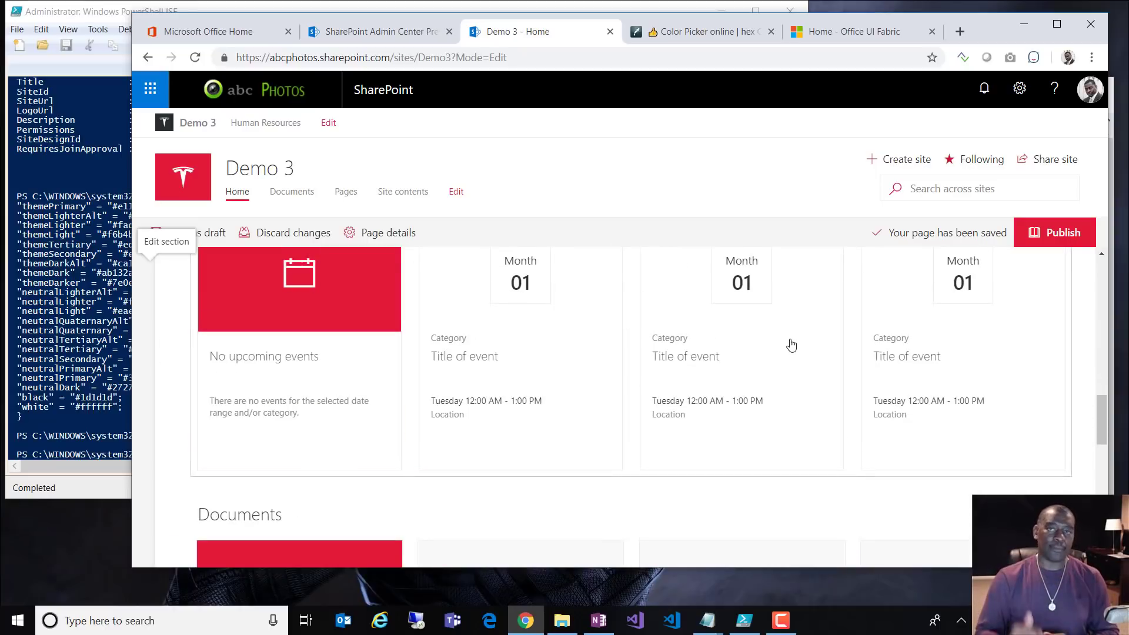
# Step: Save the Demo 3 home page as a draft, reload it, and return to edit mode
pyautogui.scroll(5, 800, 384)
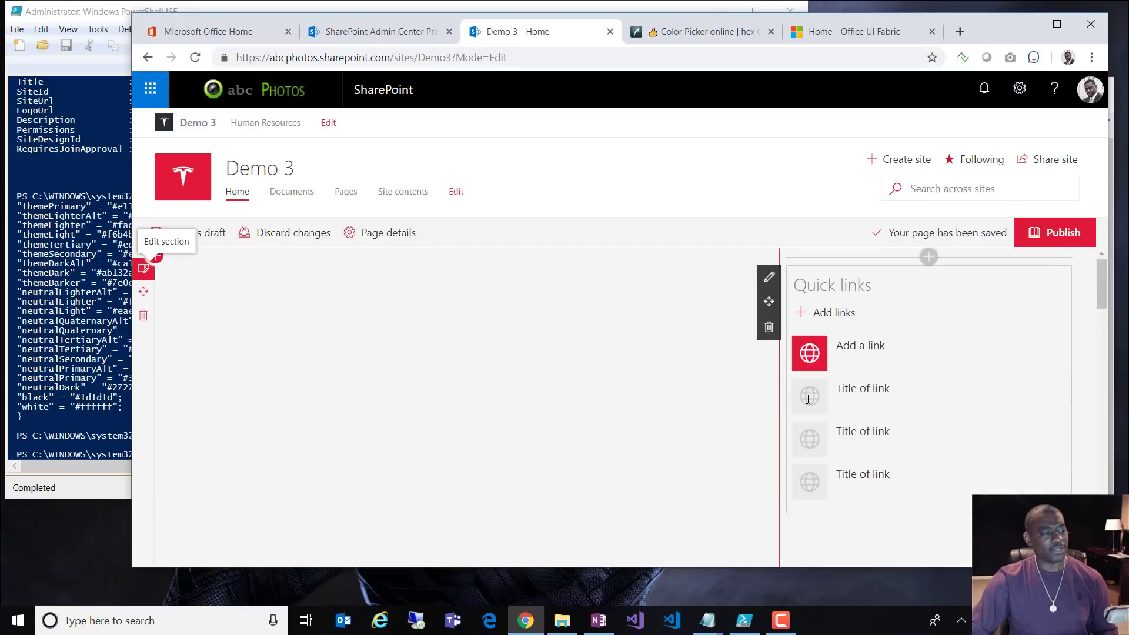
pyautogui.click(209, 243)
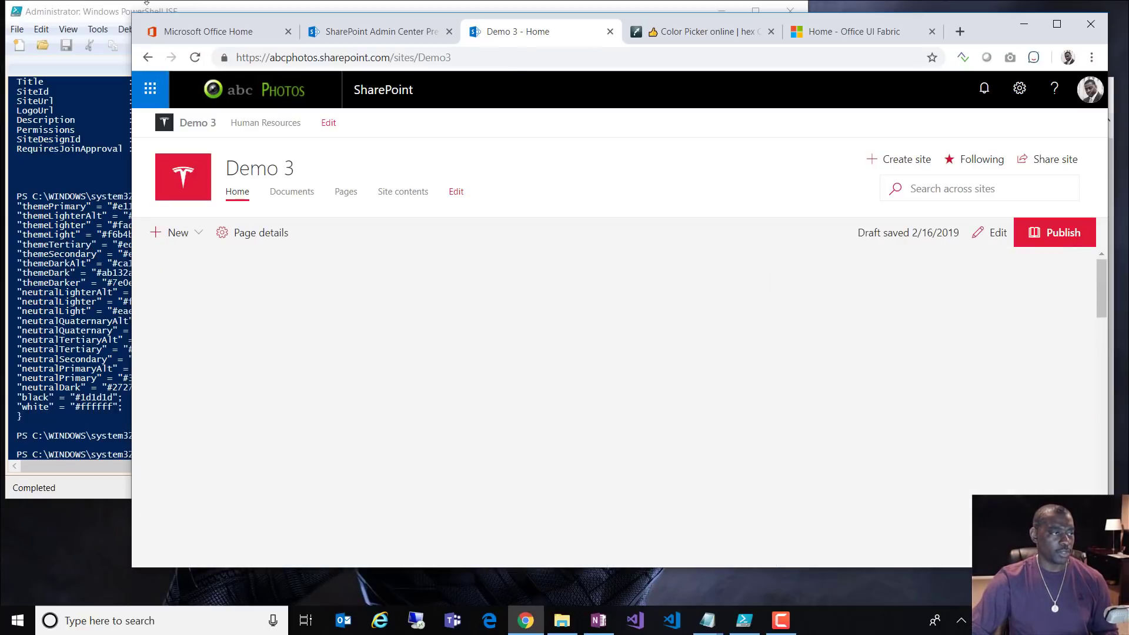
pyautogui.click(195, 57)
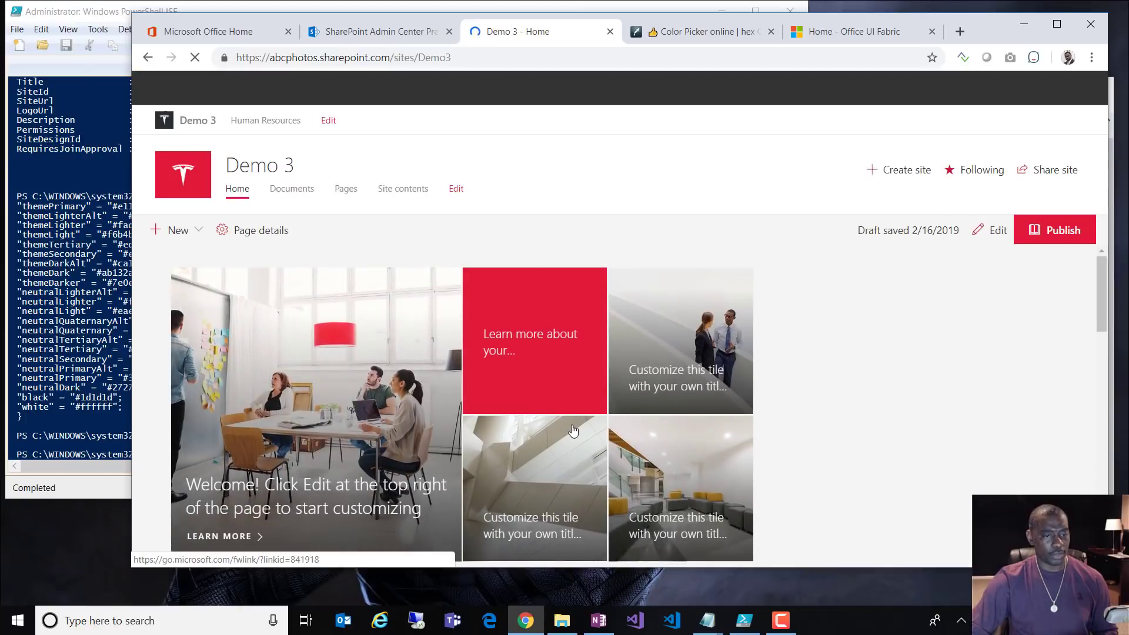
pyautogui.click(992, 232)
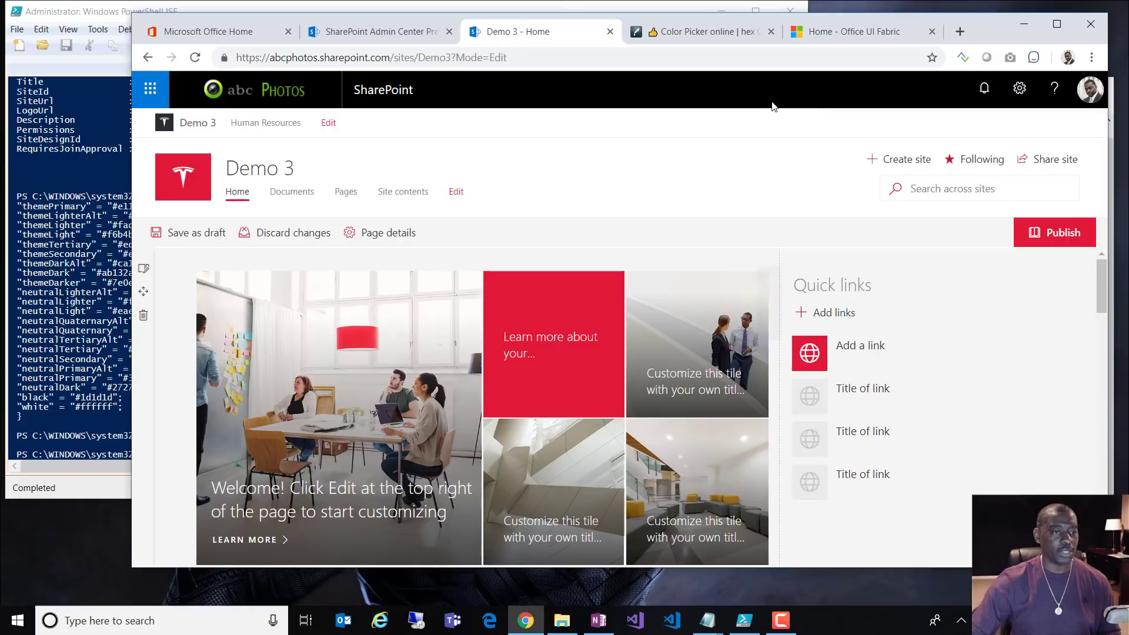
pyautogui.scroll(-5, 811, 383)
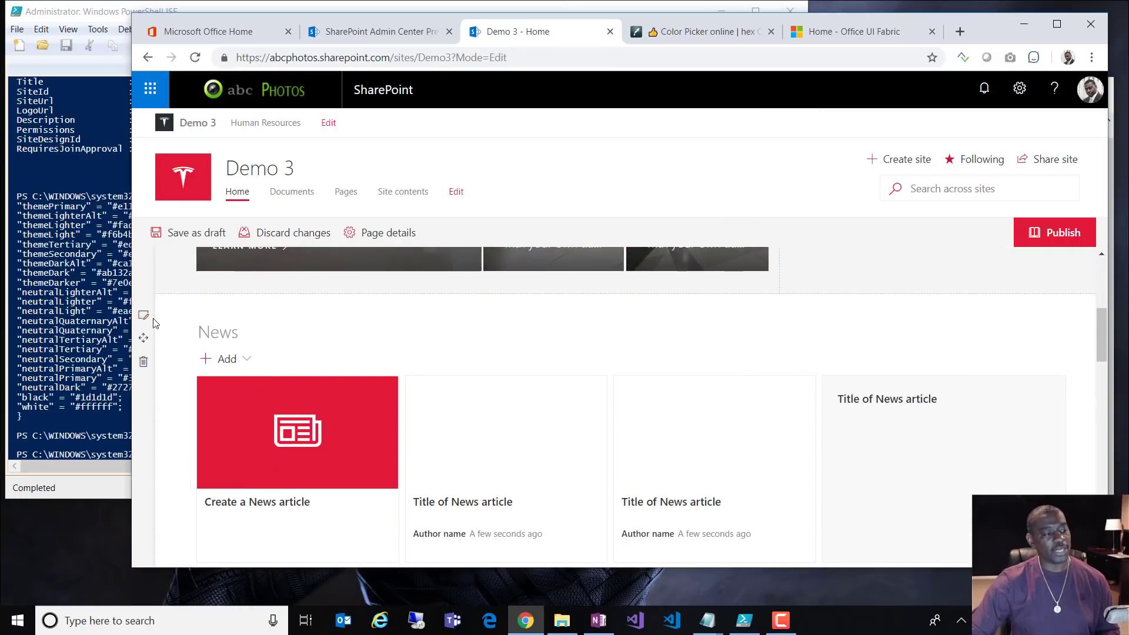
# Step: Add a two-column section above News, moving News into the left column and Events into the right
pyautogui.click(155, 293)
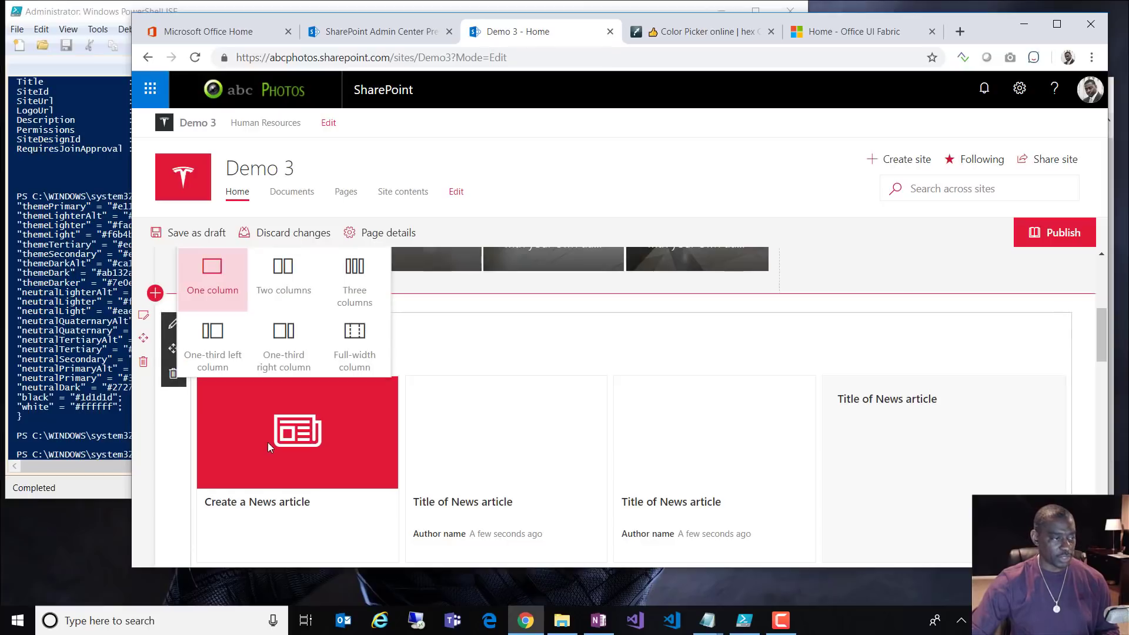
pyautogui.click(284, 276)
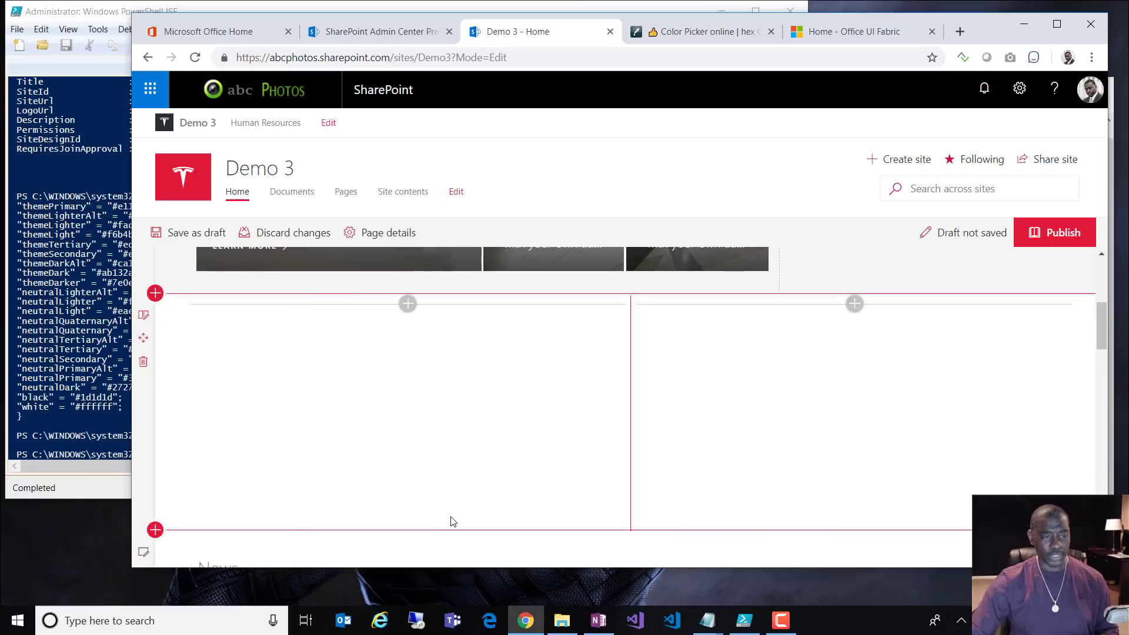
pyautogui.scroll(-3, 492, 482)
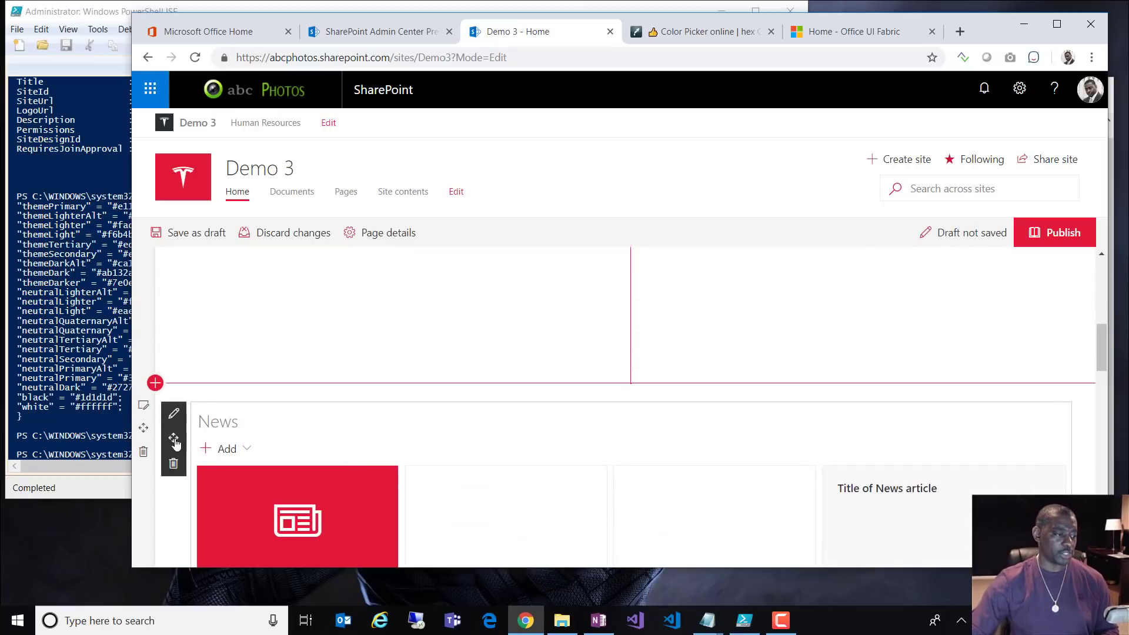
pyautogui.moveTo(174, 438); pyautogui.dragTo(222, 329)
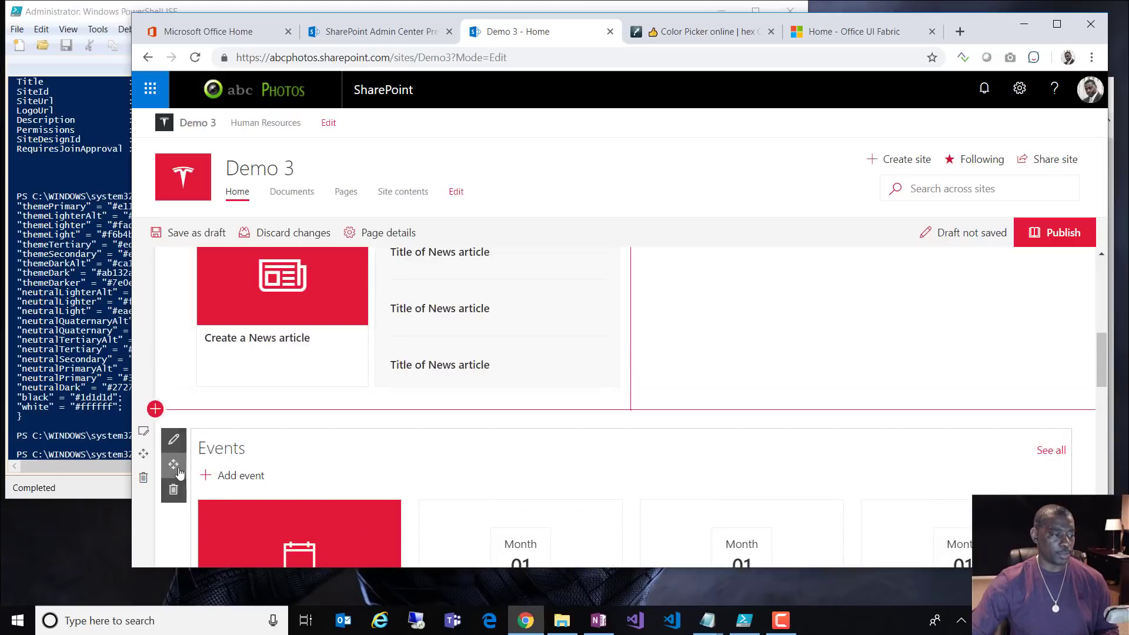
pyautogui.moveTo(173, 464); pyautogui.dragTo(743, 364)
pyautogui.scroll(-4, 752, 353)
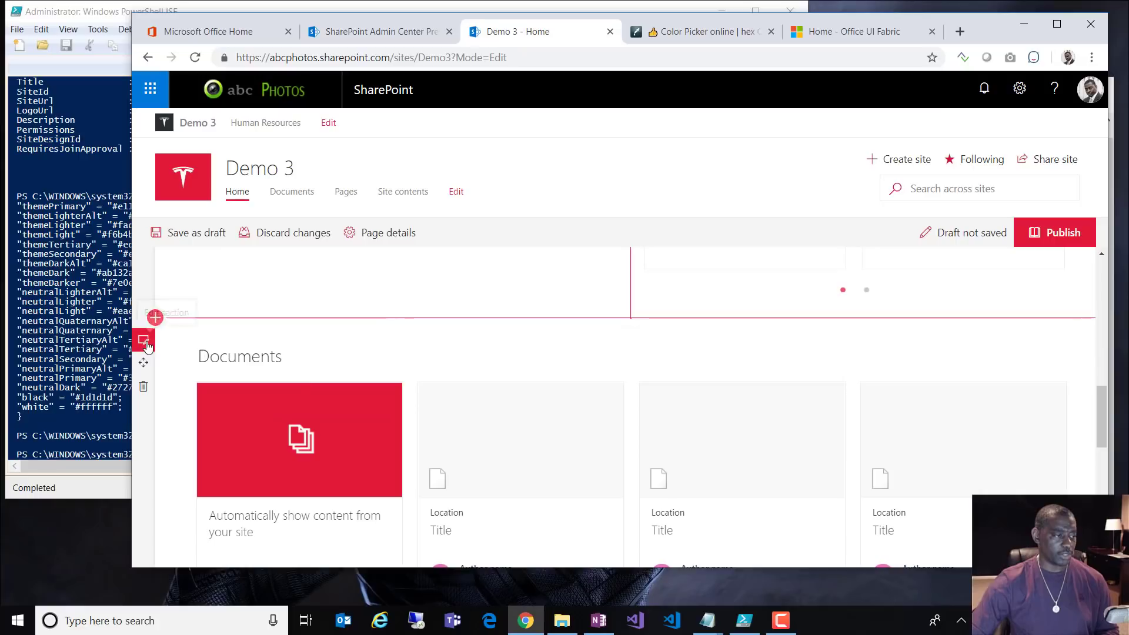
# Step: Make the Documents section three columns, move Quick links to column three, and add a Sites web part in the middle
pyautogui.click(144, 339)
pyautogui.click(1085, 217)
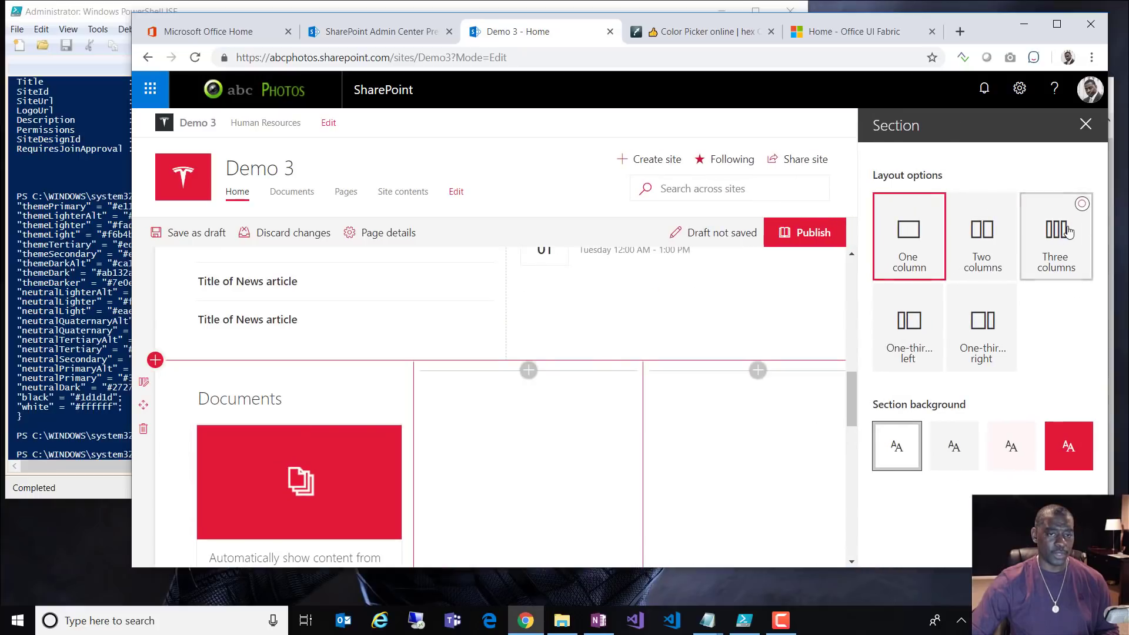
pyautogui.scroll(-3, 599, 465)
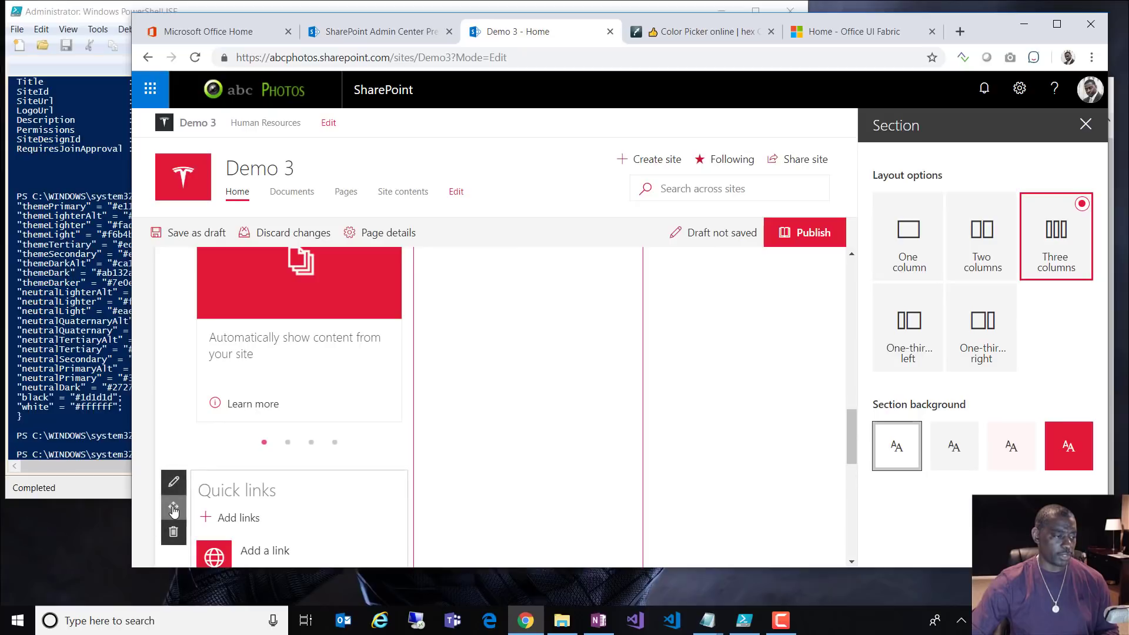
pyautogui.moveTo(173, 506); pyautogui.dragTo(743, 457)
pyautogui.scroll(2, 647, 411)
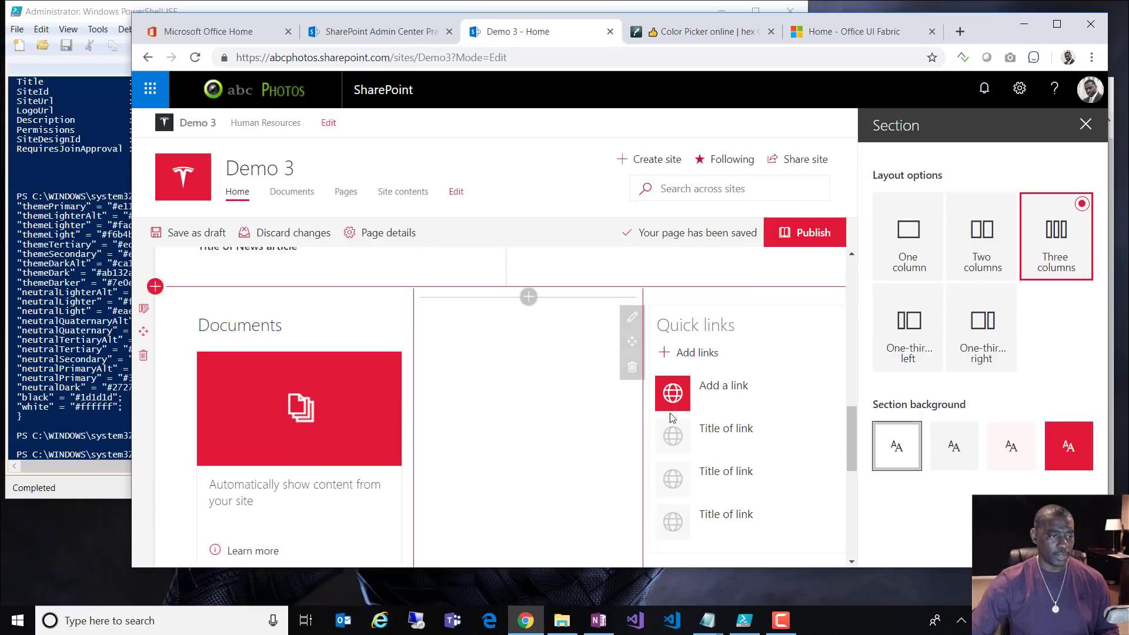
pyautogui.click(528, 297)
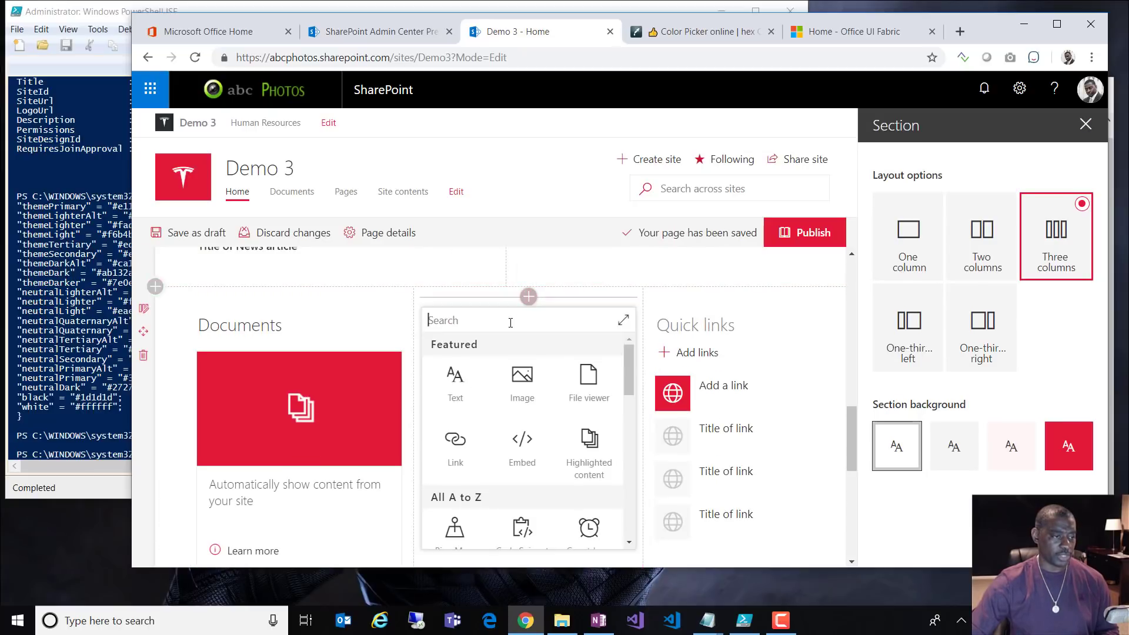
pyautogui.write('site')
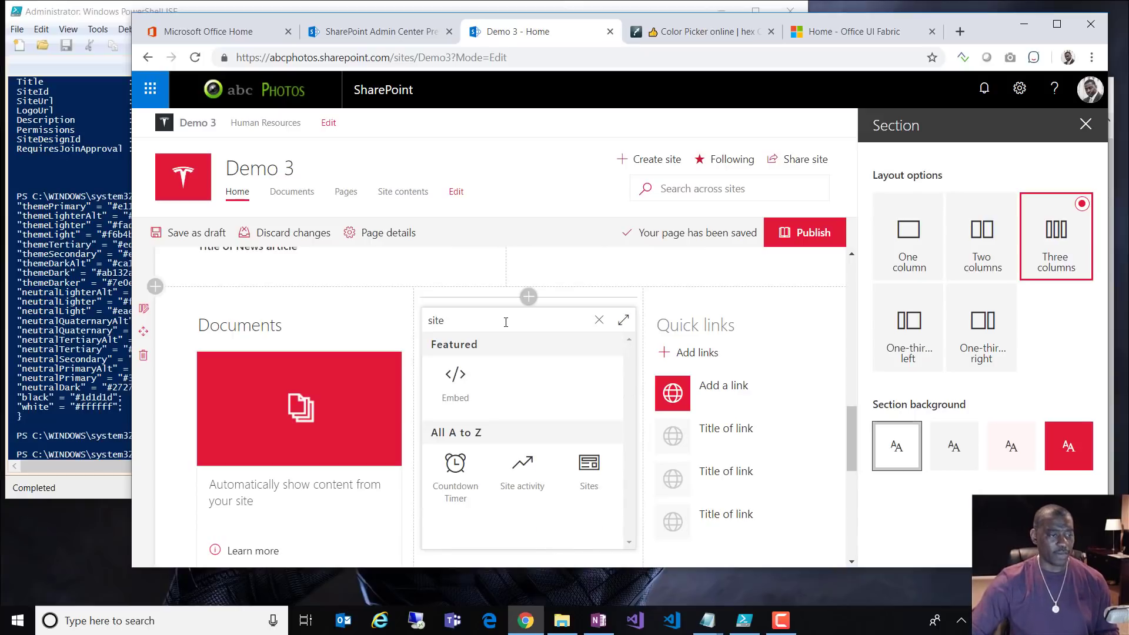
pyautogui.click(576, 475)
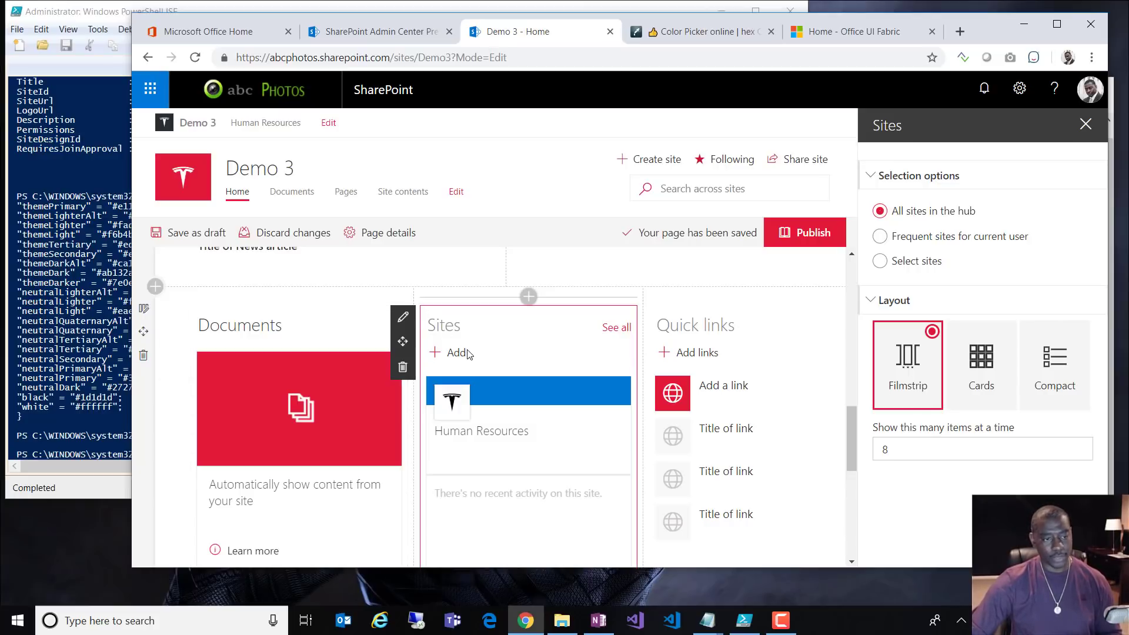
# Step: Retitle Quick links to 'Featured Links' and set the Sites web part layout to Compact
pyautogui.click(704, 325)
pyautogui.hotkey('ctrl', 'a')
pyautogui.write('Featu')
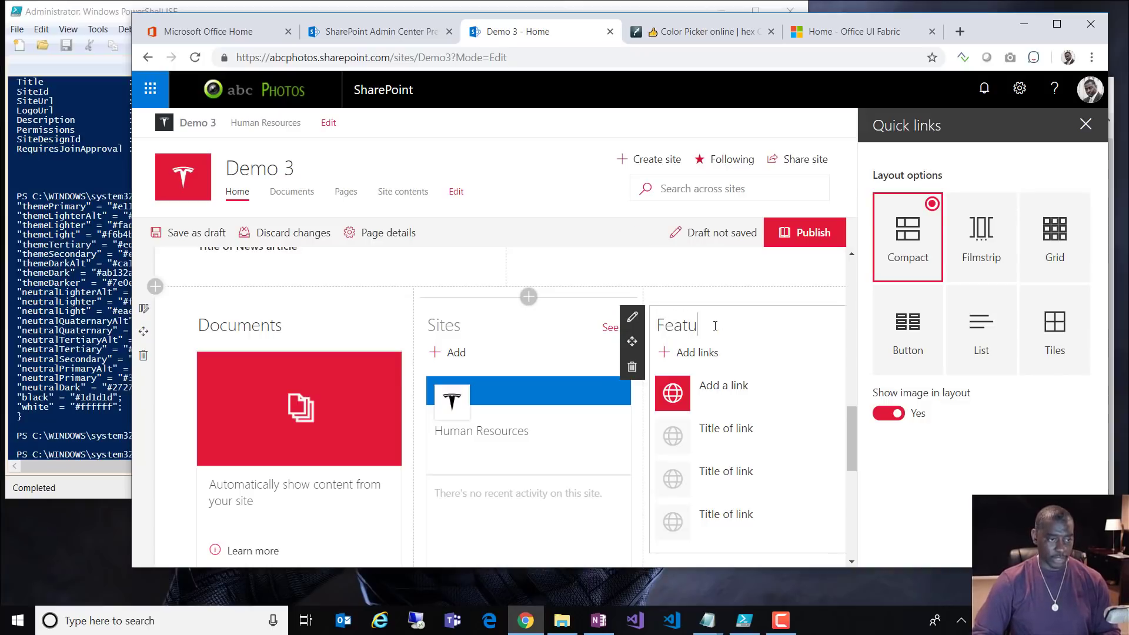
pyautogui.write('red Links')
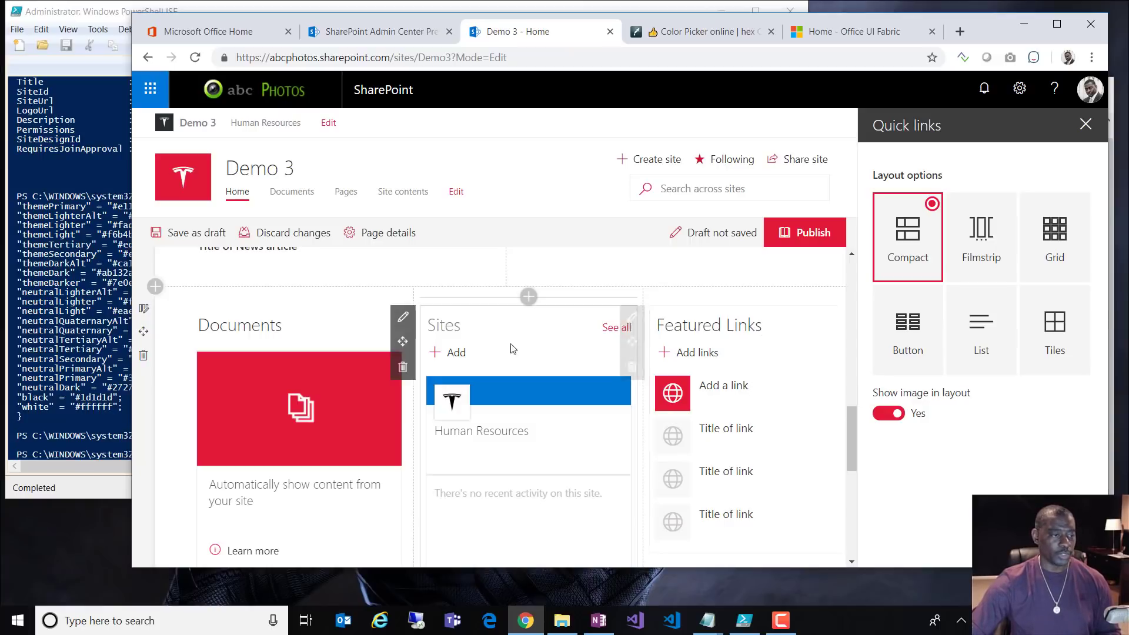
pyautogui.click(402, 319)
pyautogui.click(402, 319)
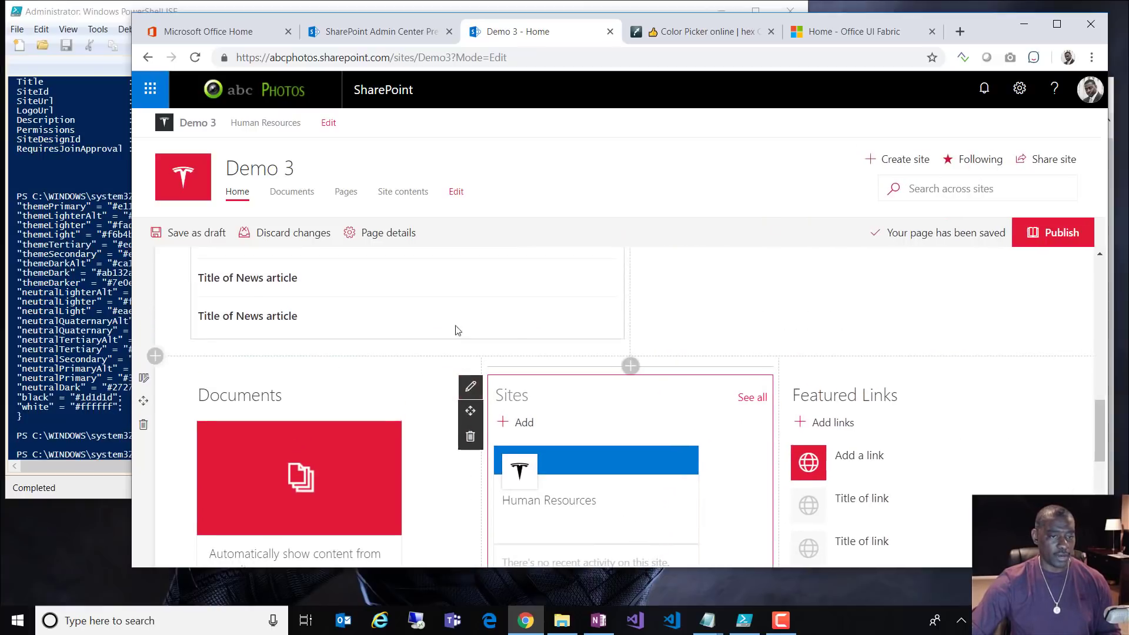
pyautogui.click(472, 275)
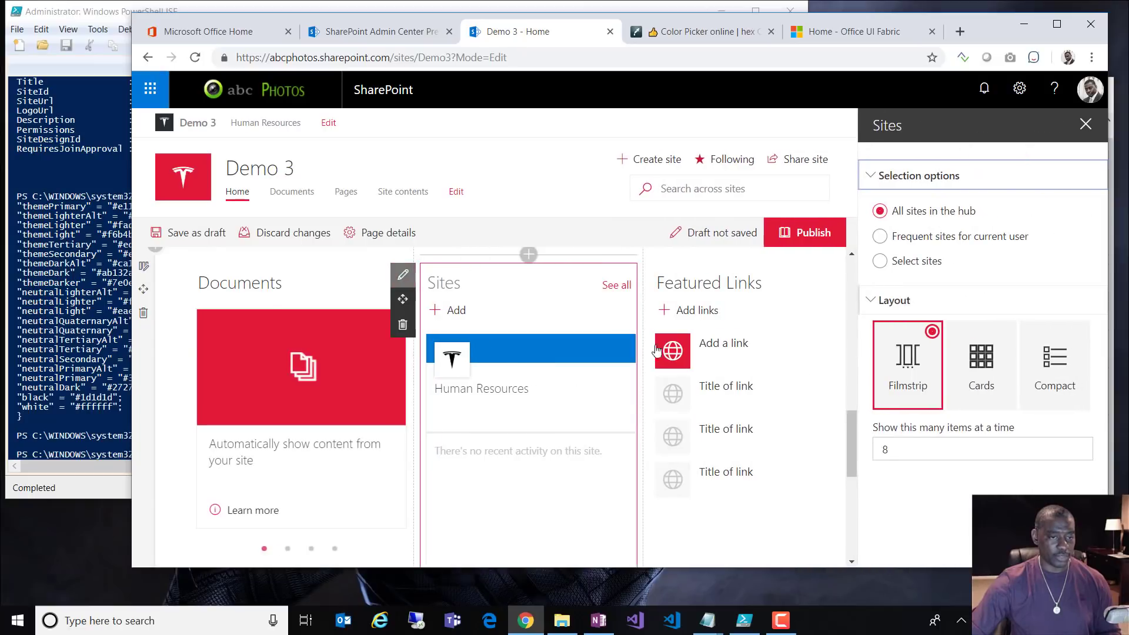
pyautogui.click(1060, 339)
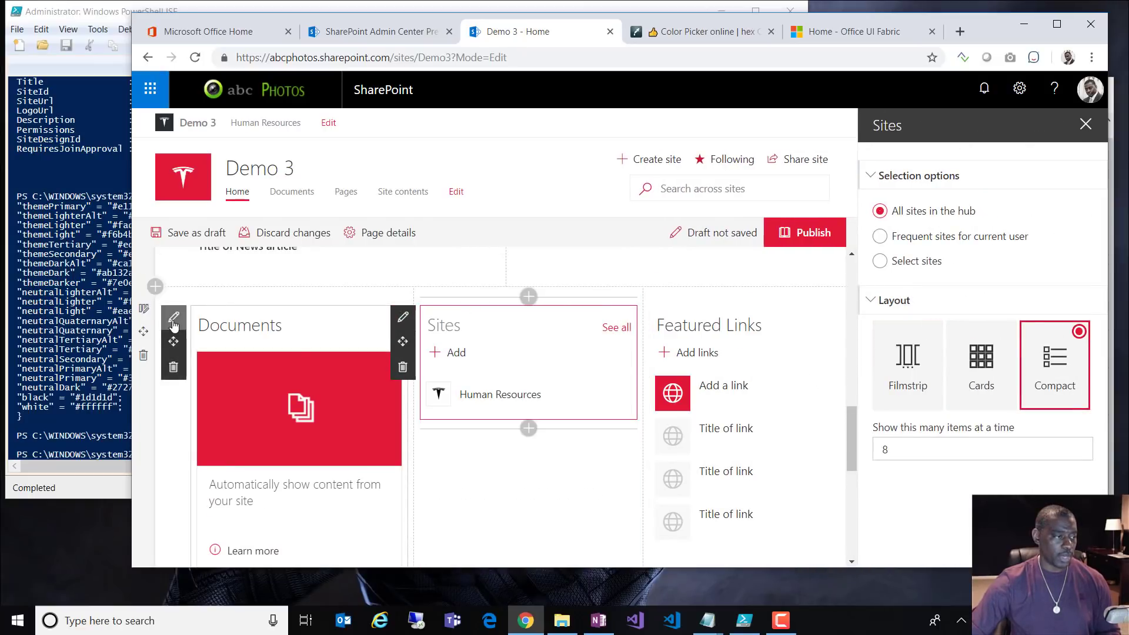
# Step: Set the Documents web part's Source to All sites, Type to Documents, and Document type to Any
pyautogui.click(174, 320)
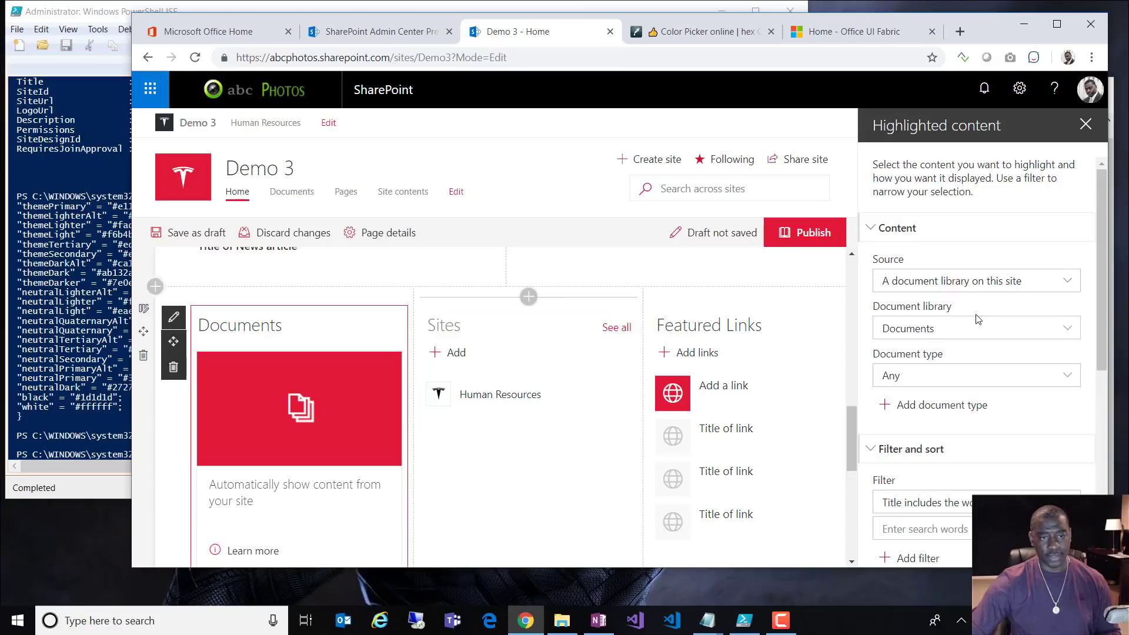
pyautogui.scroll(-6, 977, 319)
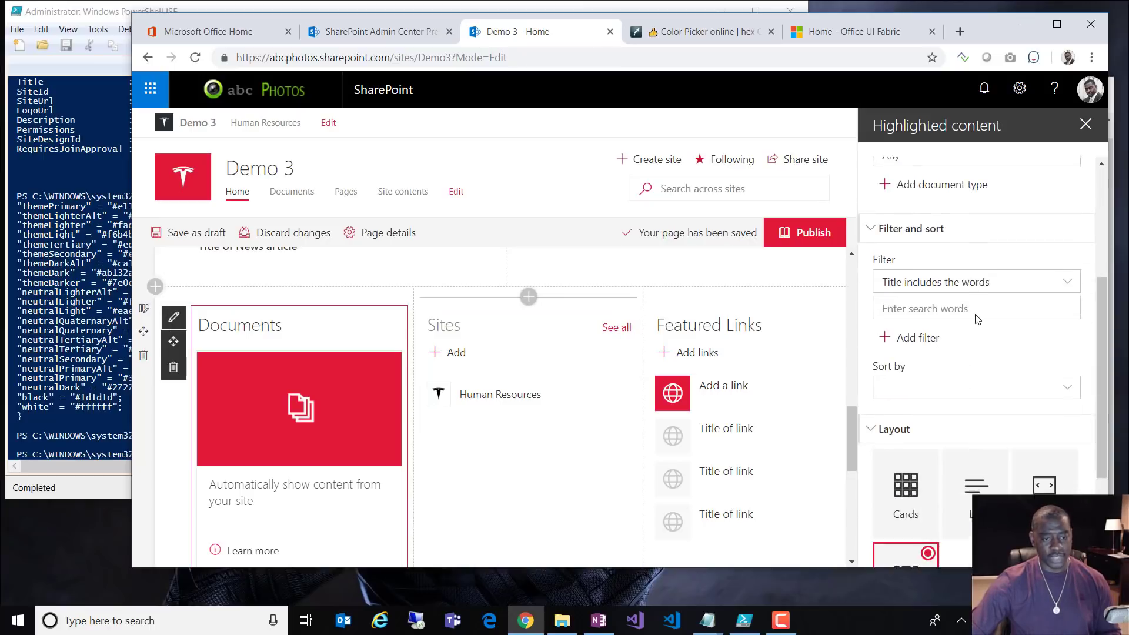
pyautogui.scroll(6, 976, 319)
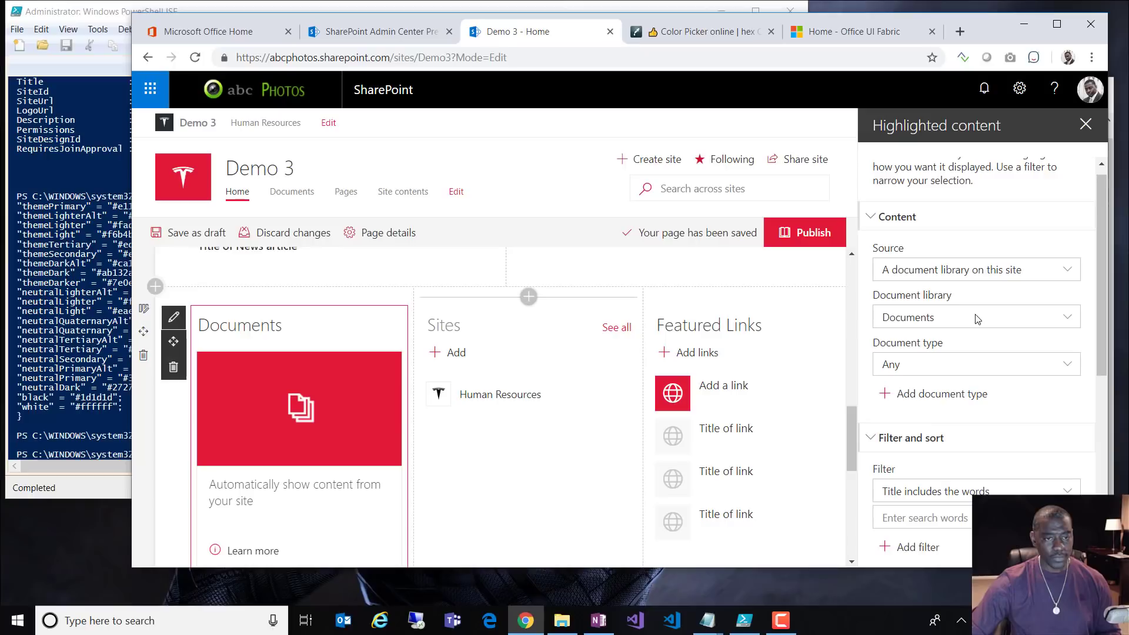
pyautogui.click(949, 275)
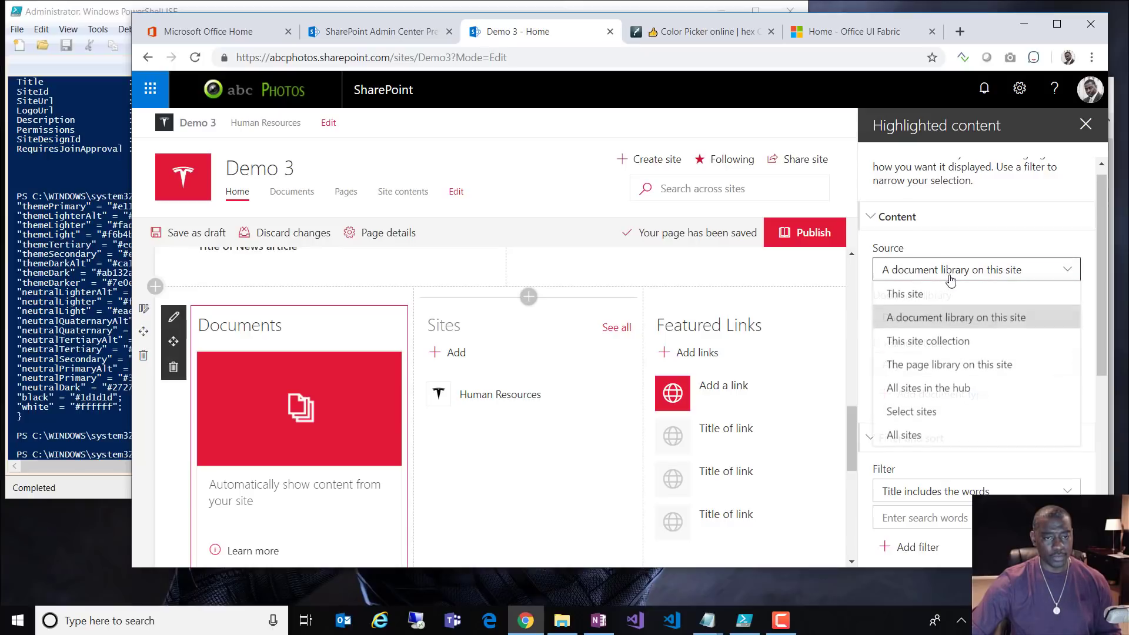
pyautogui.click(916, 437)
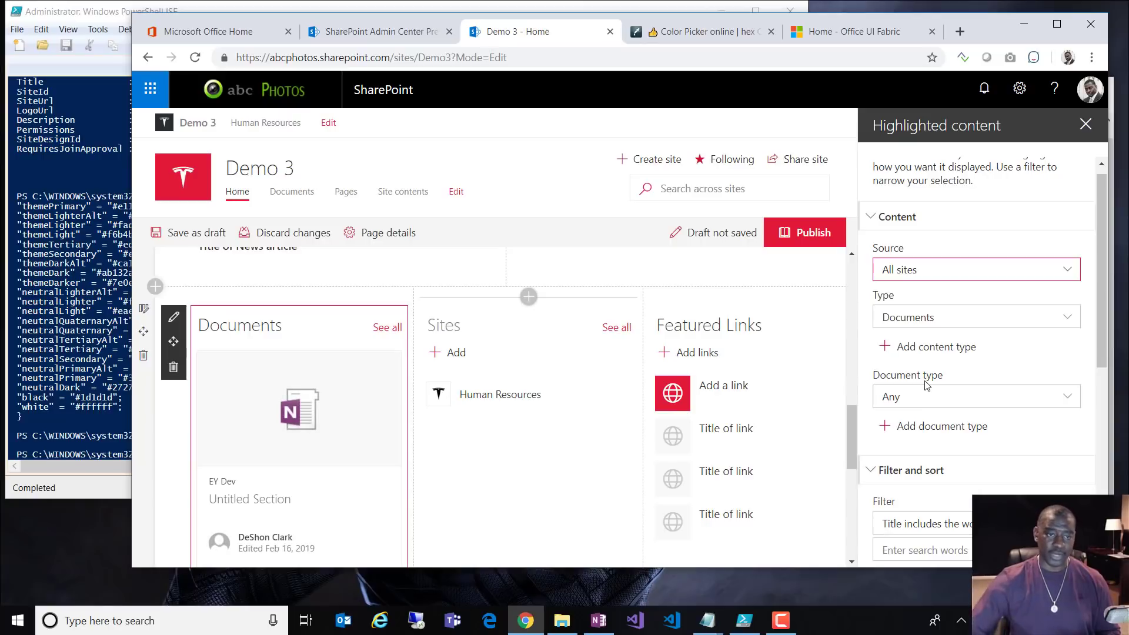
pyautogui.click(975, 280)
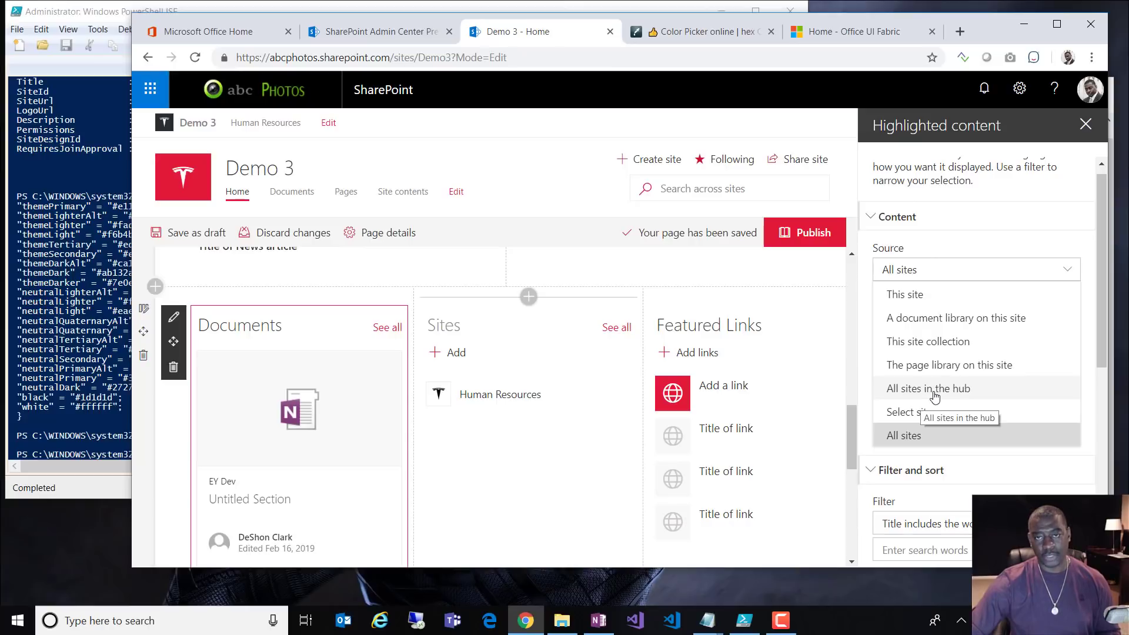
pyautogui.click(913, 439)
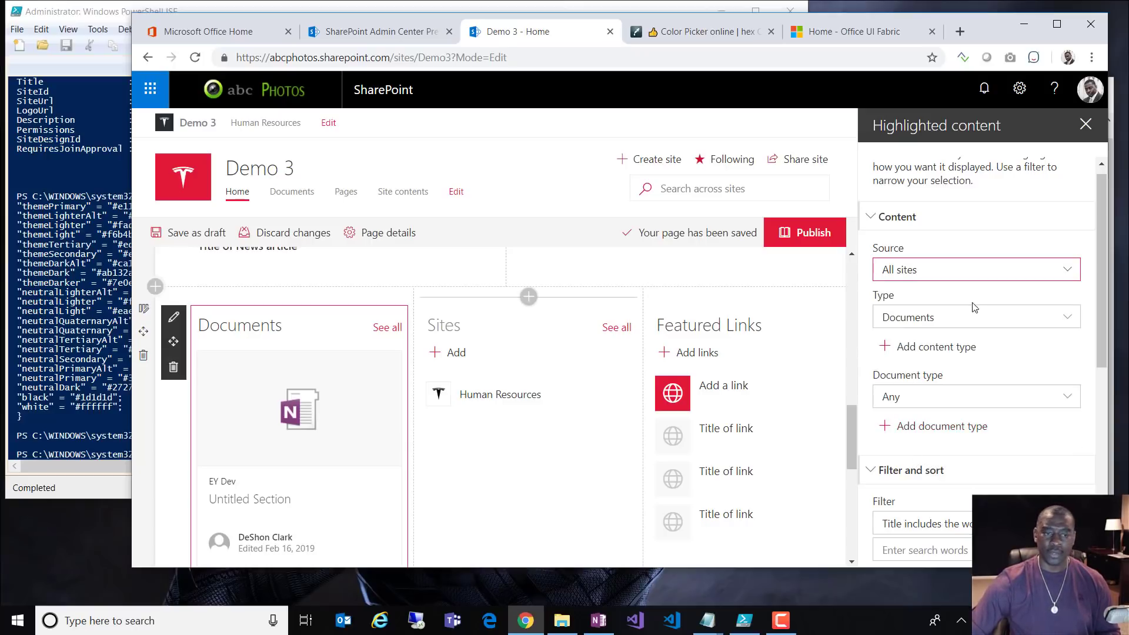
pyautogui.click(945, 320)
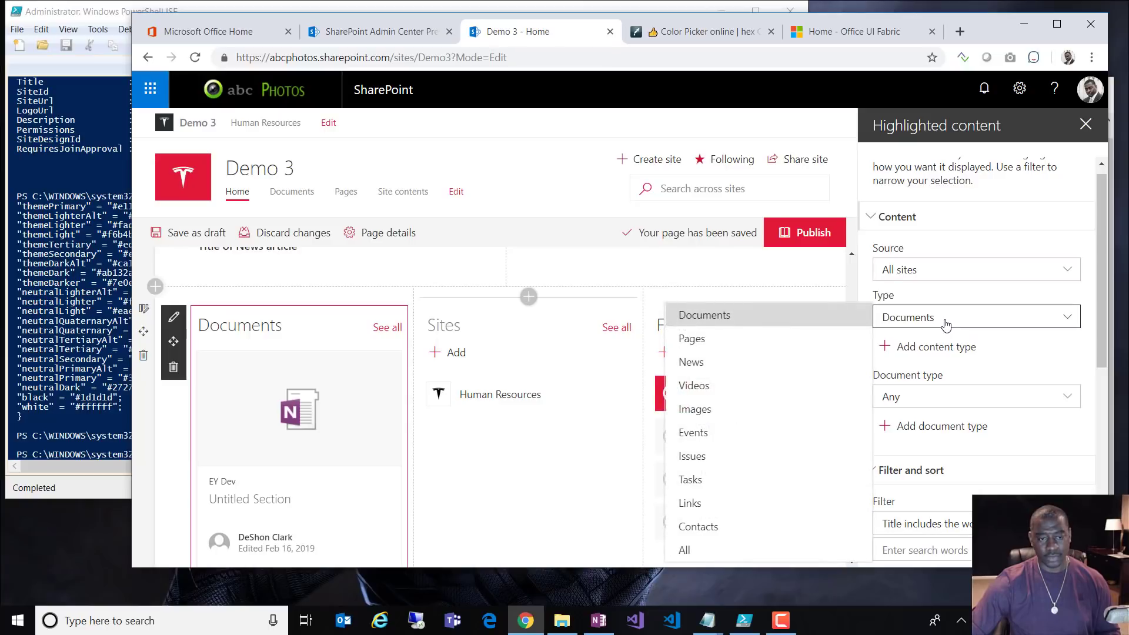
pyautogui.click(943, 320)
pyautogui.click(933, 403)
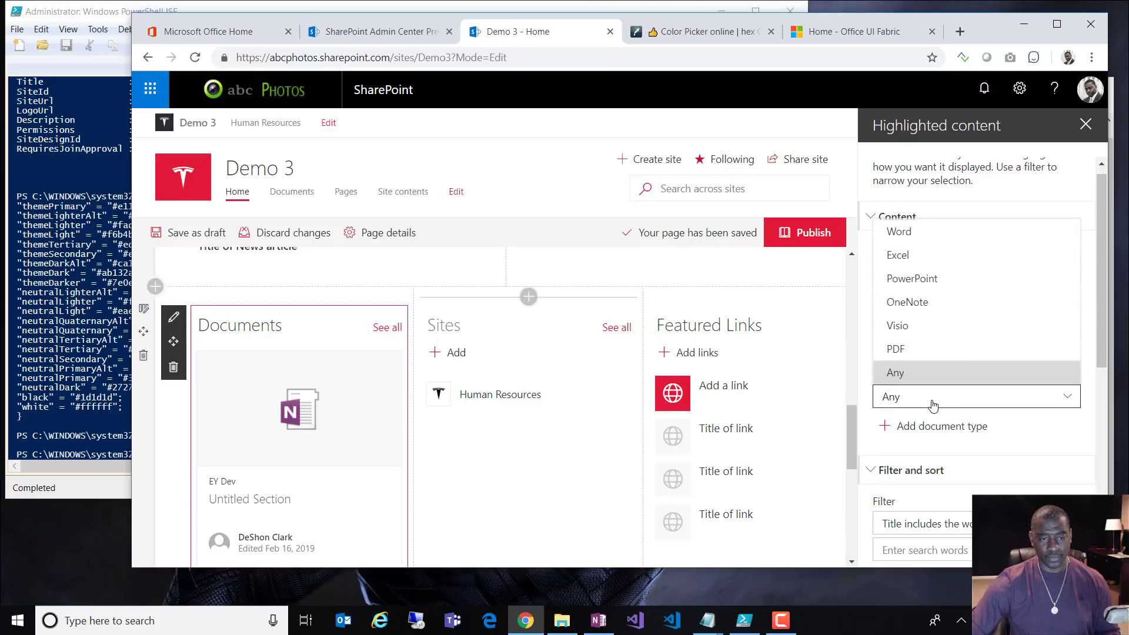
pyautogui.click(933, 400)
pyautogui.scroll(-3, 974, 447)
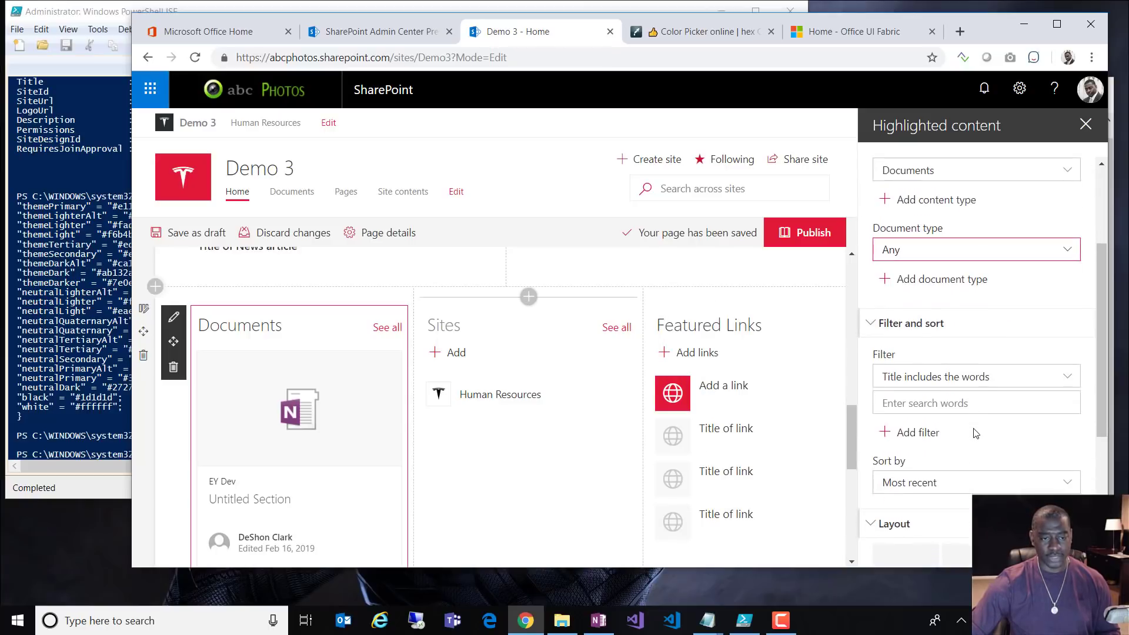
pyautogui.scroll(-1, 930, 343)
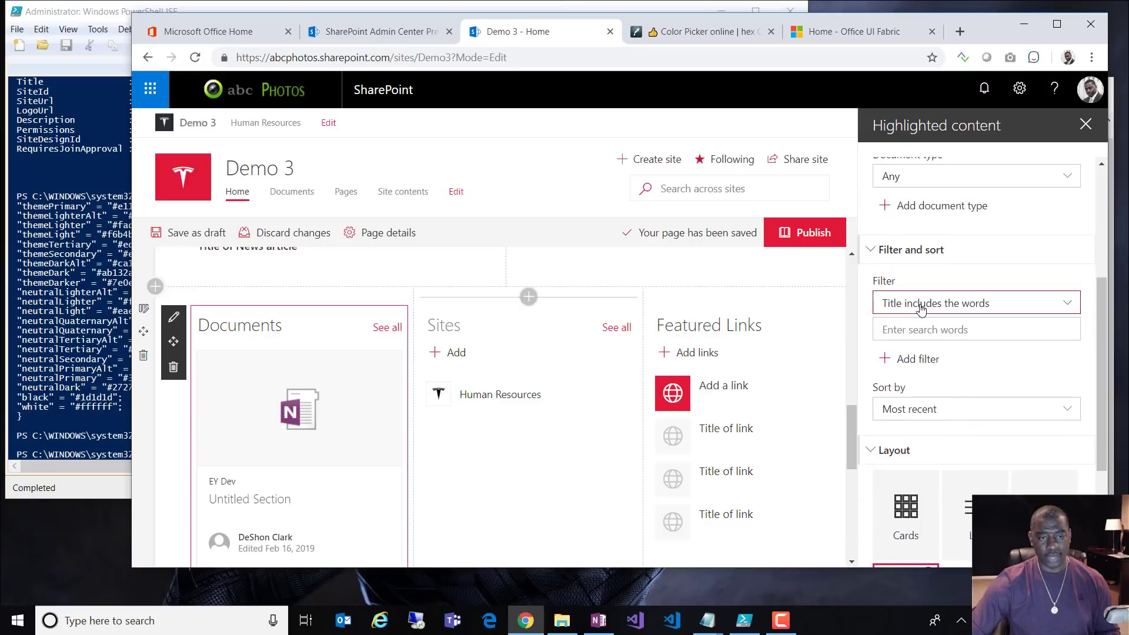
# Step: Set the Documents web part filter to Created by Current user
pyautogui.click(921, 306)
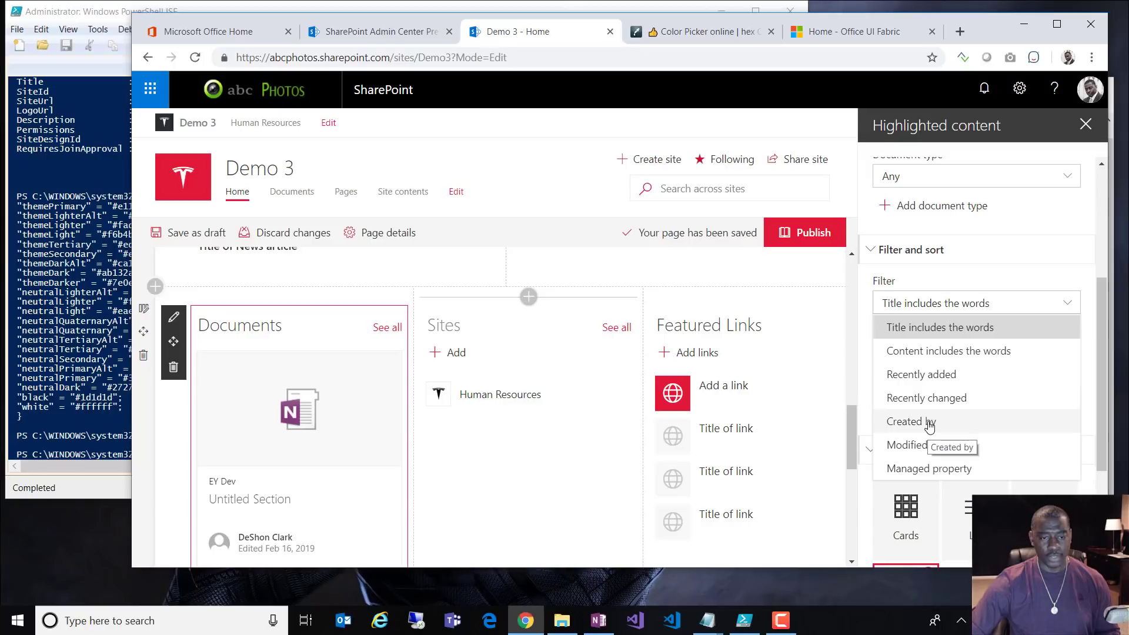
pyautogui.click(930, 399)
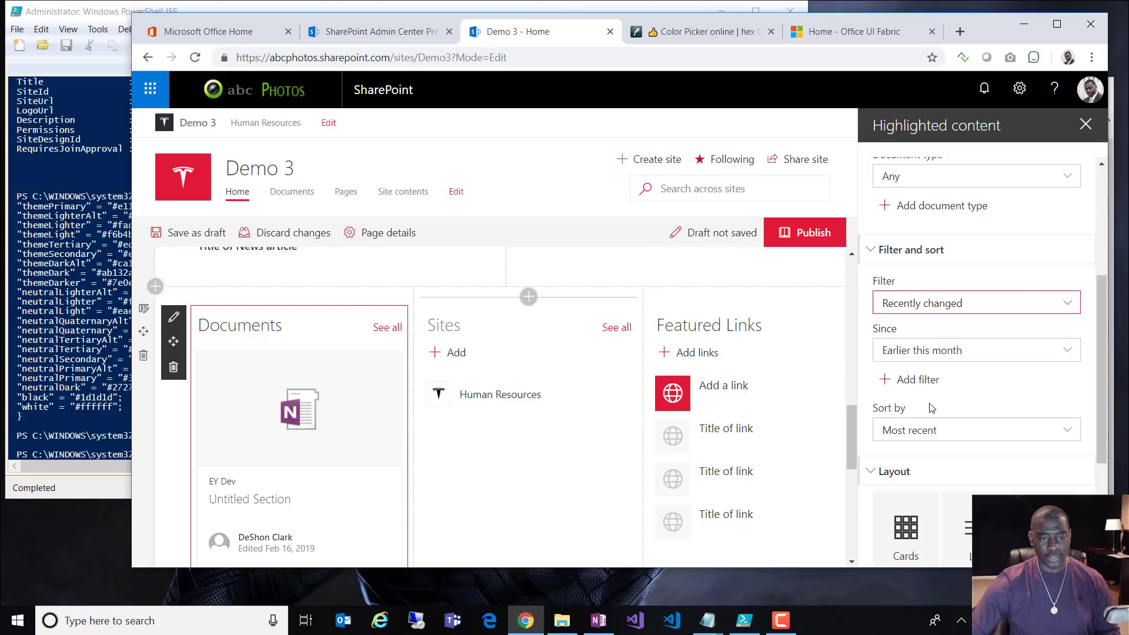
pyautogui.click(938, 355)
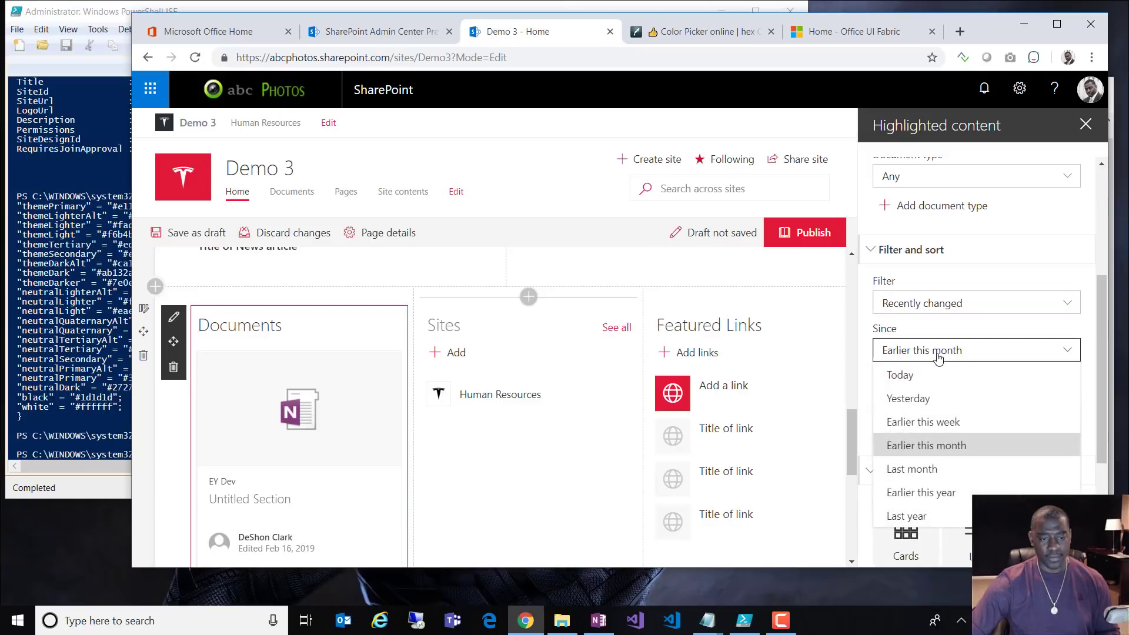
pyautogui.click(938, 356)
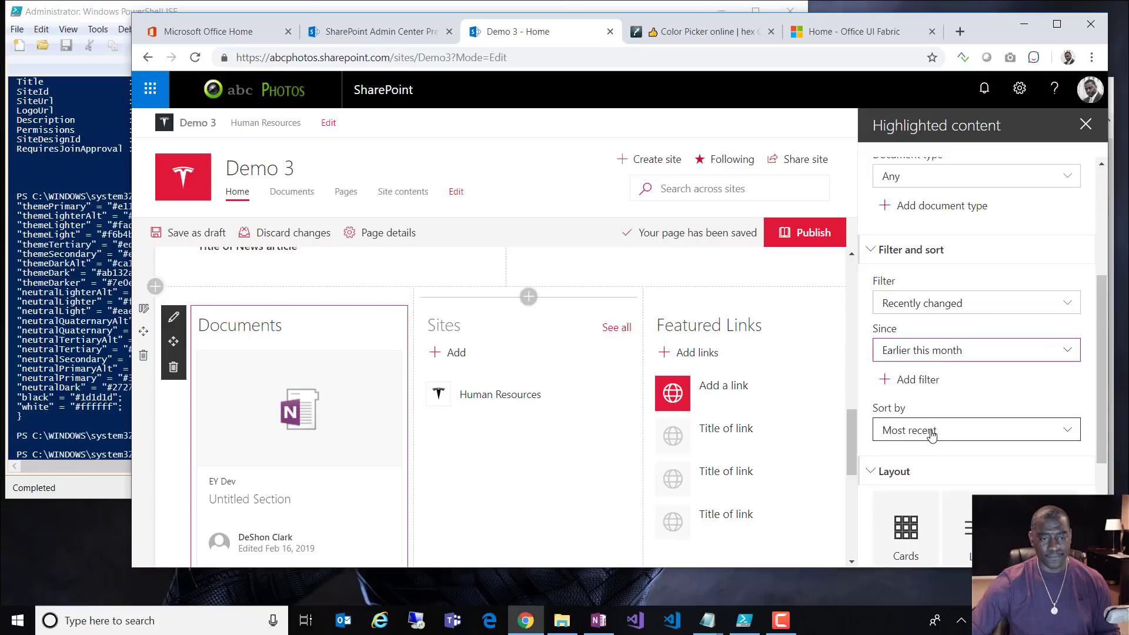
pyautogui.click(938, 303)
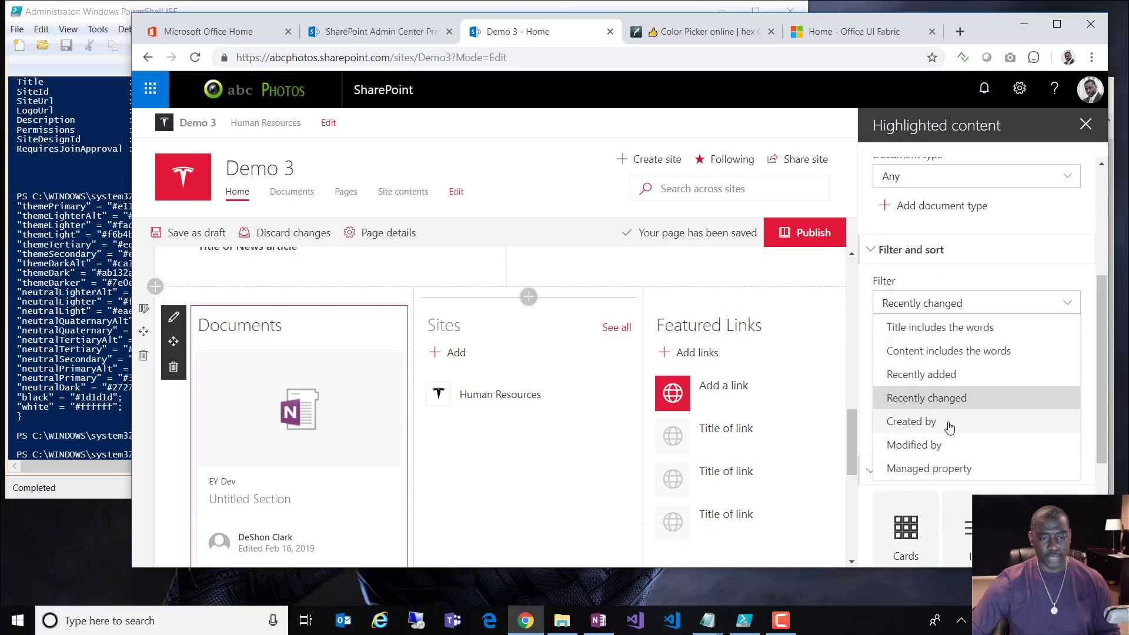
pyautogui.click(951, 428)
pyautogui.click(937, 329)
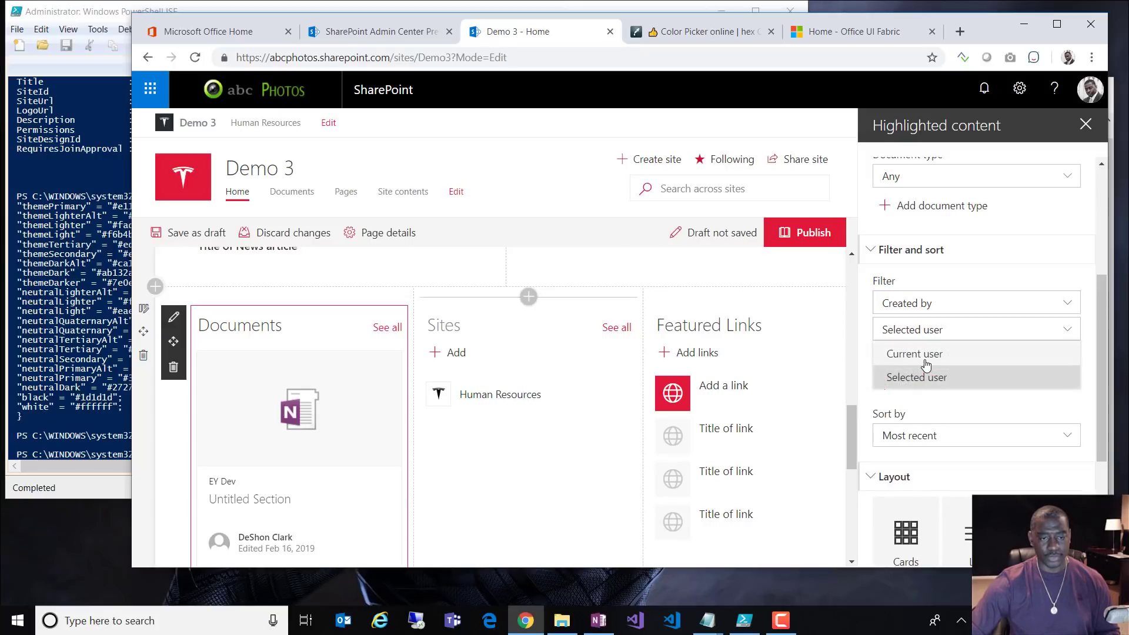
pyautogui.click(926, 355)
# Step: Add a second filter rule limiting documents to Modified by Current user
pyautogui.click(921, 359)
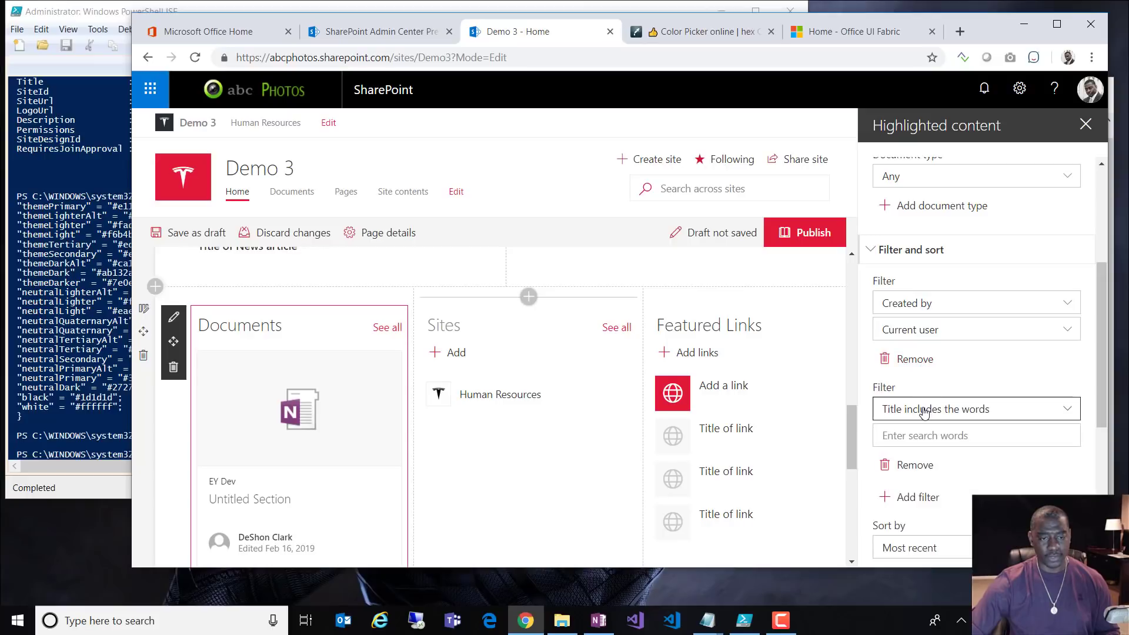
pyautogui.click(925, 409)
pyautogui.click(928, 361)
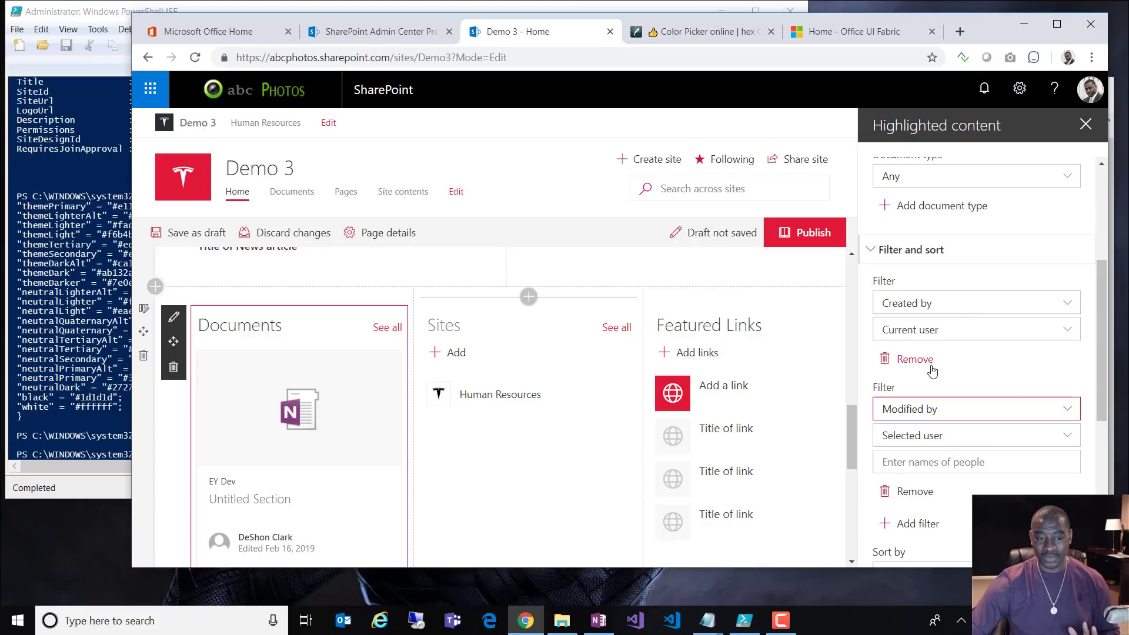
pyautogui.click(928, 441)
pyautogui.click(922, 460)
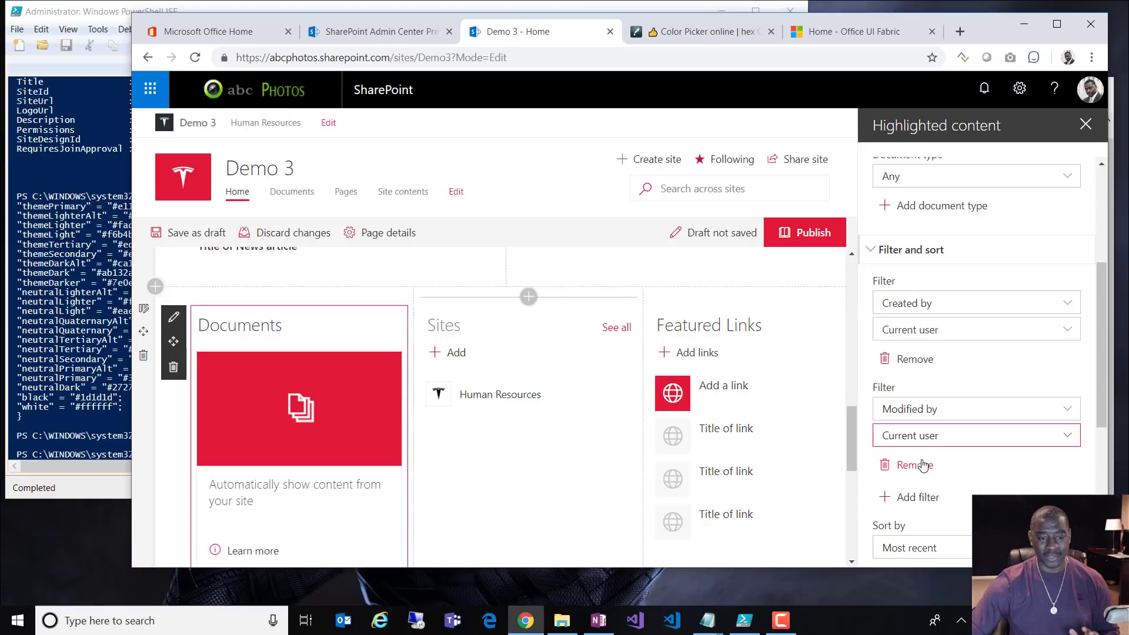
# Step: Choose the Cards layout for the documents and close the web part pane
pyautogui.scroll(-3, 993, 492)
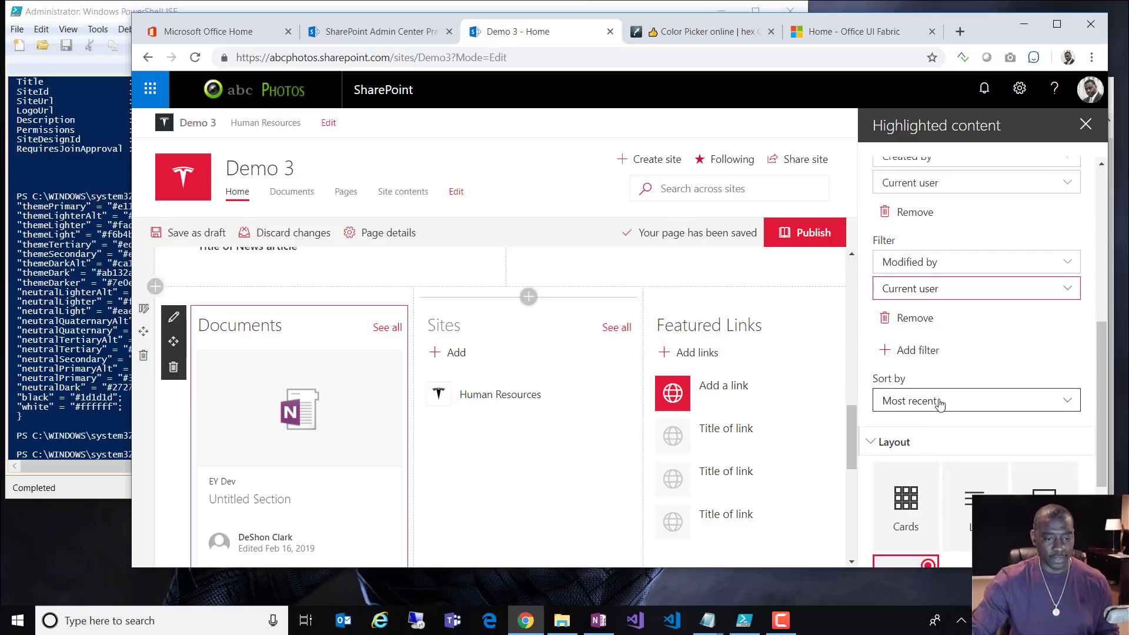
pyautogui.scroll(-3, 919, 407)
pyautogui.click(927, 333)
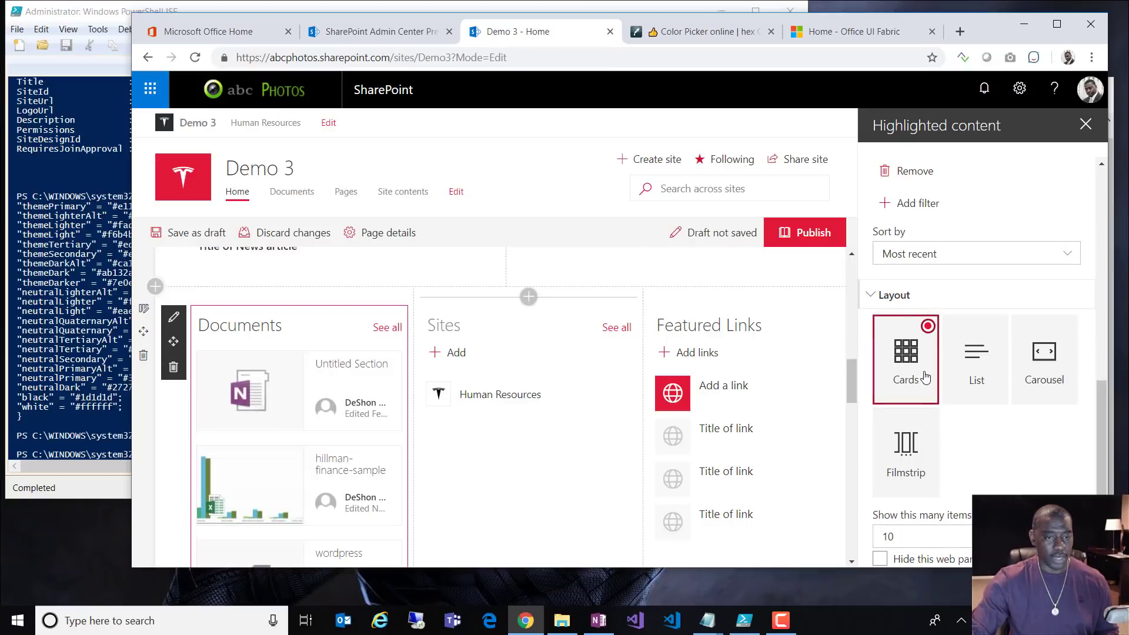
pyautogui.click(1005, 334)
pyautogui.click(927, 330)
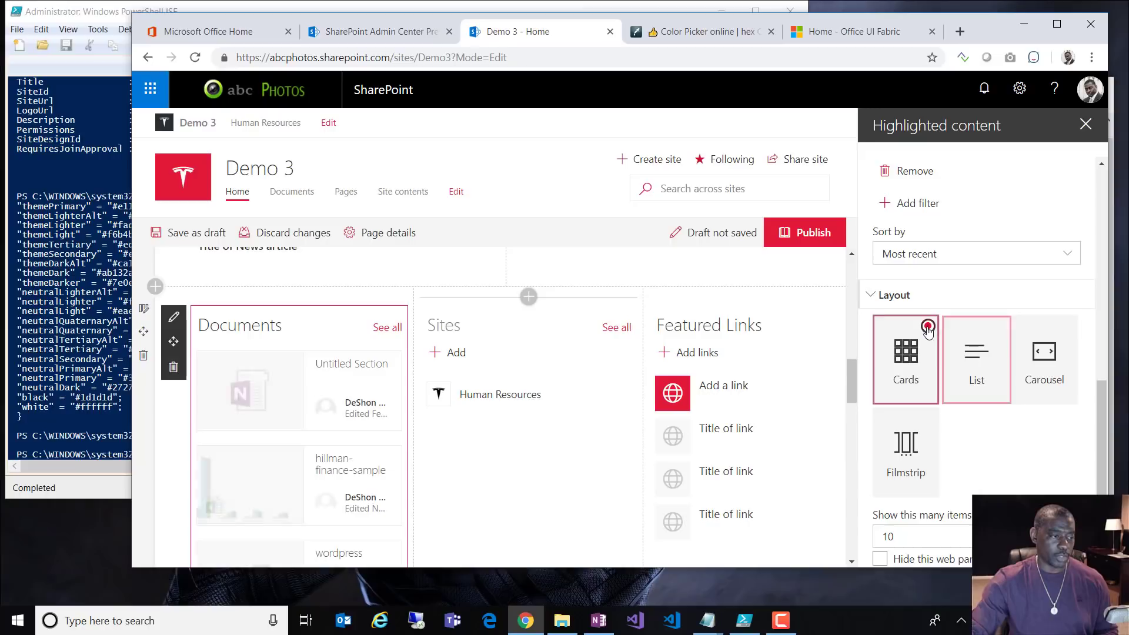
pyautogui.scroll(-1, 974, 445)
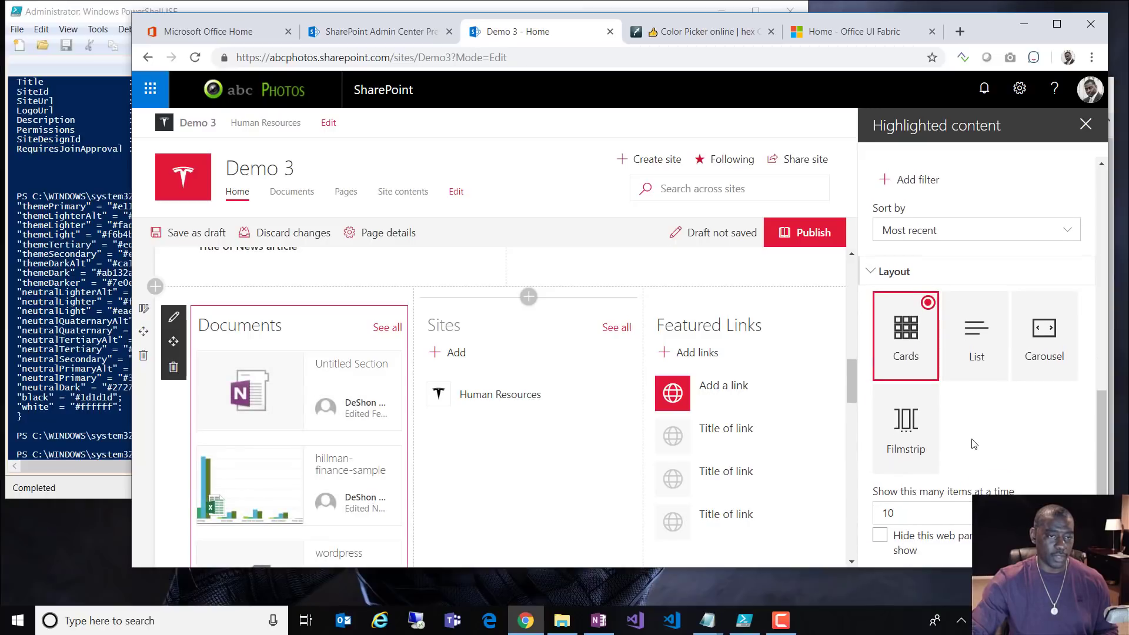
pyautogui.scroll(10, 974, 445)
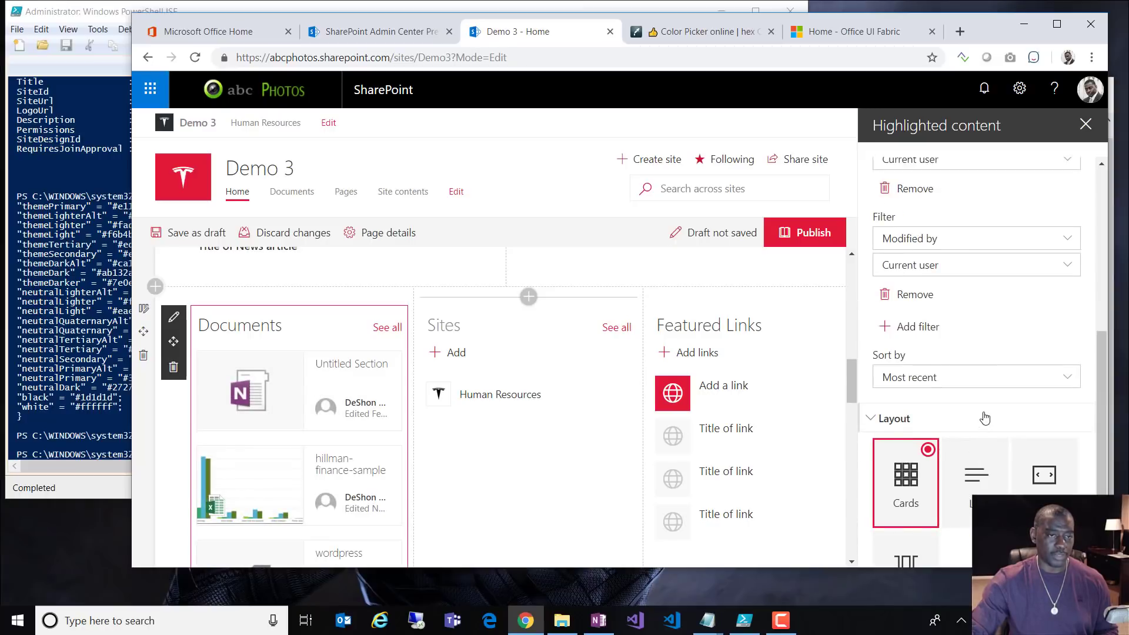
pyautogui.click(1089, 130)
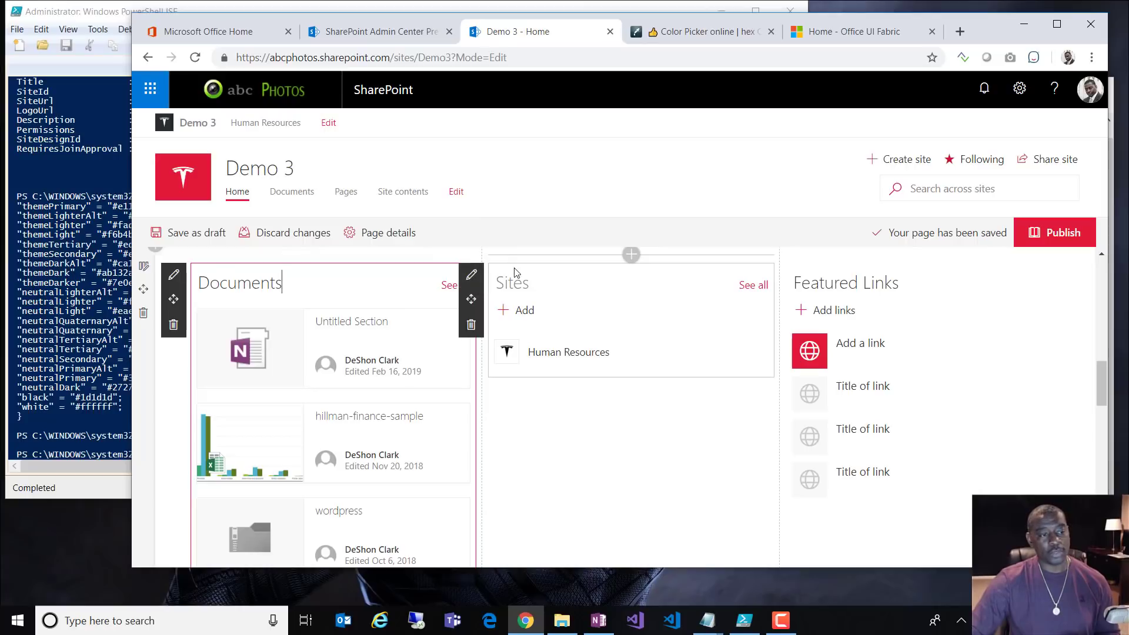
# Step: Set the Sites web part to show Frequent sites for current user, then review the page
pyautogui.click(471, 274)
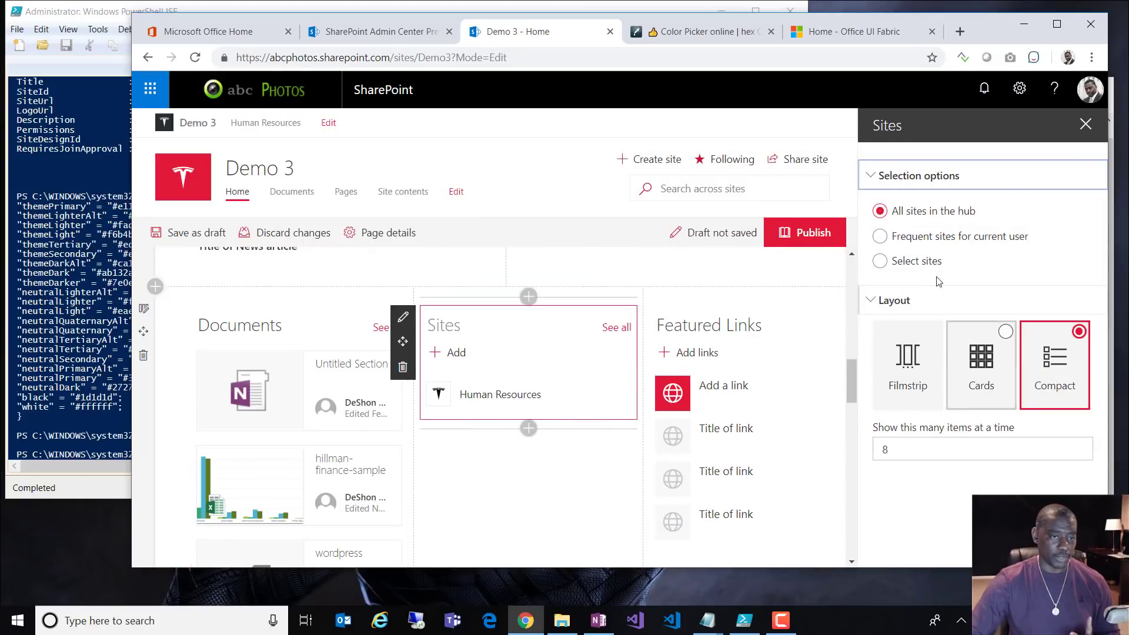
pyautogui.click(880, 261)
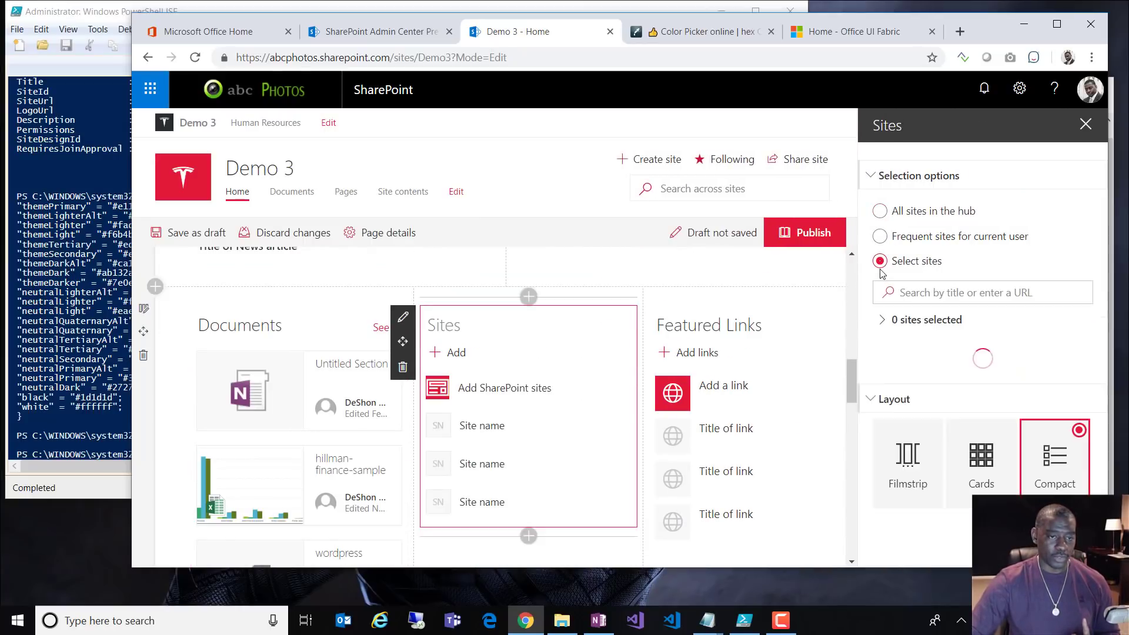
pyautogui.click(880, 236)
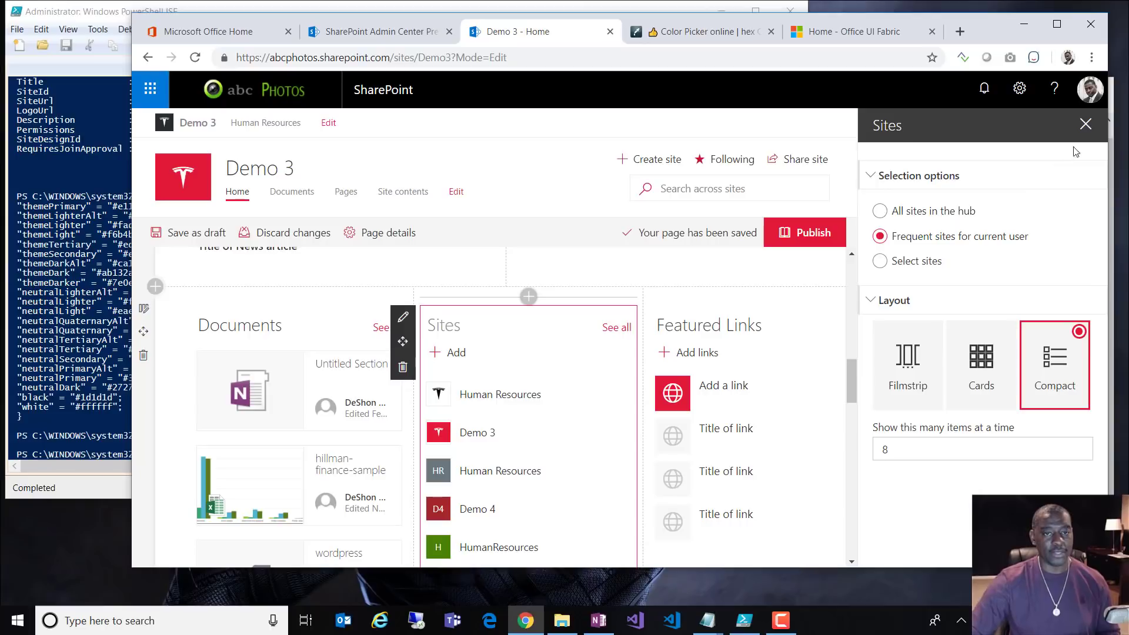
pyautogui.click(1085, 124)
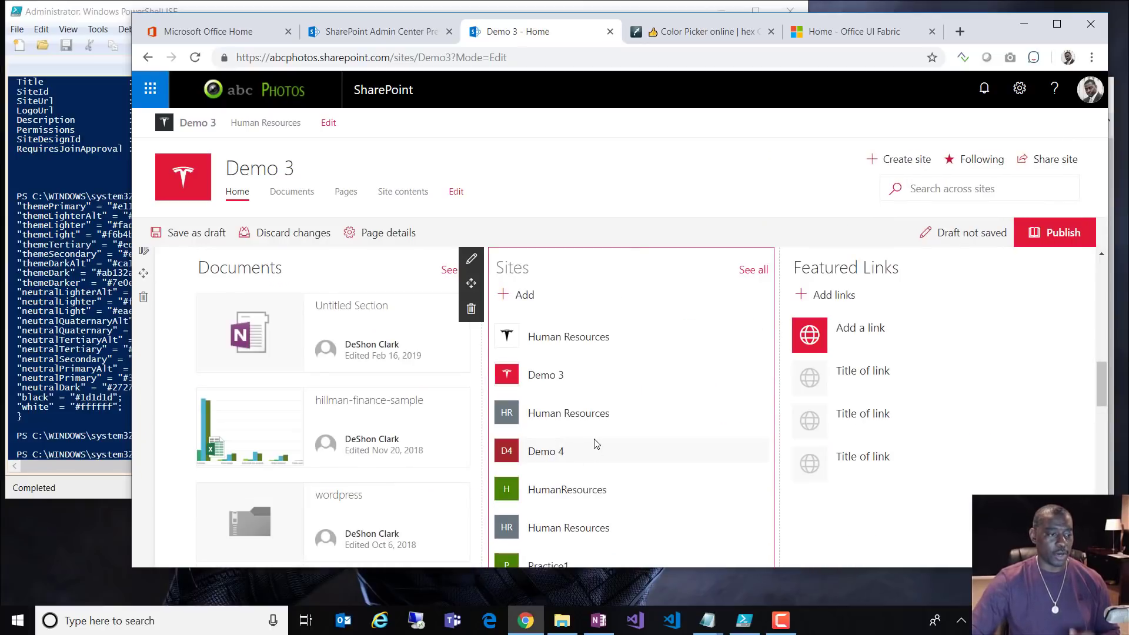
pyautogui.scroll(-6, 594, 452)
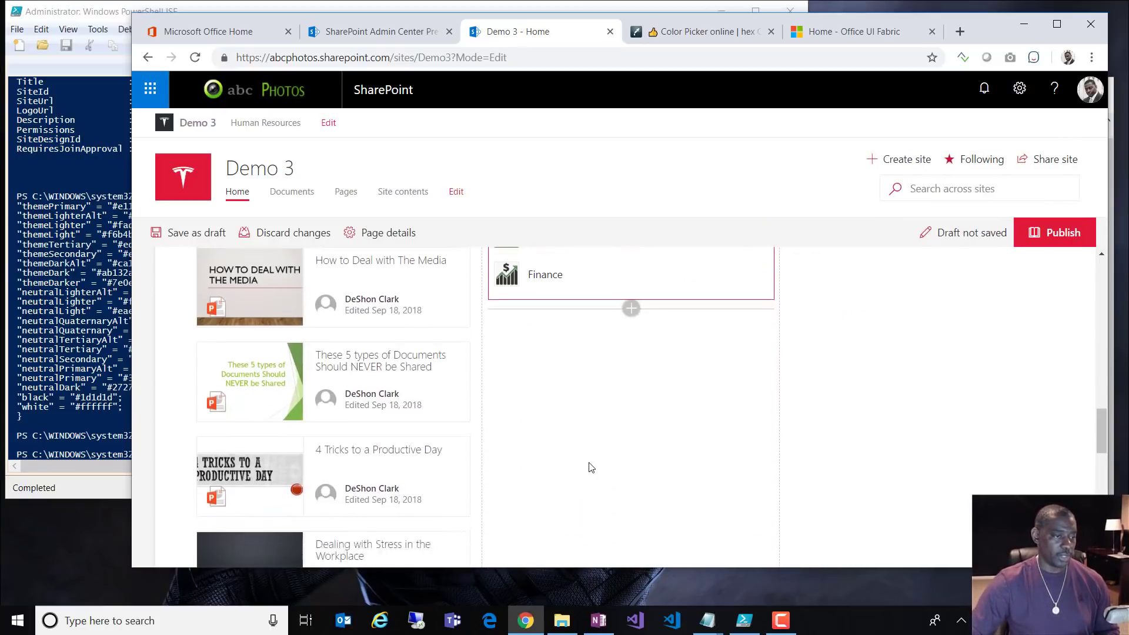
pyautogui.scroll(2, 589, 465)
pyautogui.scroll(3, 596, 464)
pyautogui.scroll(-7, 605, 465)
pyautogui.scroll(-4, 608, 464)
pyautogui.scroll(10, 353, 388)
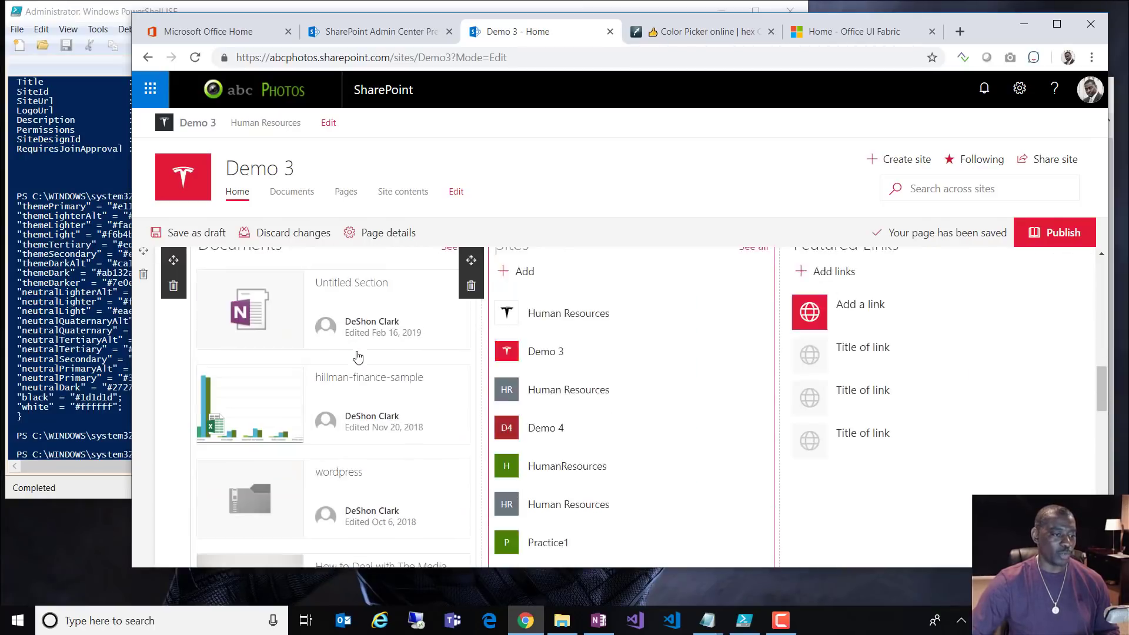
# Step: Switch the Documents highlighted content to List layout showing 8 items at a time
pyautogui.click(173, 274)
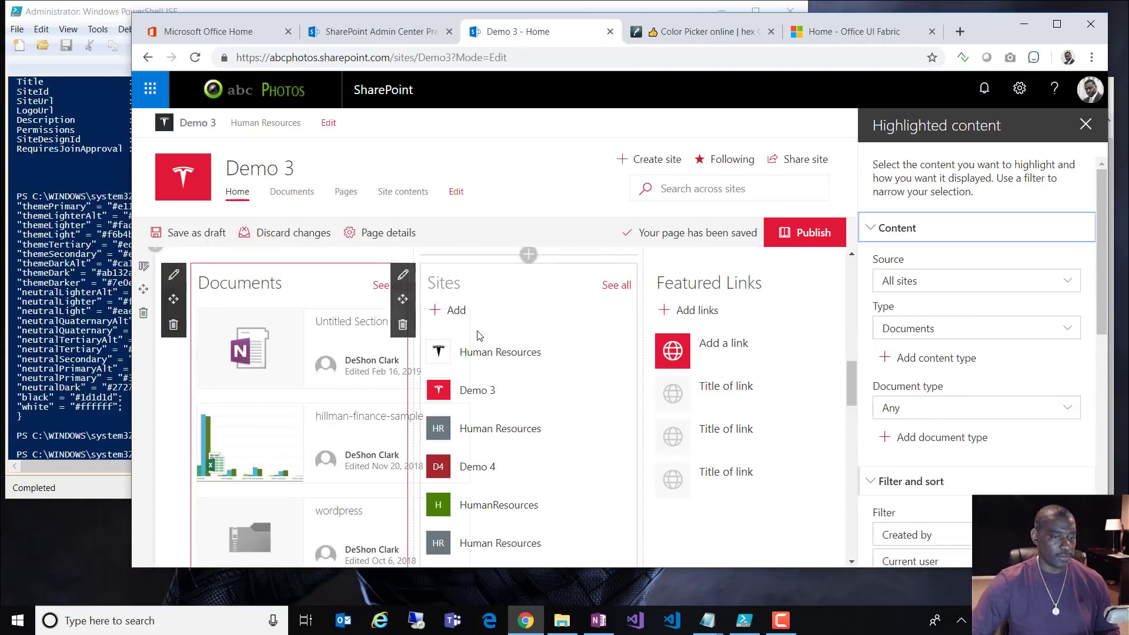
pyautogui.scroll(-3, 854, 388)
pyautogui.scroll(-9, 950, 390)
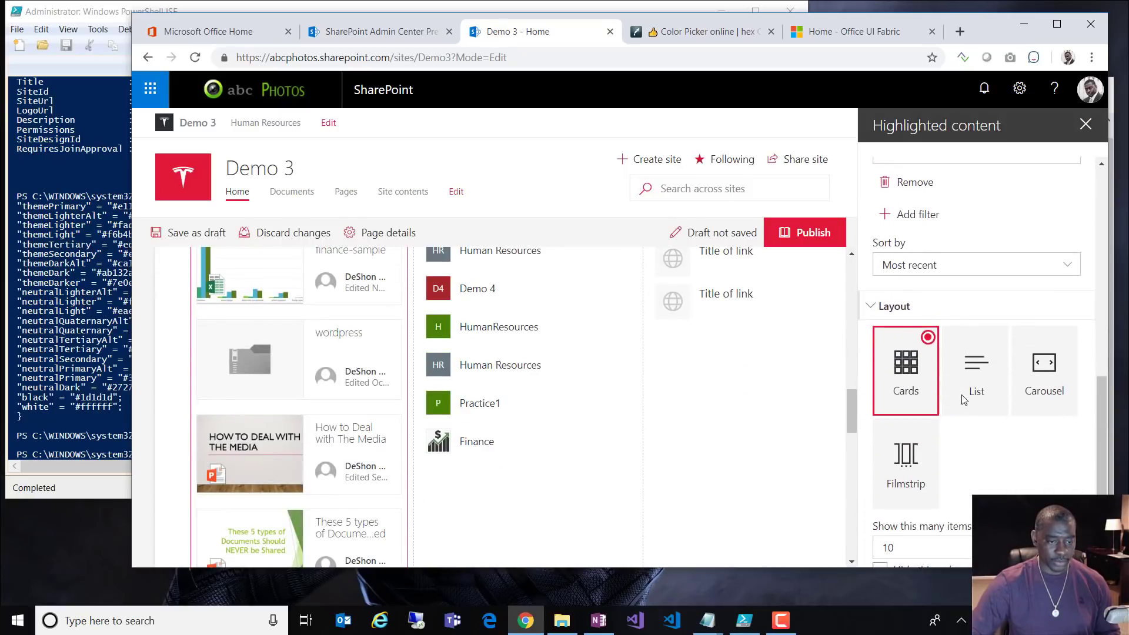
pyautogui.click(921, 509)
pyautogui.doubleClick(921, 509)
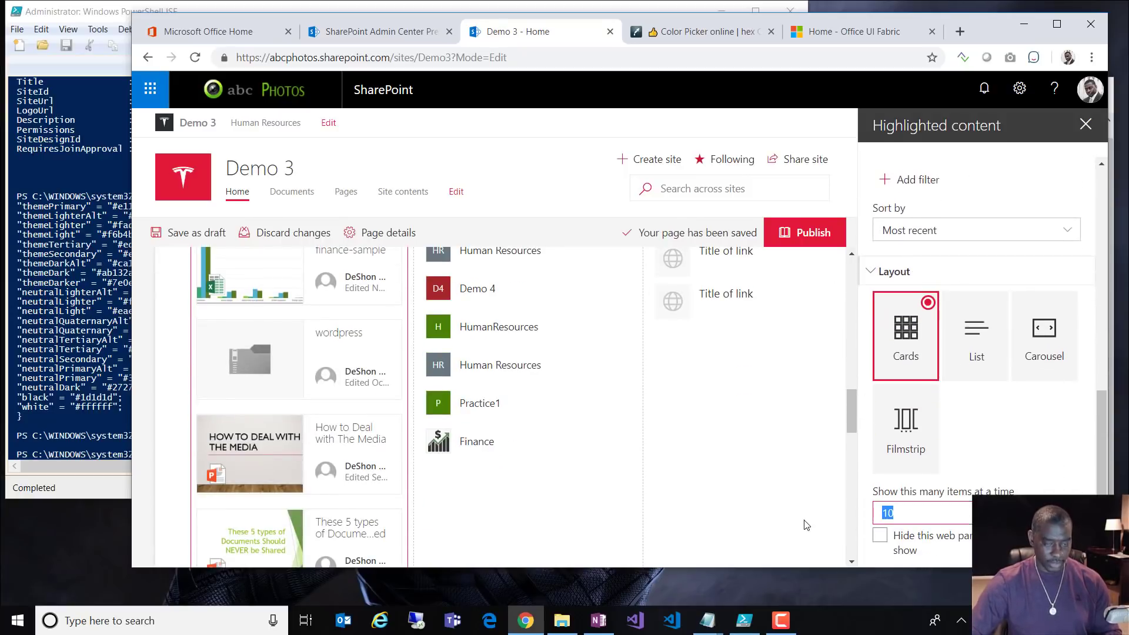
pyautogui.write('5')
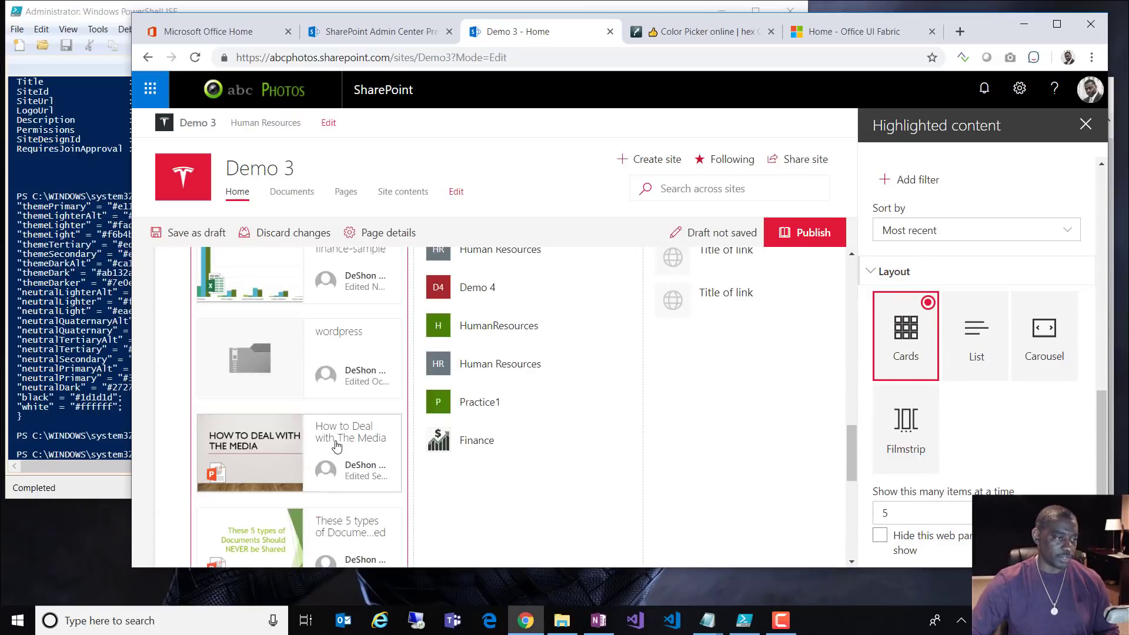
pyautogui.doubleClick(887, 512)
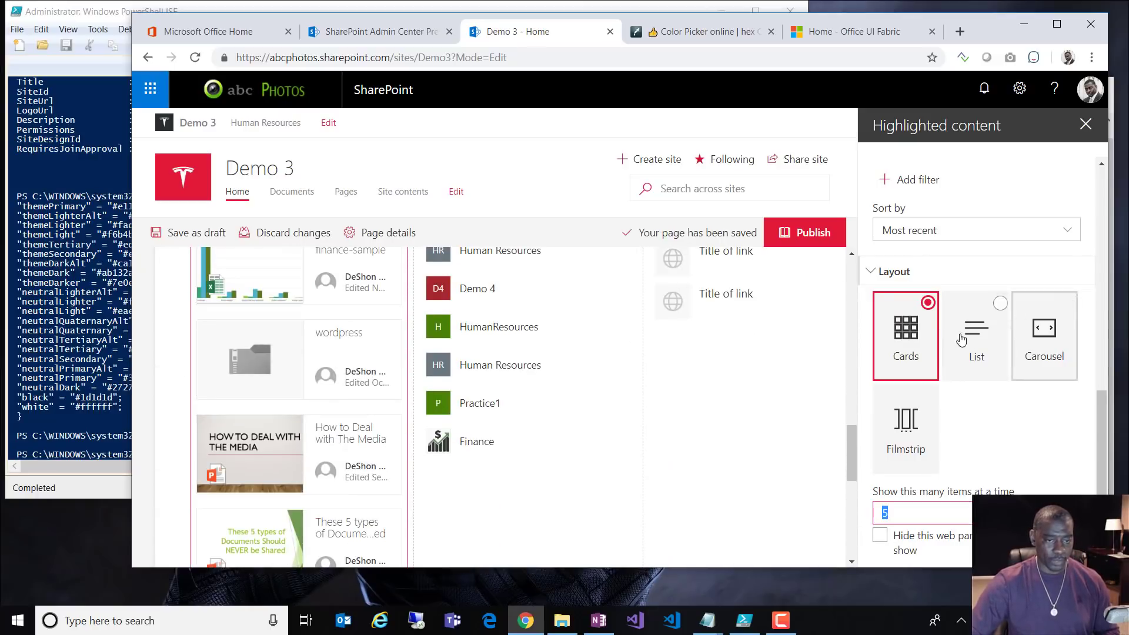
pyautogui.click(995, 312)
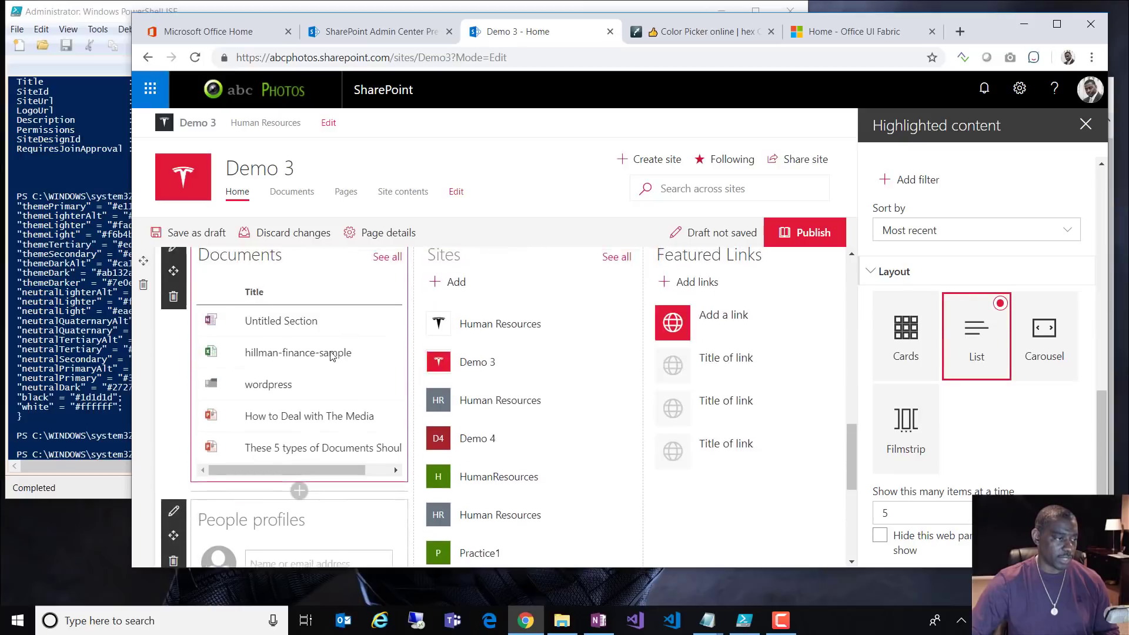
pyautogui.scroll(-3, 330, 362)
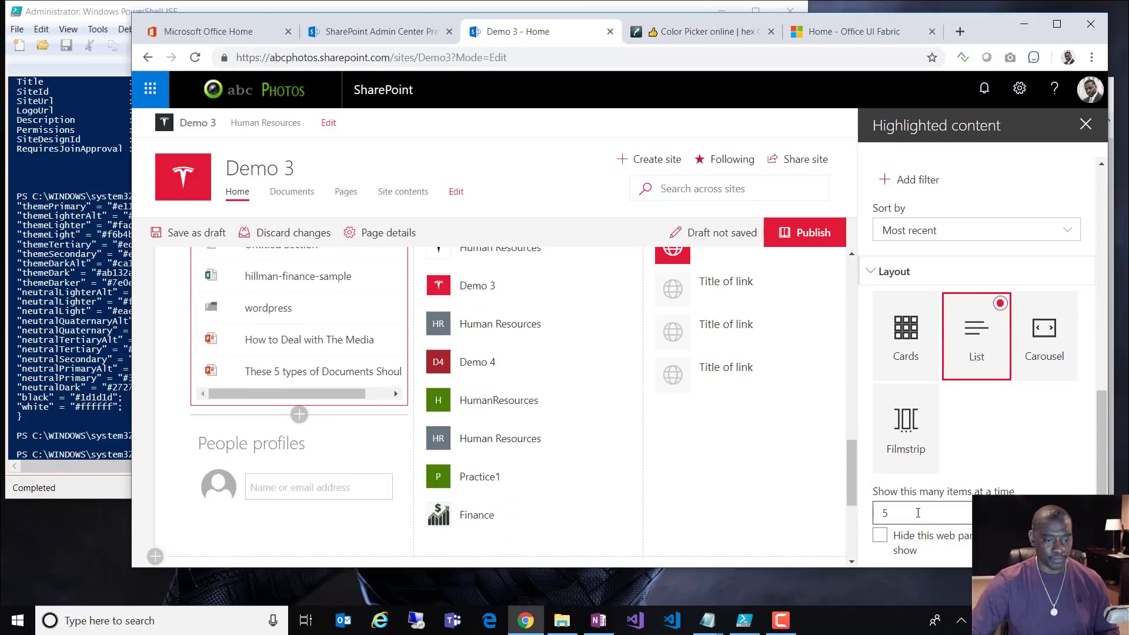
pyautogui.write('8')
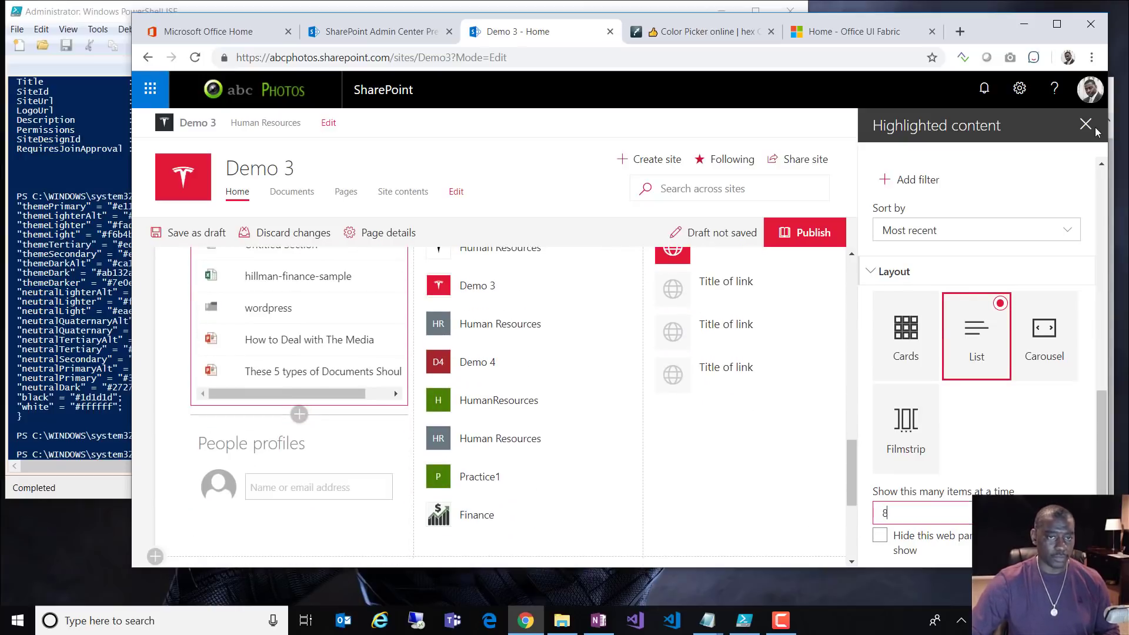
pyautogui.click(667, 476)
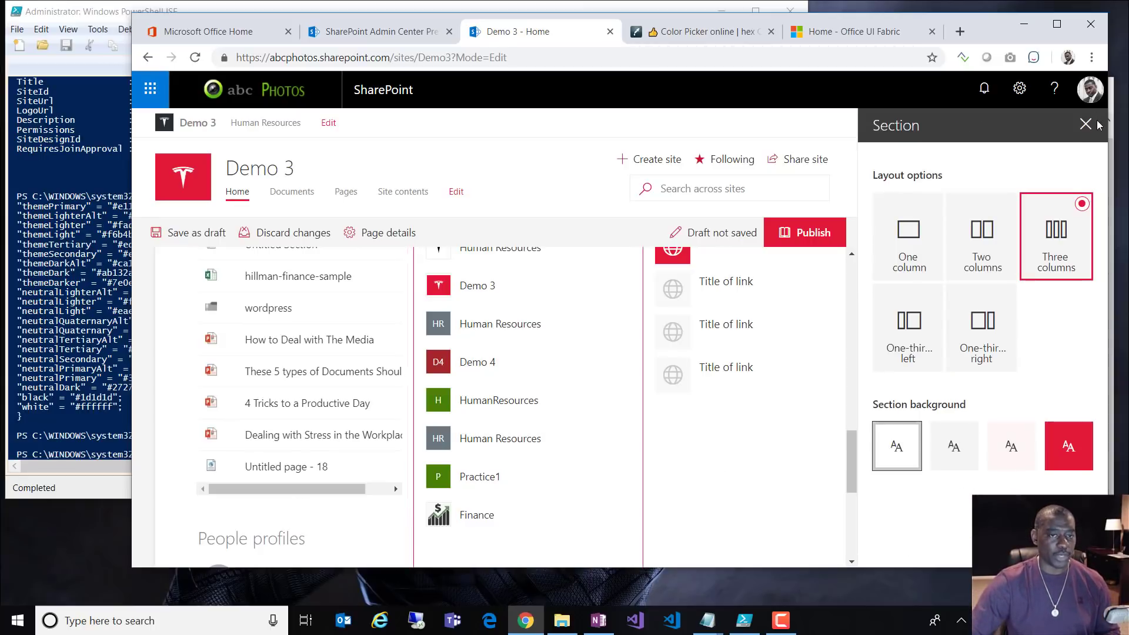
# Step: Give the three-column Documents/Sites/Links section the neutral grey background
pyautogui.scroll(5, 574, 412)
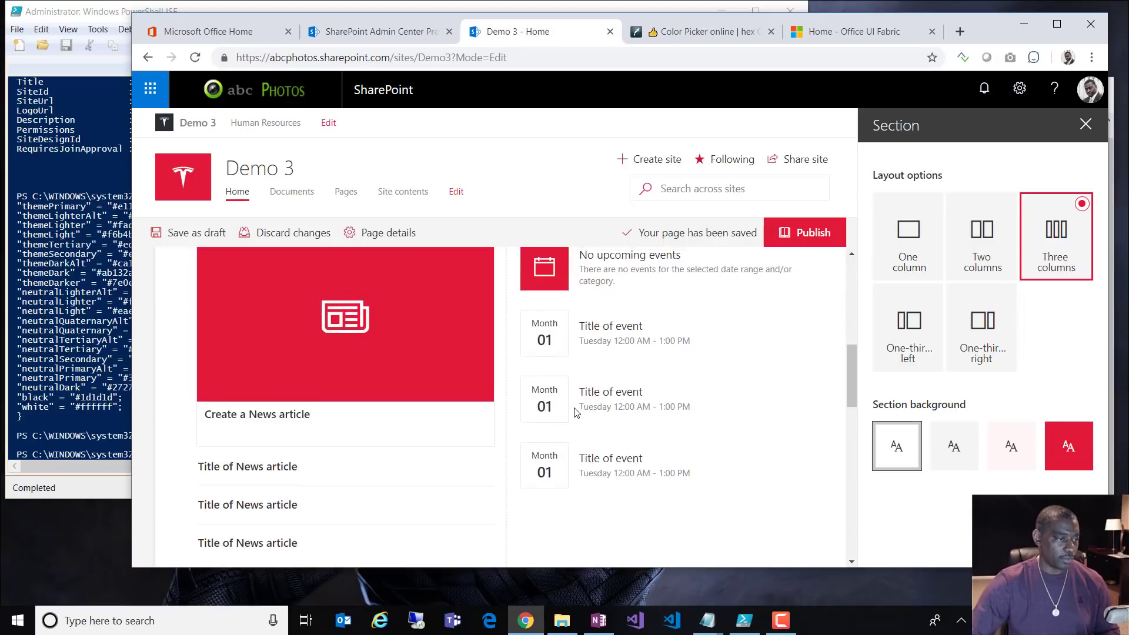
pyautogui.scroll(3, 576, 411)
pyautogui.scroll(-10, 579, 405)
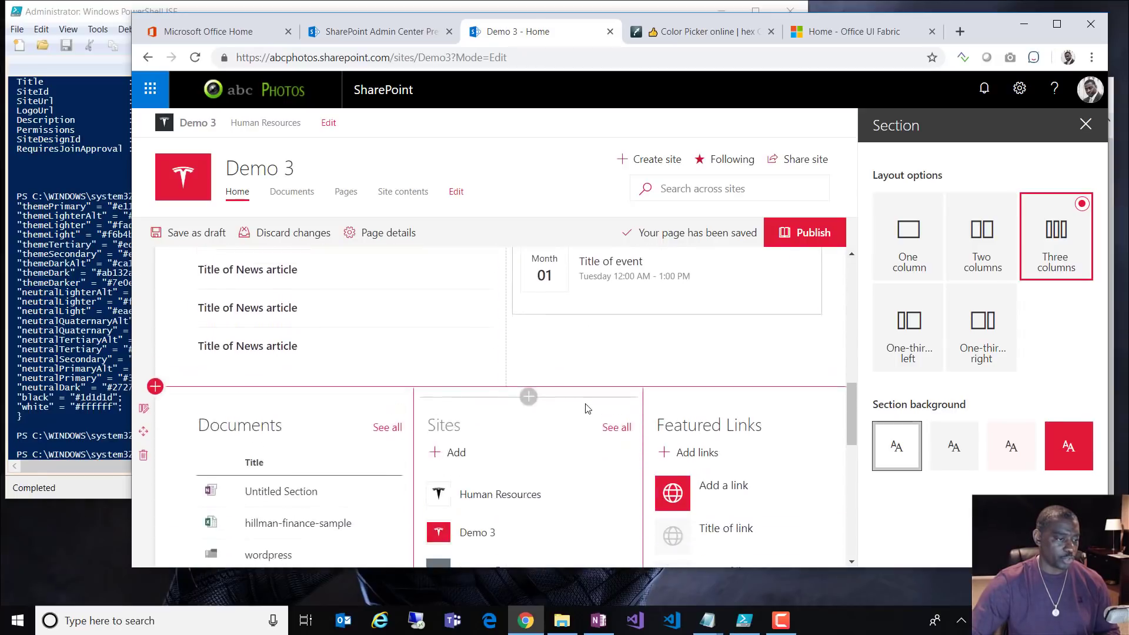
pyautogui.scroll(-1, 587, 408)
pyautogui.click(144, 308)
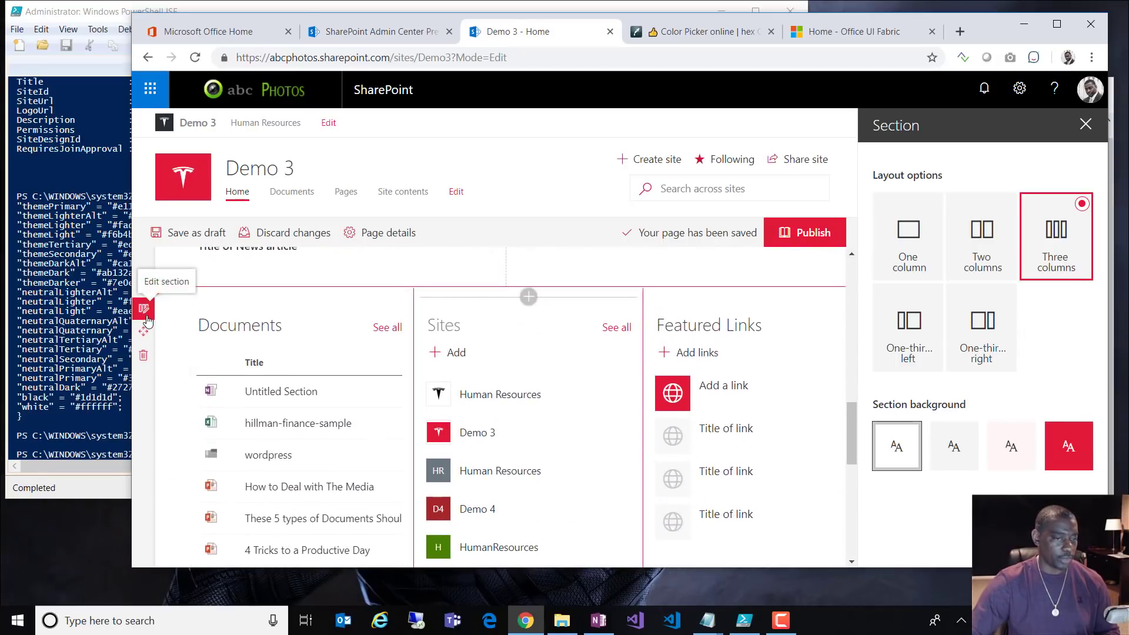
pyautogui.click(936, 445)
# Step: Turn page comments Off
pyautogui.scroll(5, 813, 420)
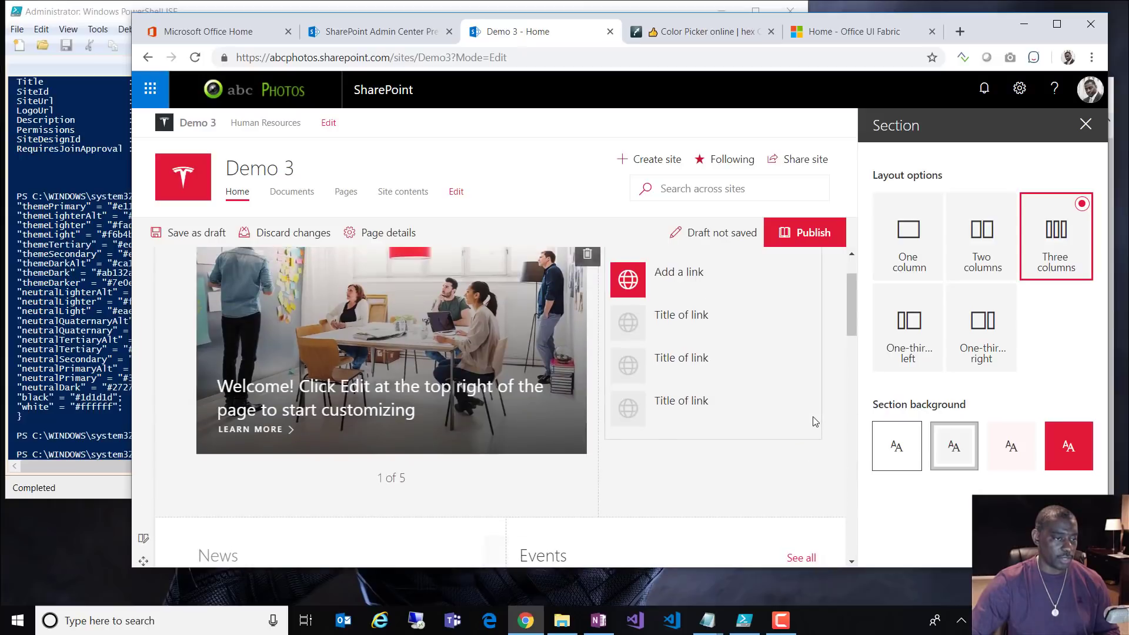
pyautogui.scroll(-15, 815, 421)
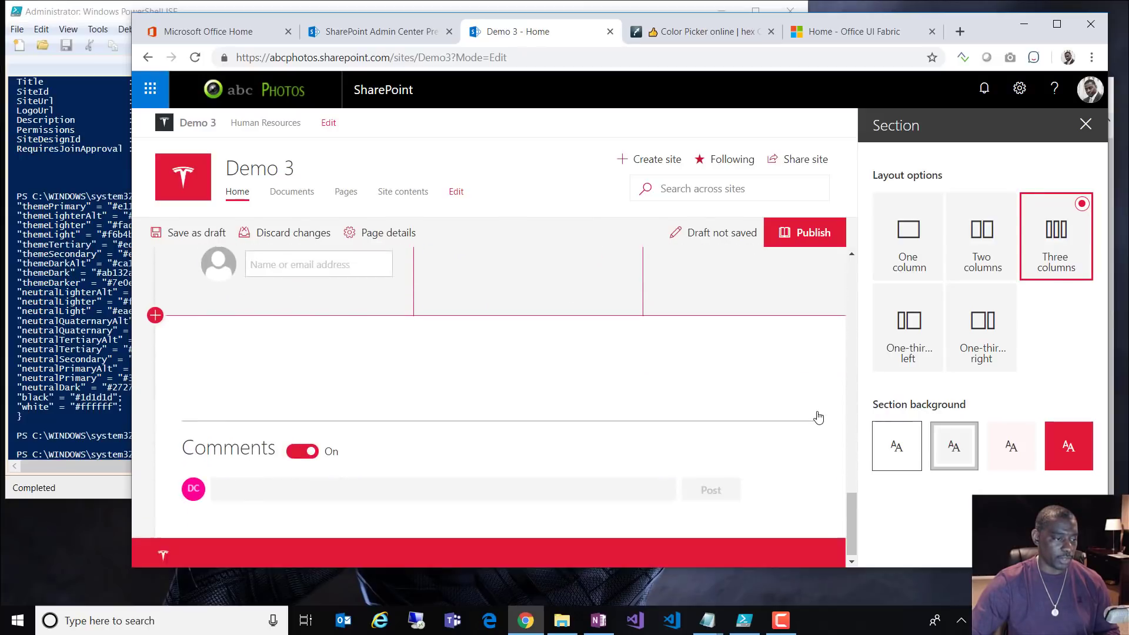
pyautogui.click(293, 447)
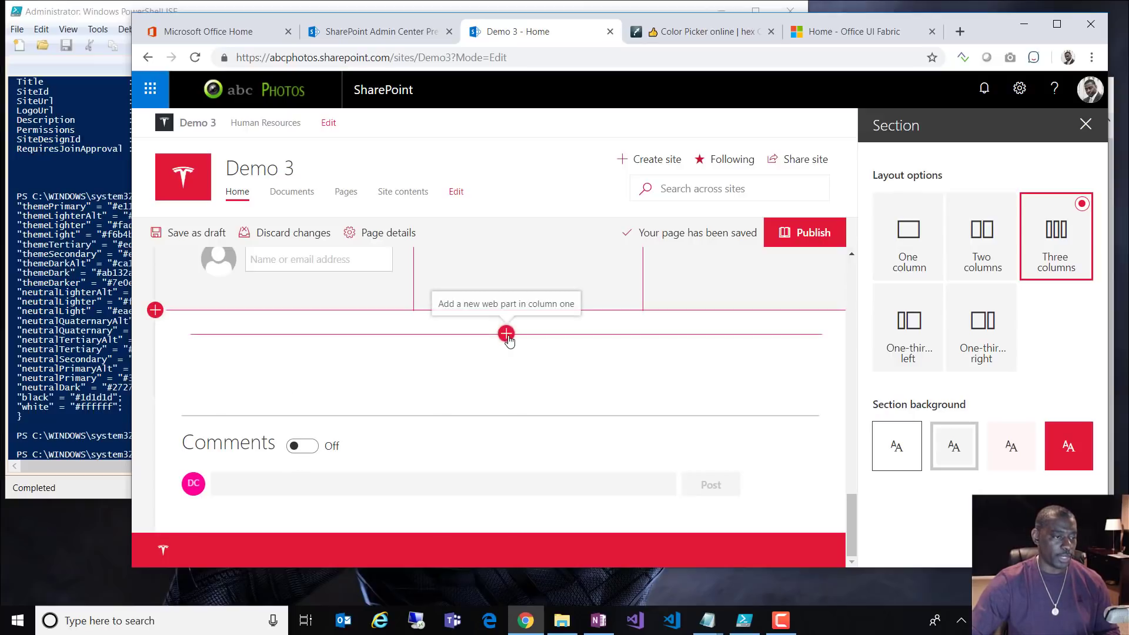
# Step: Insert an Image gallery web part, found by searching 'ima', into the empty bottom section
pyautogui.click(506, 332)
pyautogui.scroll(-5, 529, 464)
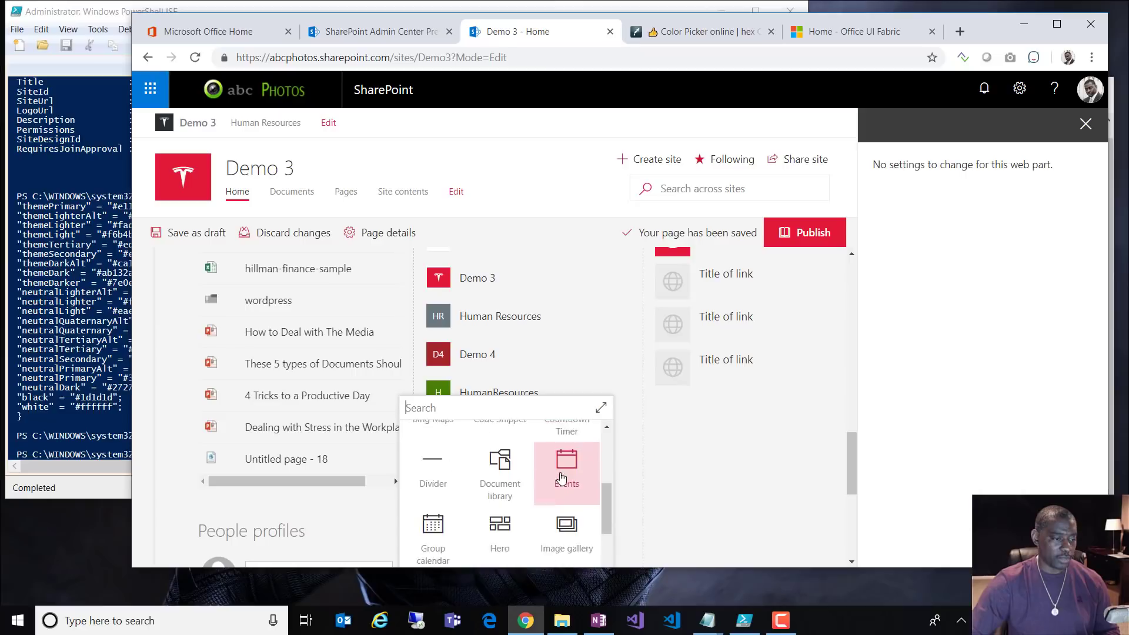
pyautogui.scroll(-2, 699, 497)
pyautogui.scroll(-2, 699, 497)
pyautogui.scroll(5, 546, 317)
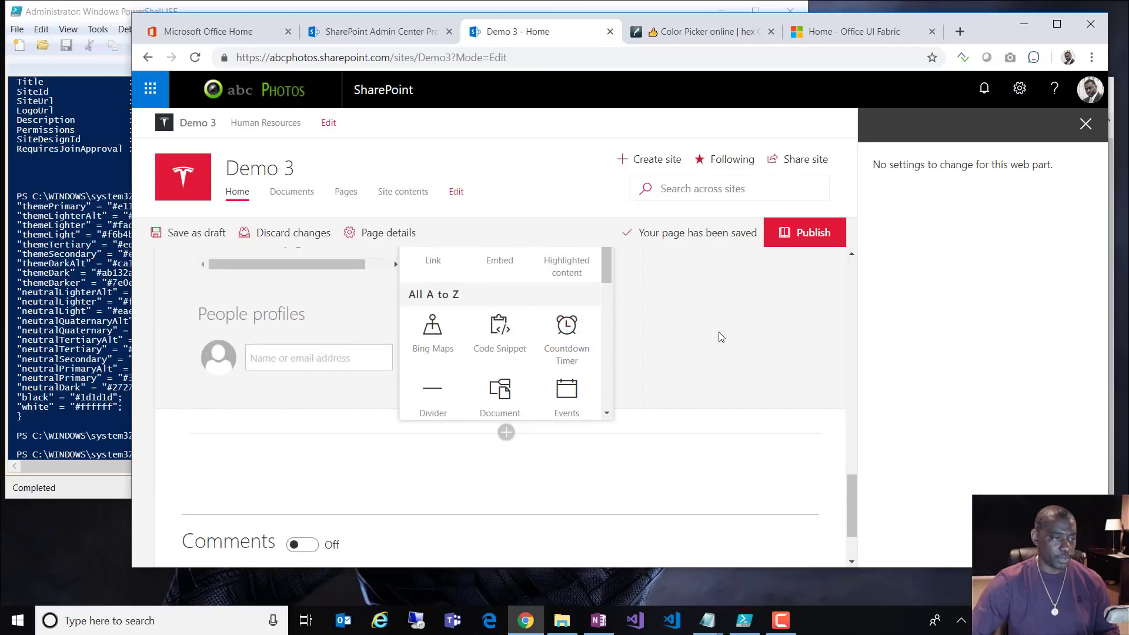
pyautogui.click(519, 263)
pyautogui.write('ima')
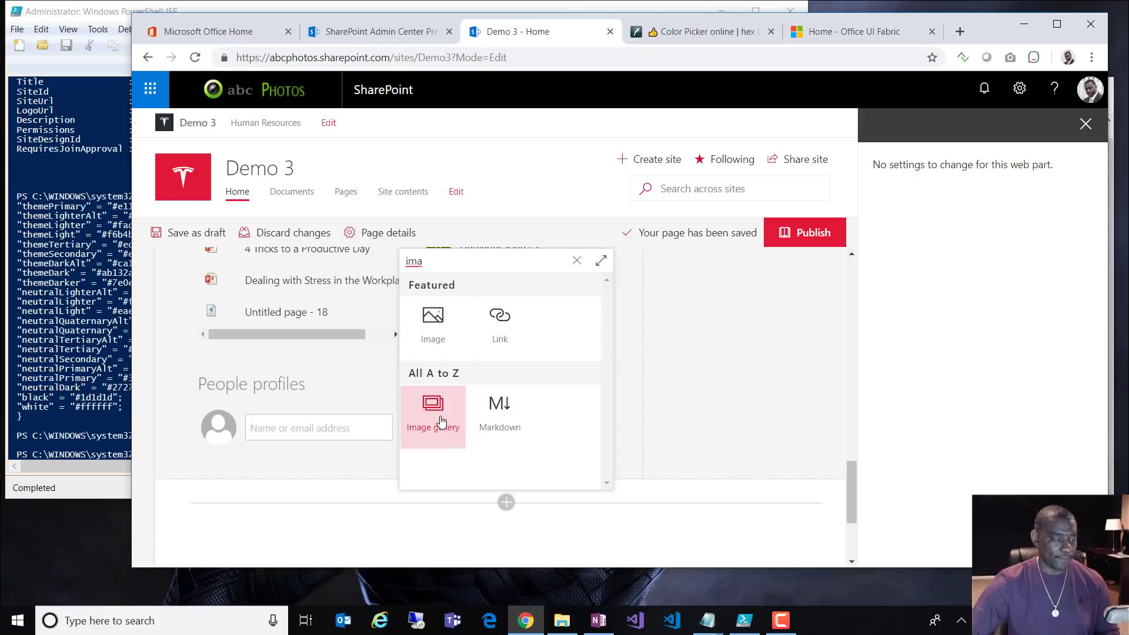
pyautogui.click(436, 419)
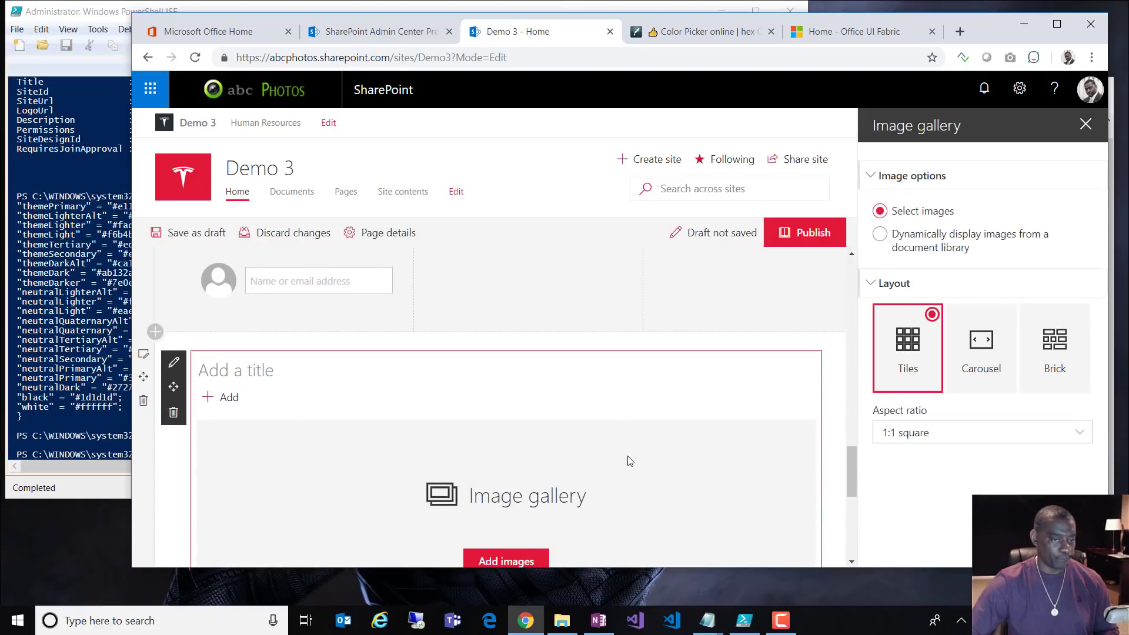
pyautogui.click(1084, 125)
pyautogui.scroll(-5, 1065, 485)
pyautogui.scroll(8, 1058, 481)
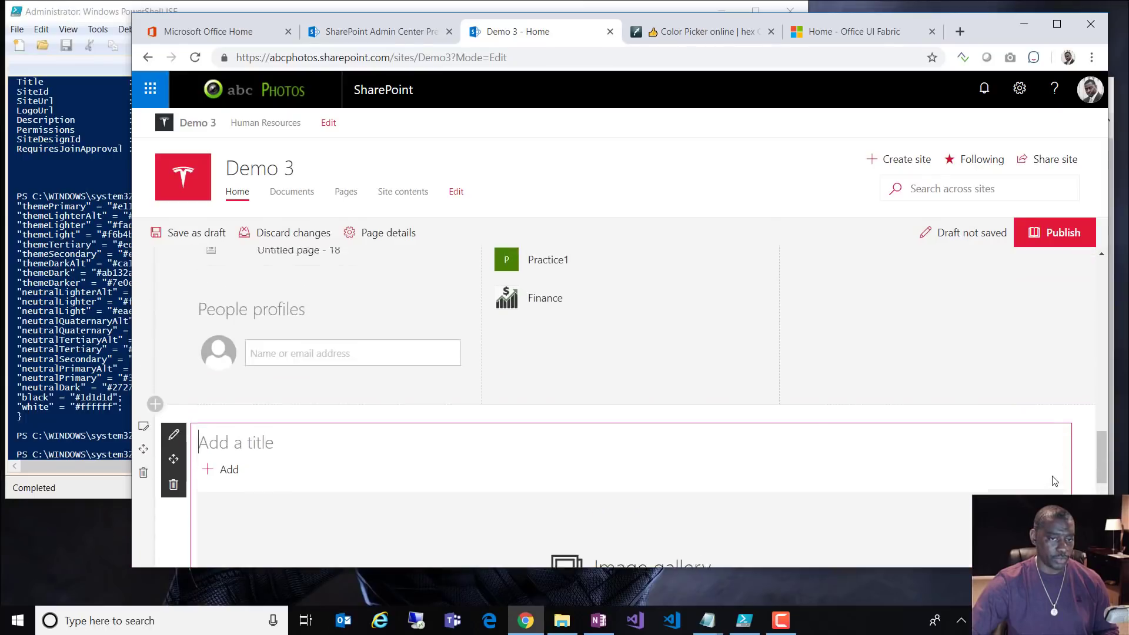
# Step: Publish the Demo 3 home page and scroll through the published result
pyautogui.click(1058, 233)
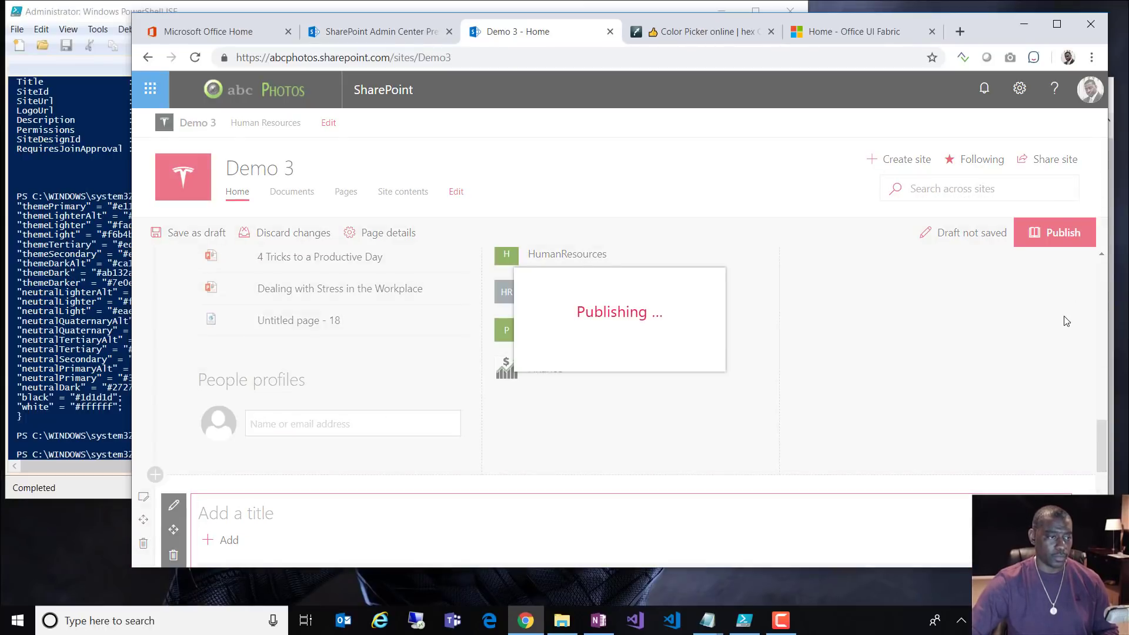
pyautogui.scroll(-8, 1023, 415)
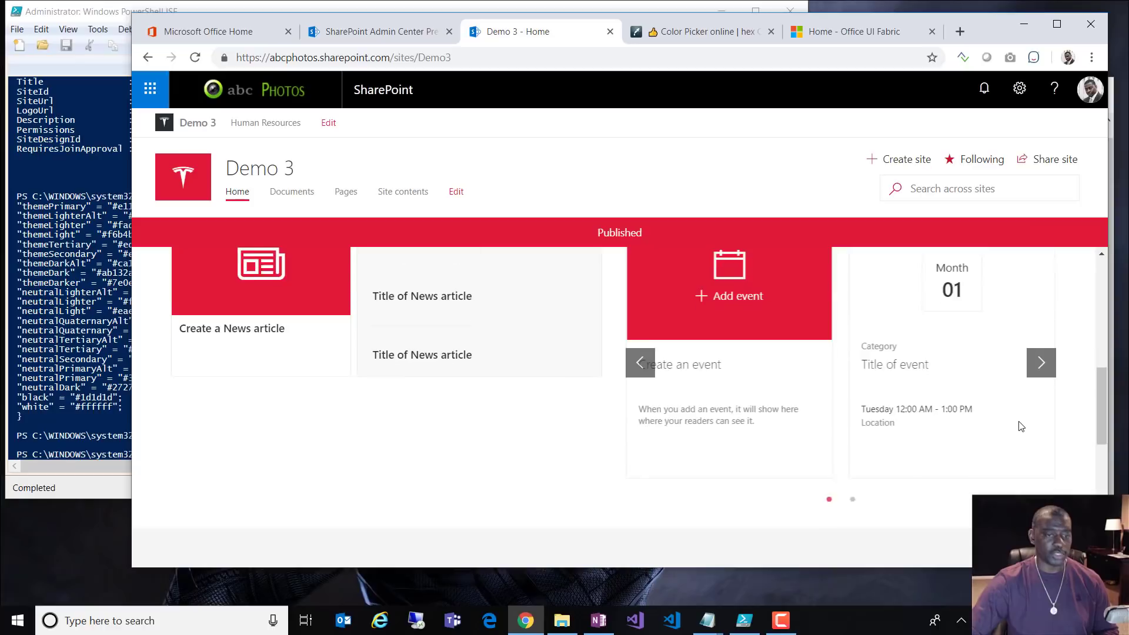
pyautogui.scroll(3, 1021, 425)
pyautogui.scroll(1, 1021, 425)
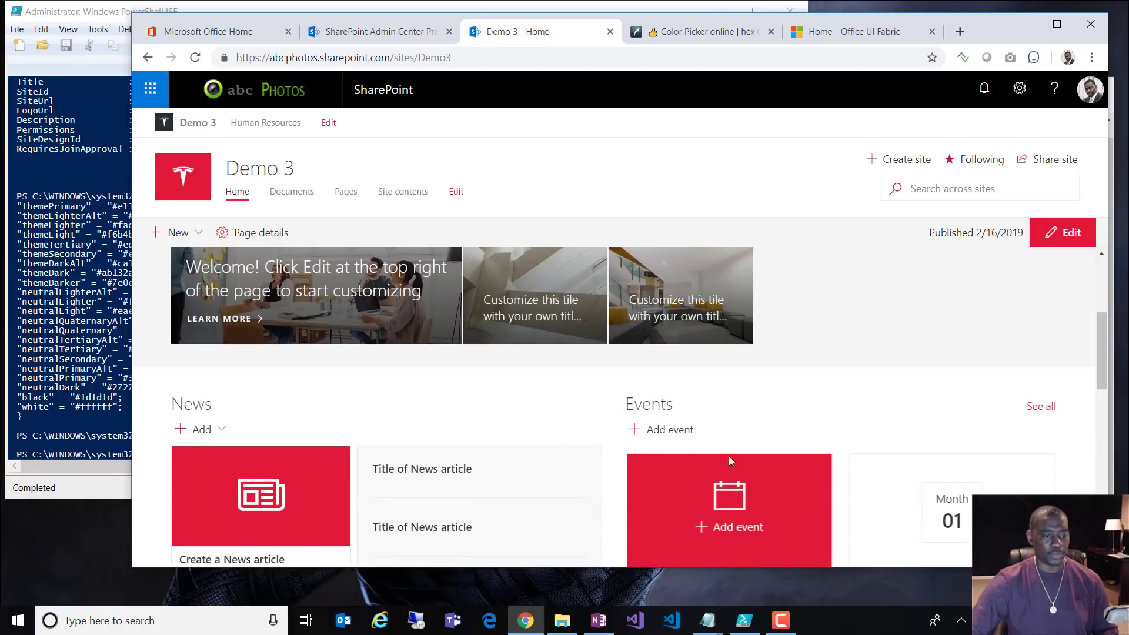
pyautogui.scroll(-3, 758, 467)
pyautogui.scroll(-6, 872, 460)
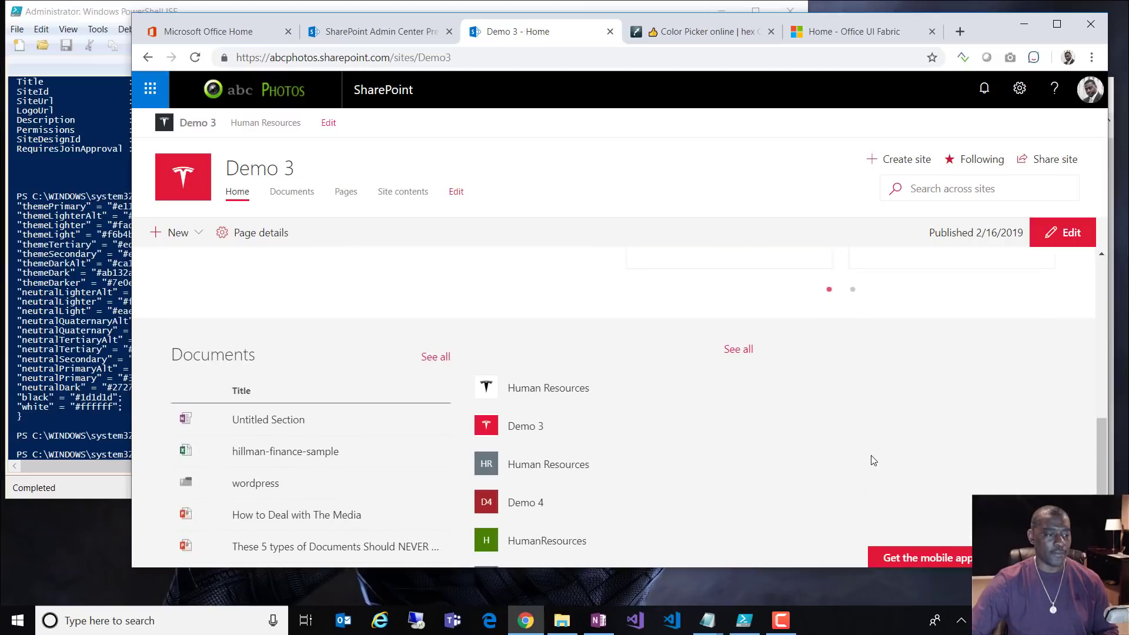
pyautogui.scroll(-2, 873, 460)
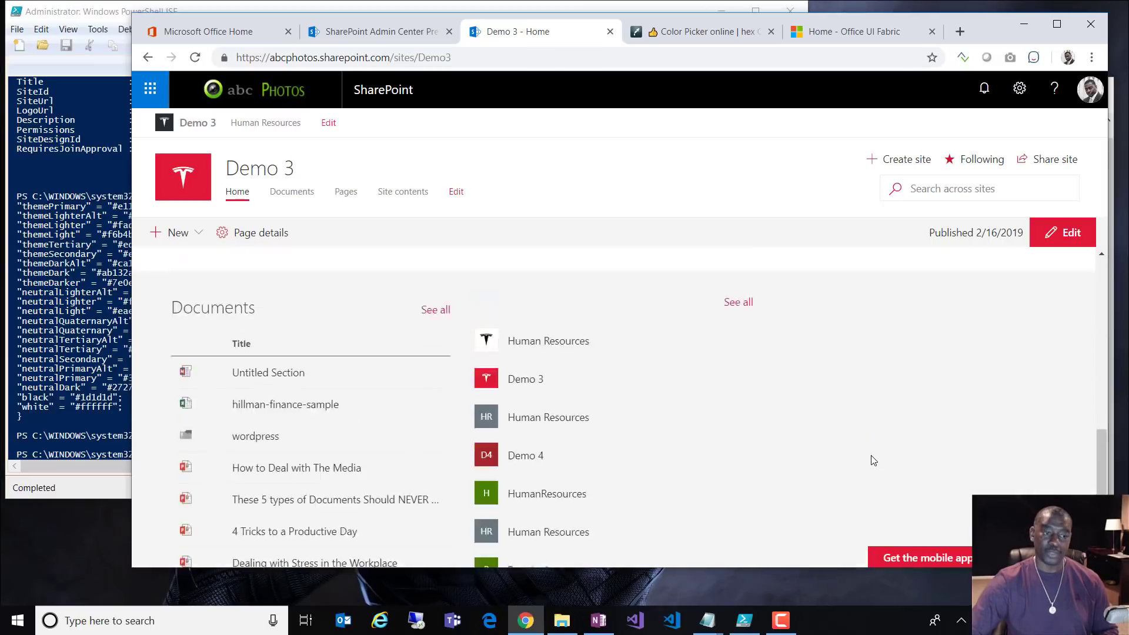
pyautogui.scroll(10, 875, 460)
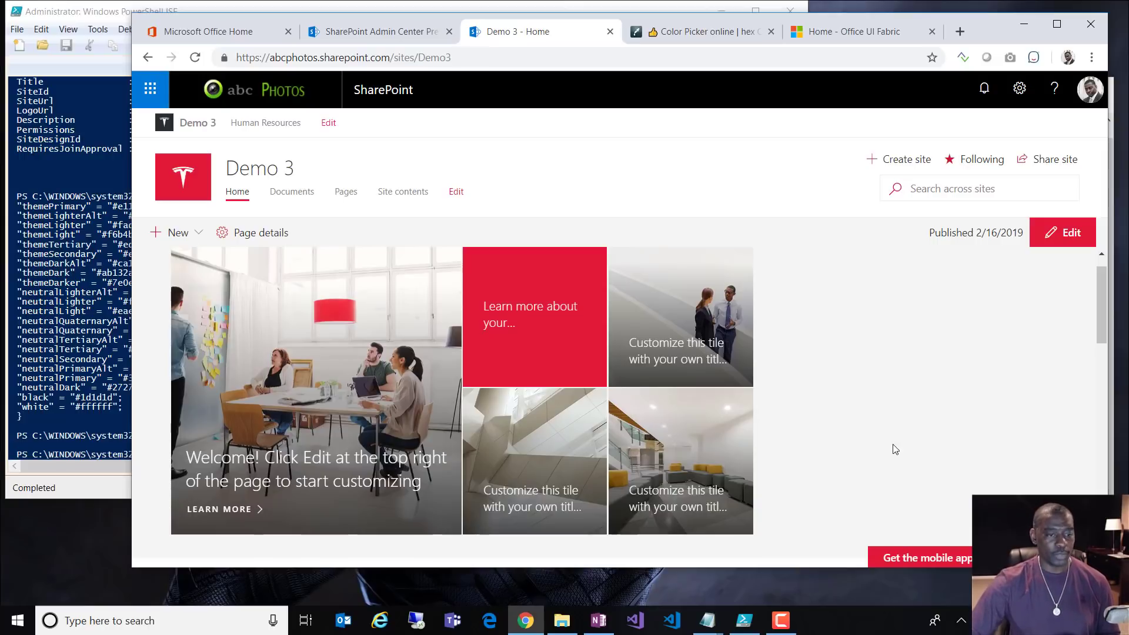
pyautogui.scroll(-4, 895, 447)
pyautogui.scroll(4, 911, 430)
pyautogui.scroll(-4, 911, 430)
pyautogui.scroll(2, 911, 430)
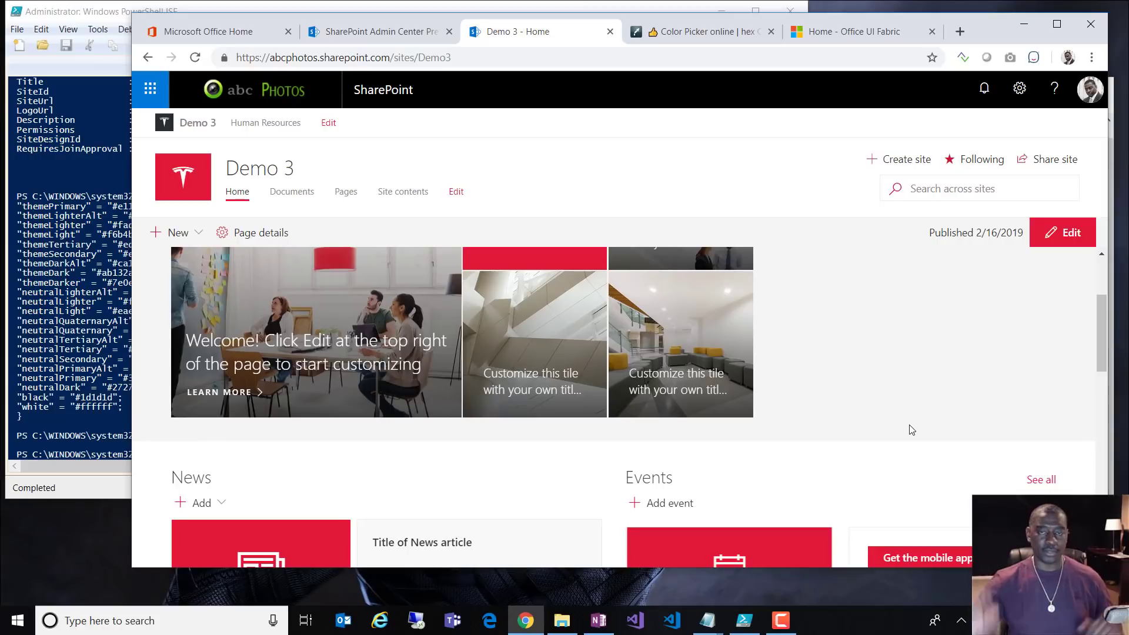
pyautogui.scroll(-3, 911, 430)
pyautogui.scroll(-3, 911, 429)
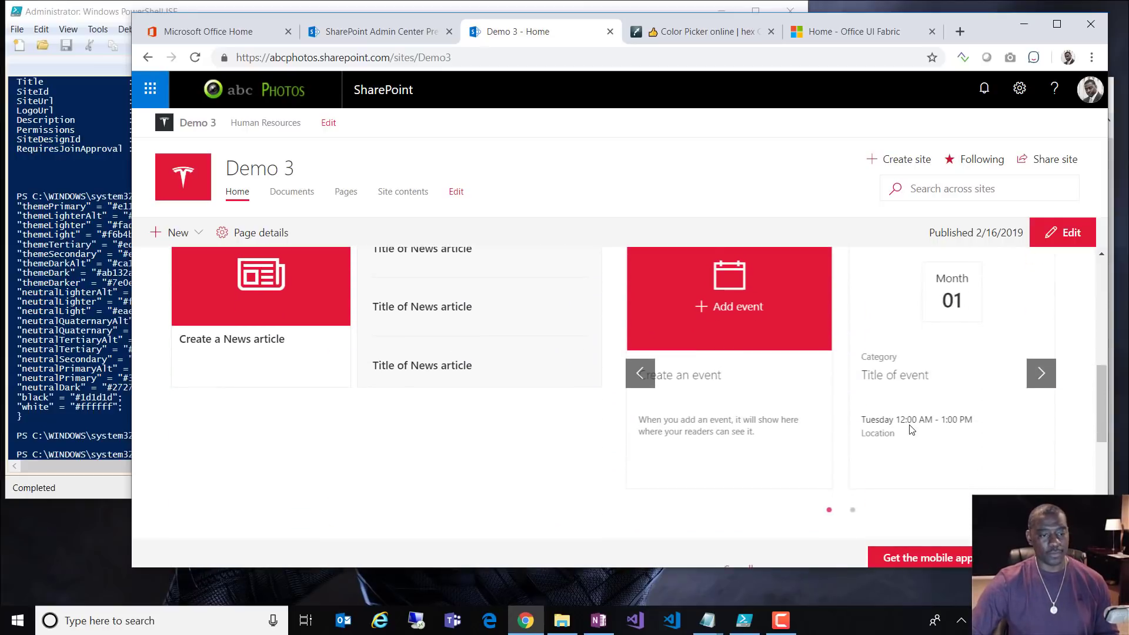
pyautogui.scroll(4, 911, 428)
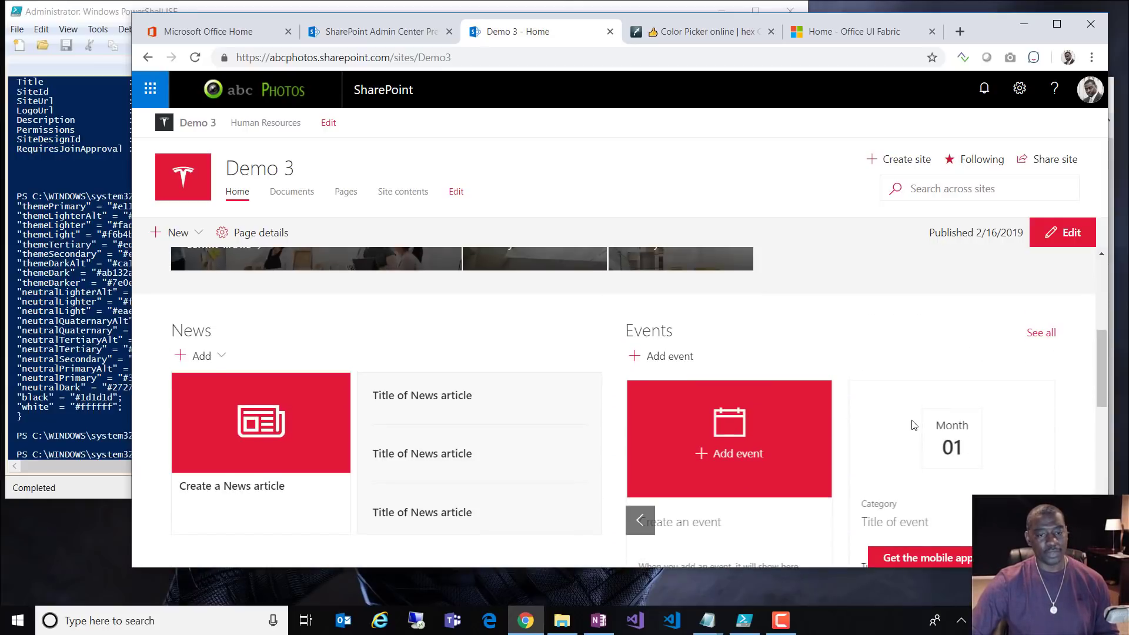
pyautogui.scroll(-8, 914, 425)
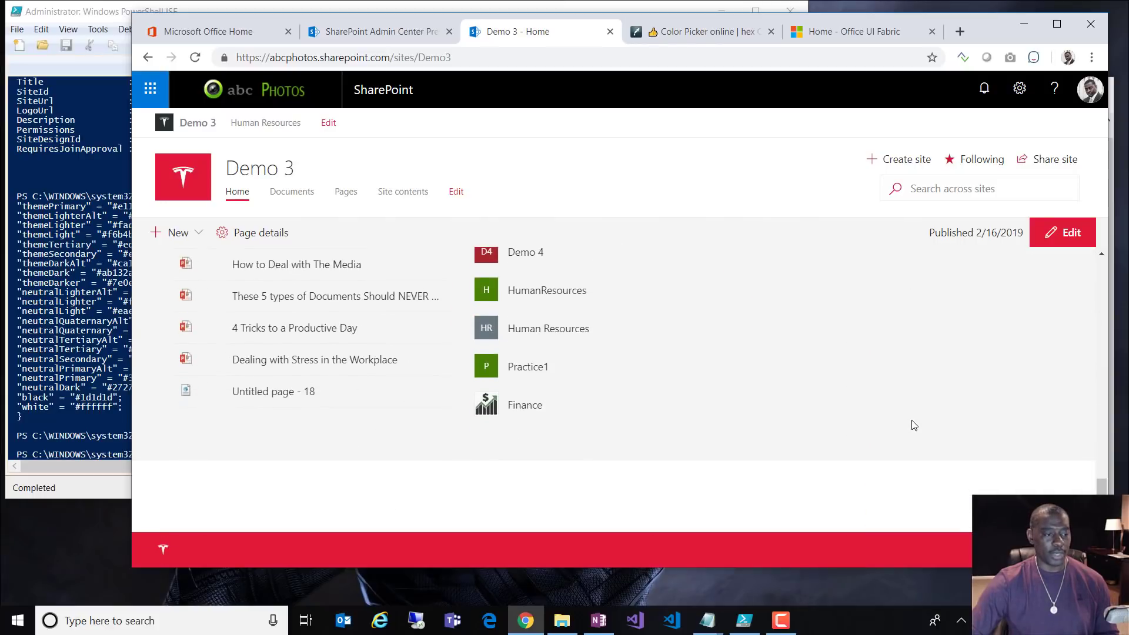
pyautogui.scroll(10, 914, 425)
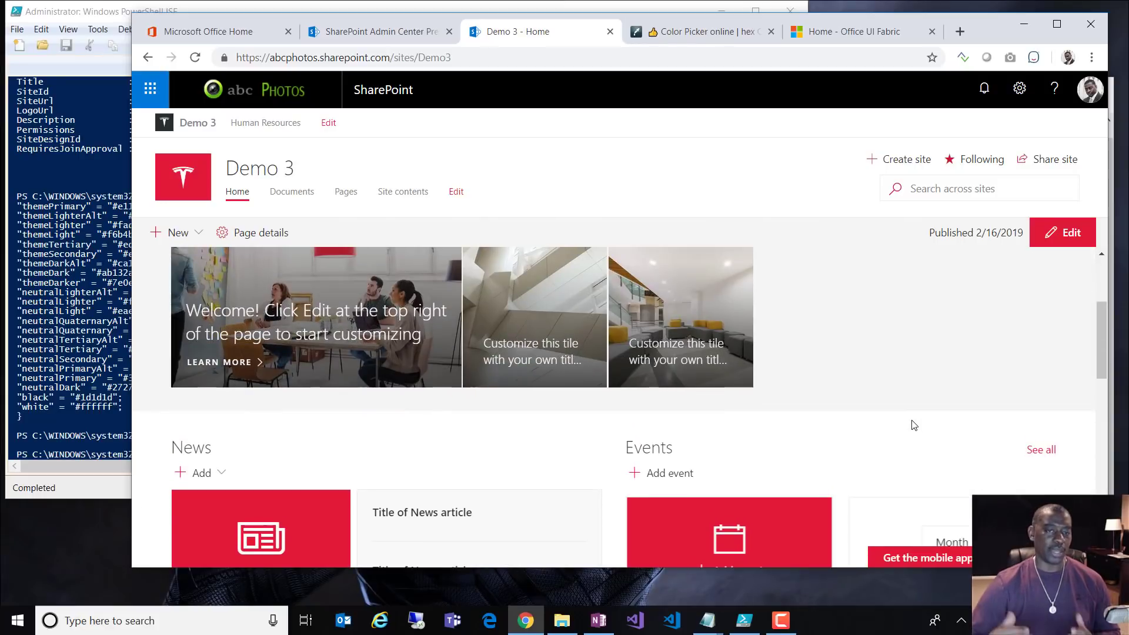